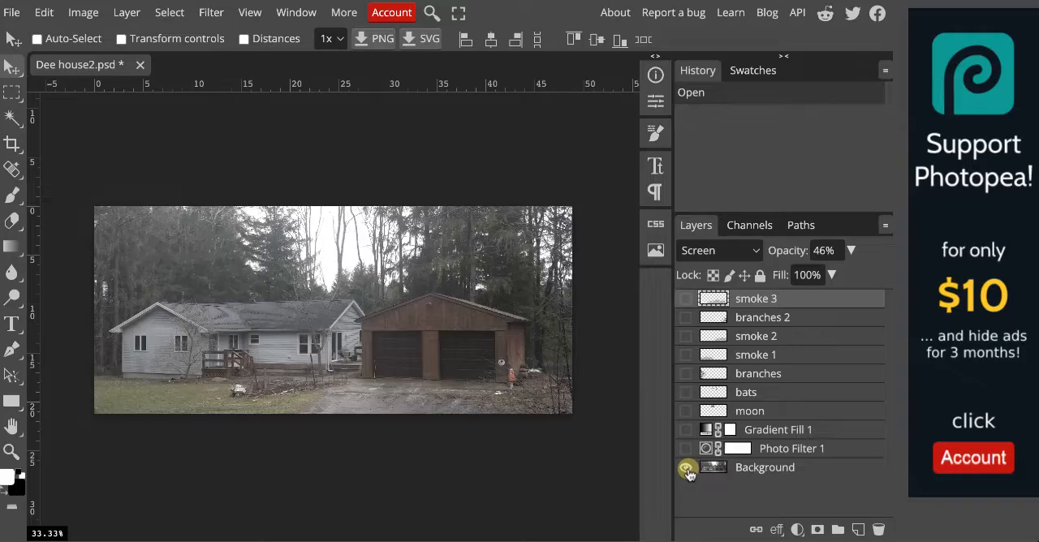
Toggle the visibility of every layer except Background to compare the original house photo with the spooky composite.
{"action": "left_click", "coordinate": [687, 468], "text": "alt"}
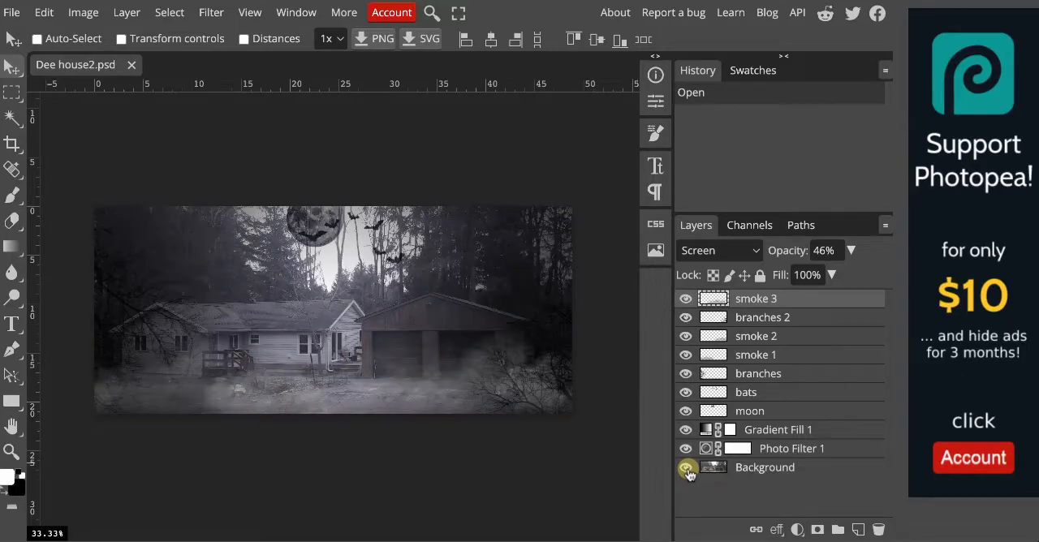
{"action": "left_click", "coordinate": [686, 468], "text": "alt"}
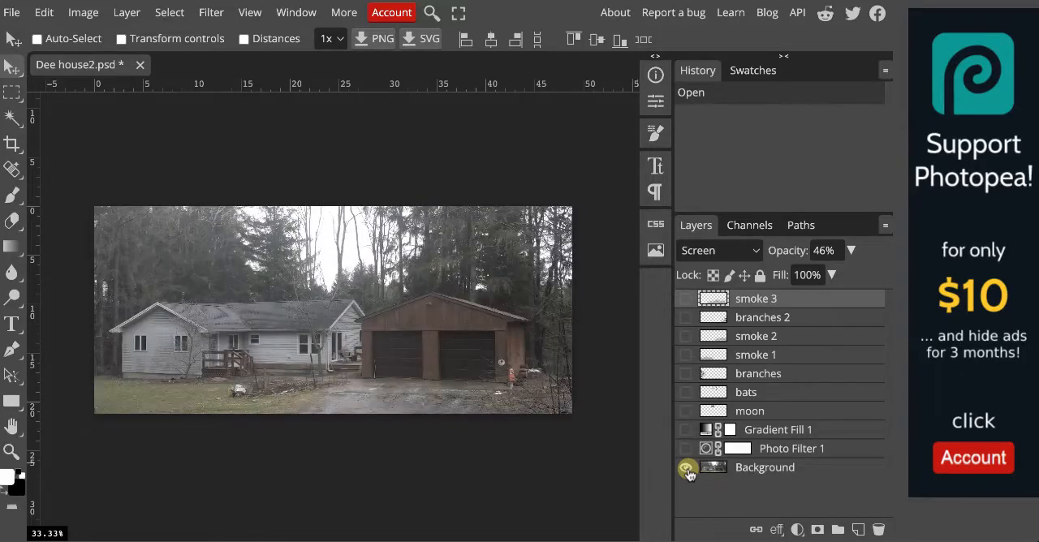
{"action": "left_click", "coordinate": [686, 468], "text": "alt"}
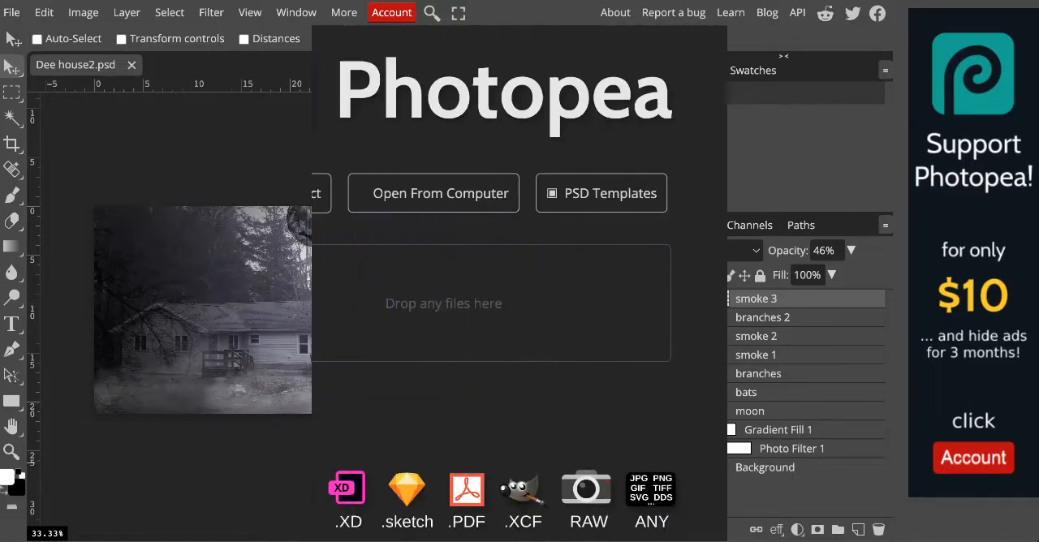
Open Dee house.psd from the school folder on the computer.
{"action": "left_click", "coordinate": [424, 202]}
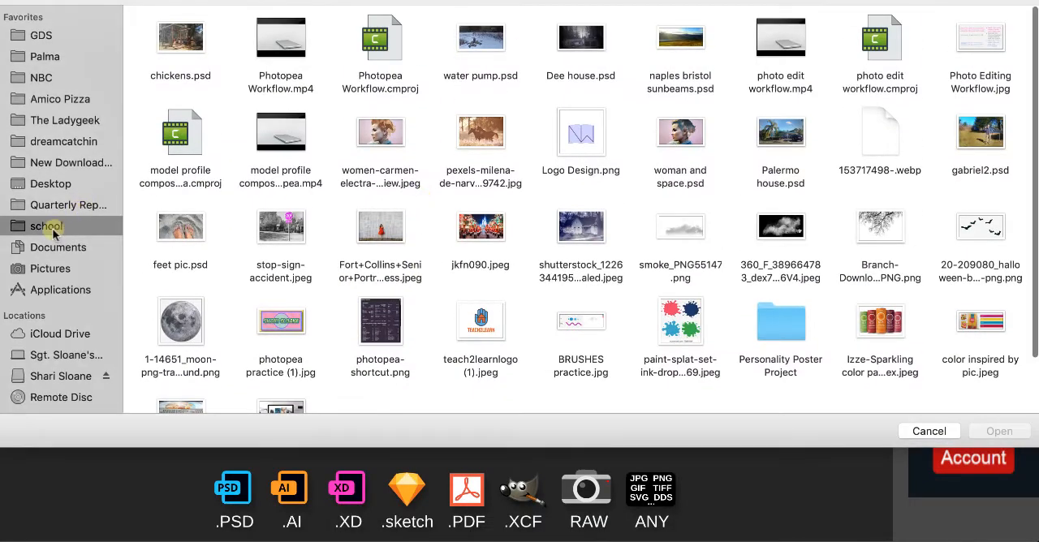
{"action": "left_click", "coordinate": [591, 42]}
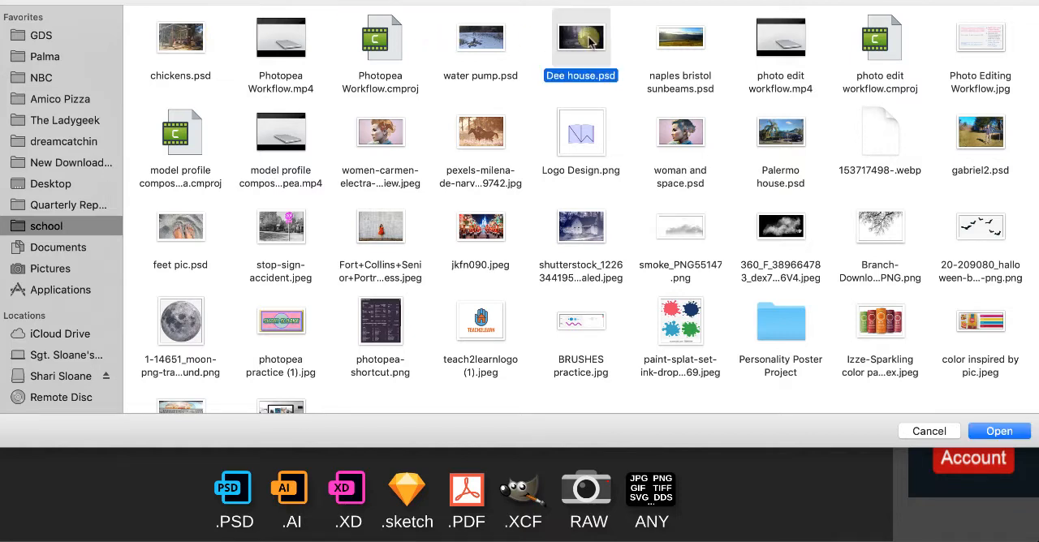
{"action": "left_click", "coordinate": [1005, 434]}
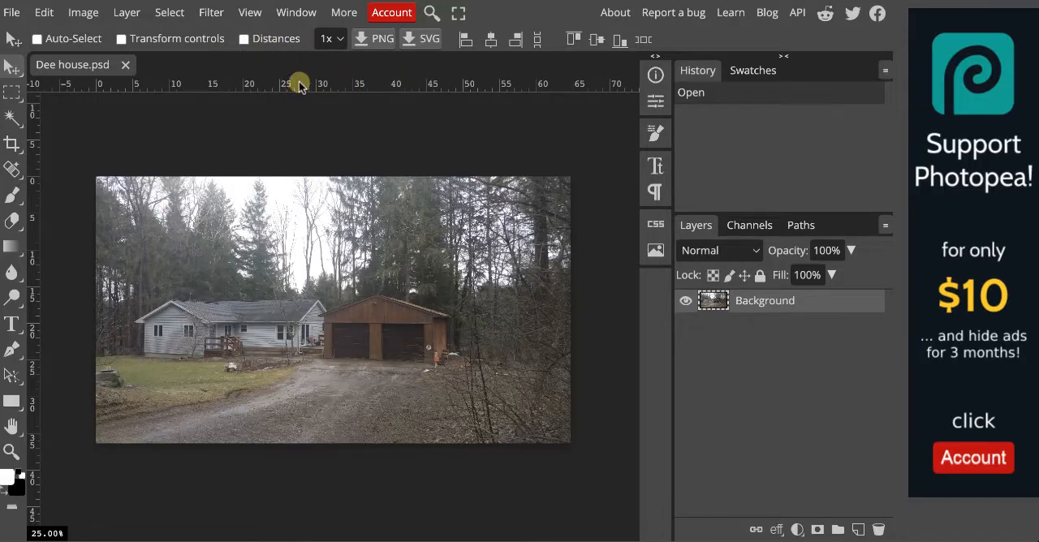
Add a horizontal ruler guide across the photo, level with the tops of the garage doors.
{"action": "left_click", "coordinate": [247, 13]}
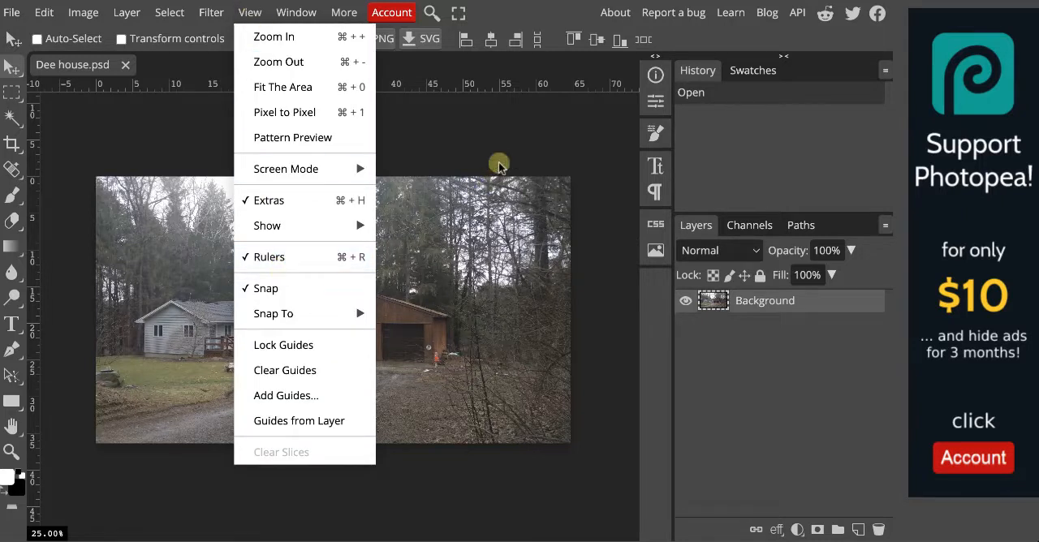
{"action": "left_click", "coordinate": [453, 82]}
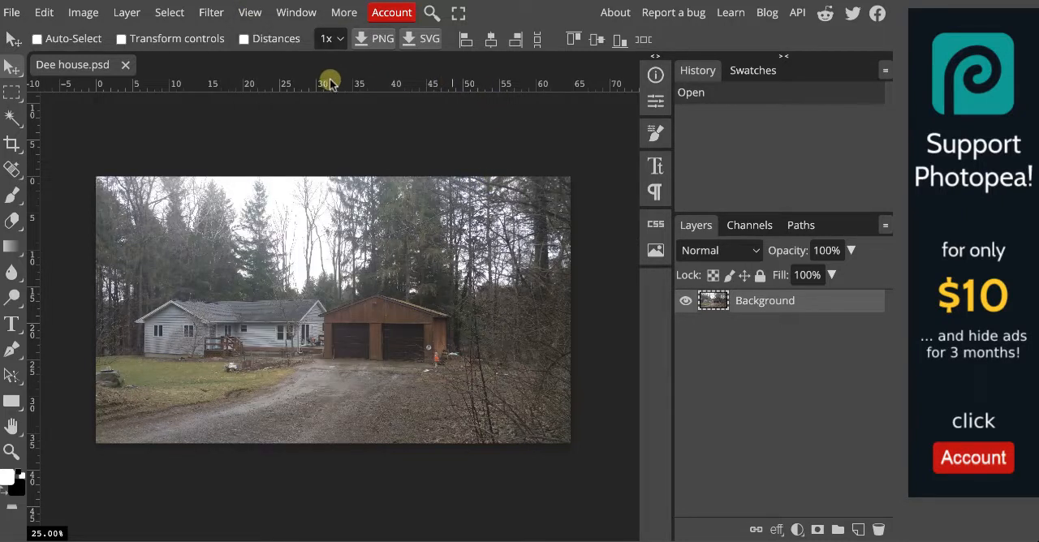
{"action": "left_click_drag", "start_coordinate": [330, 81], "coordinate": [345, 322]}
Straighten the Background layer against the guide by rotating it -0.4° with Free Transform.
{"action": "scroll", "coordinate": [345, 321], "scroll_direction": "up", "scroll_amount": 3}
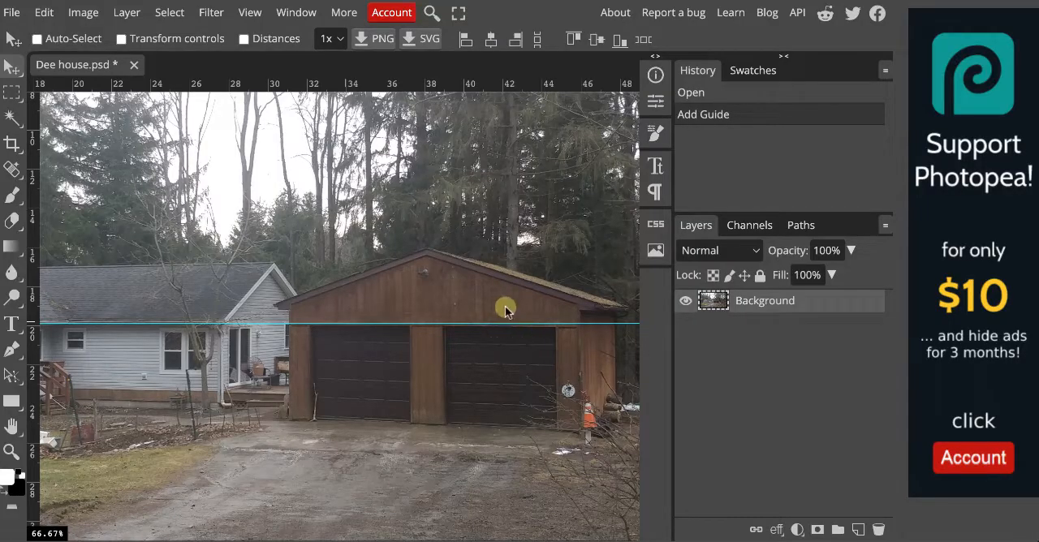
{"action": "scroll", "coordinate": [505, 306], "scroll_direction": "down", "scroll_amount": 2}
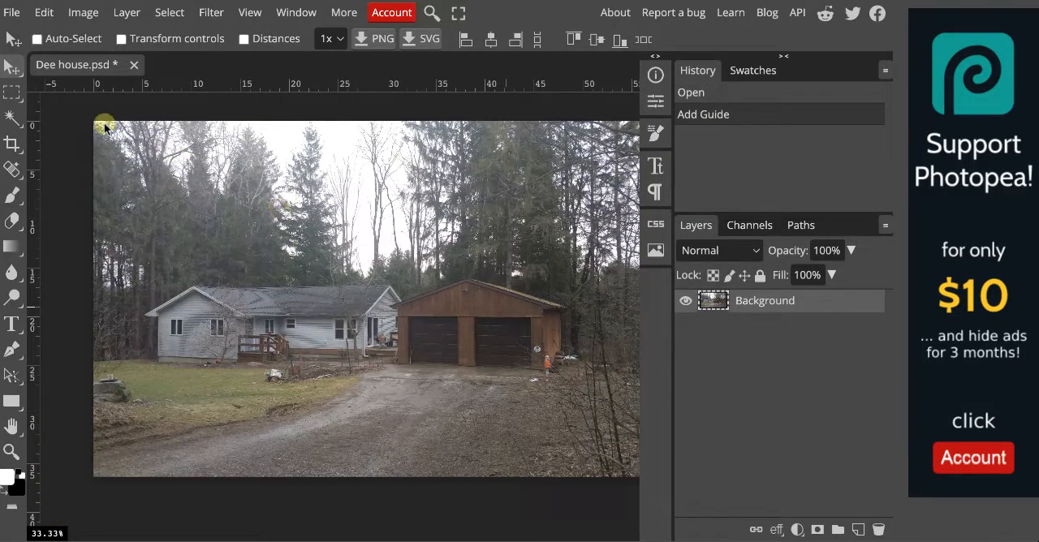
{"action": "left_click", "coordinate": [40, 11]}
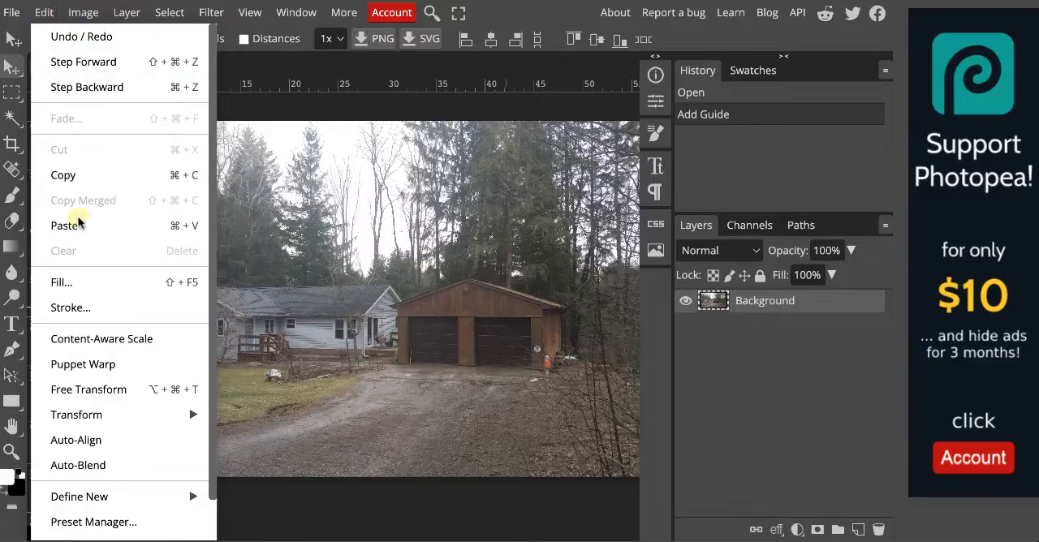
{"action": "left_click", "coordinate": [106, 389]}
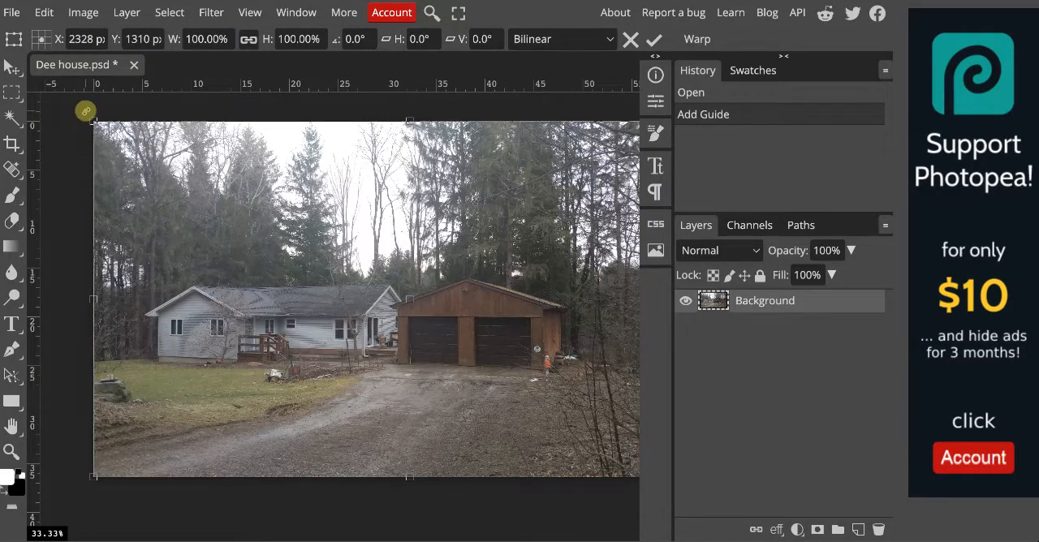
{"action": "left_click_drag", "start_coordinate": [85, 111], "coordinate": [84, 114]}
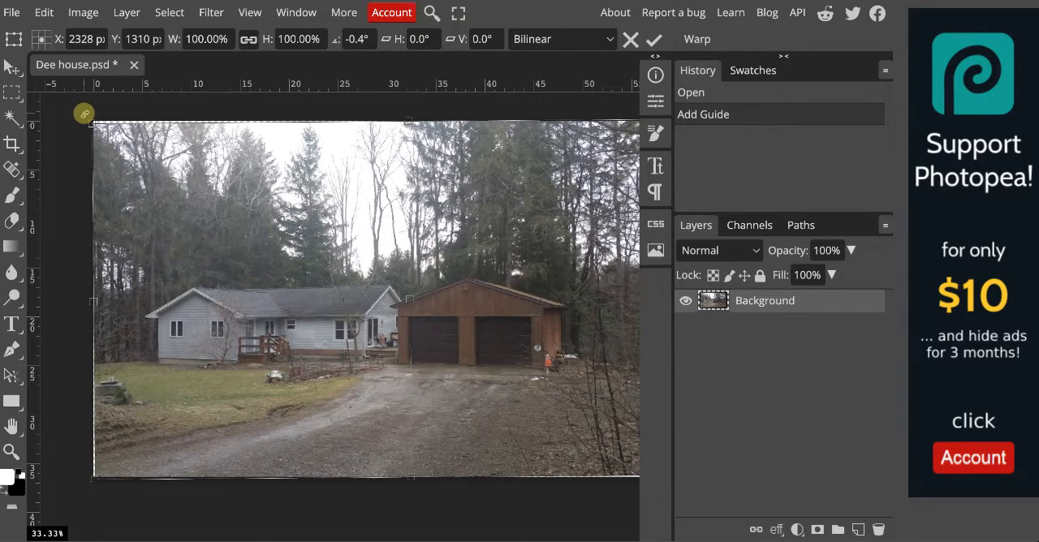
{"action": "left_click", "coordinate": [654, 40]}
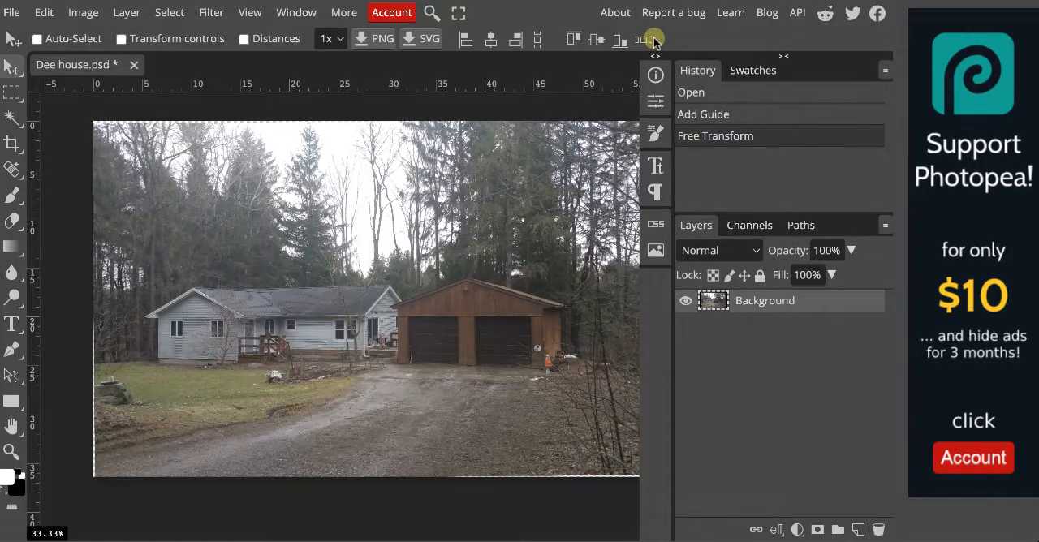
Crop off the lower driveway, the woods on the photo's right side, and the thin margins along its left and top edges.
{"action": "left_click", "coordinate": [13, 147]}
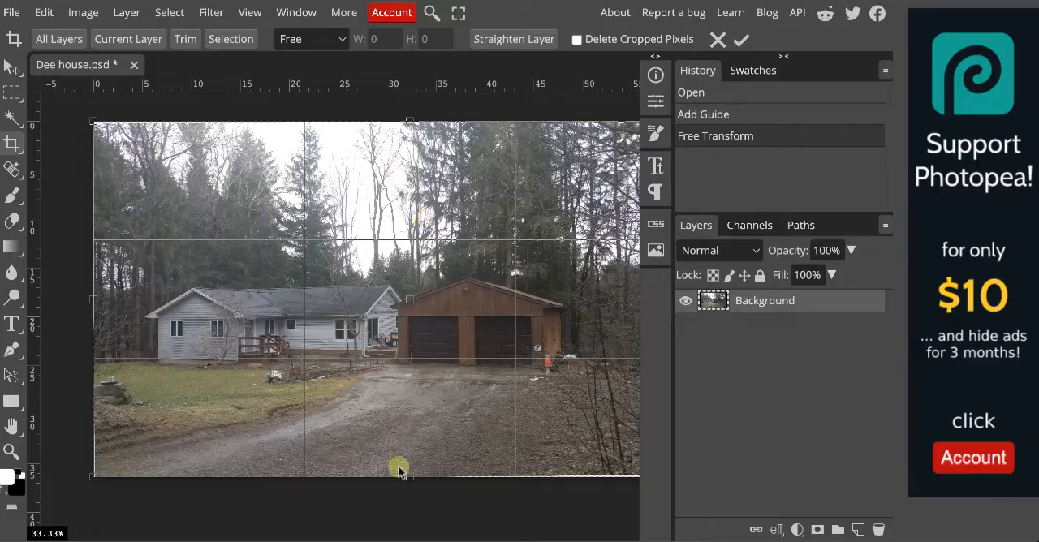
{"action": "left_click_drag", "start_coordinate": [409, 477], "coordinate": [417, 399]}
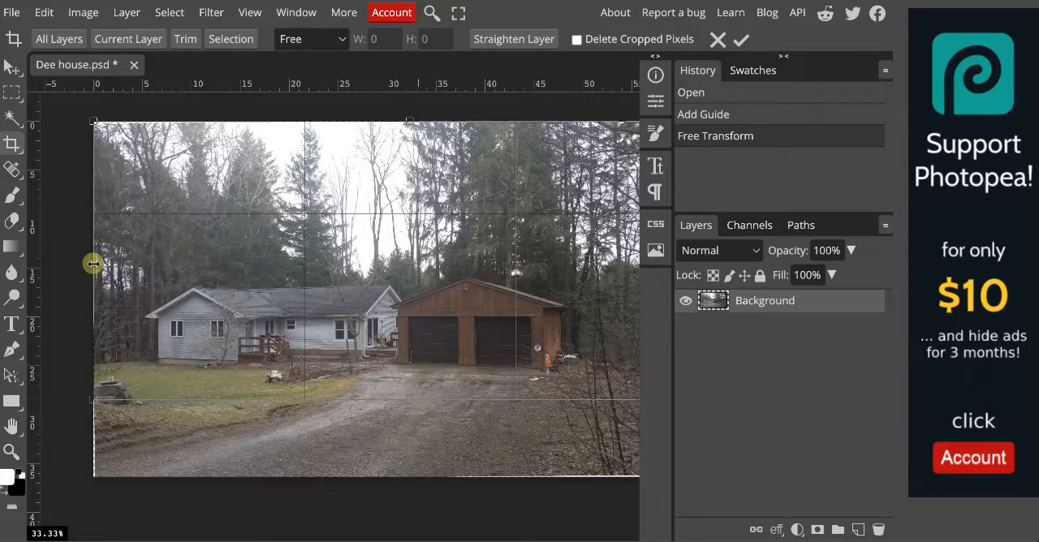
{"action": "left_click_drag", "start_coordinate": [93, 262], "coordinate": [100, 264]}
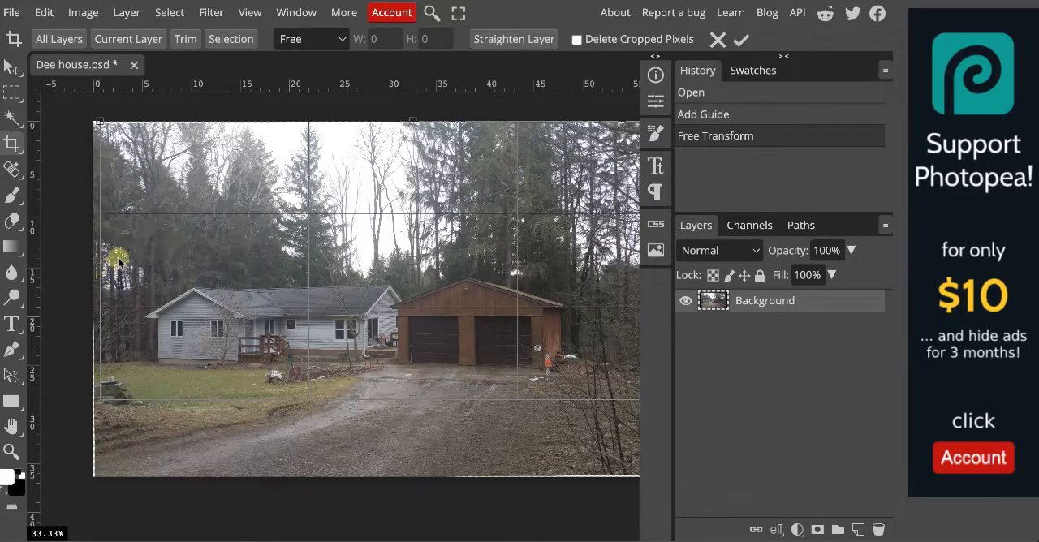
{"action": "left_click_drag", "start_coordinate": [412, 122], "coordinate": [412, 127]}
{"action": "scroll", "coordinate": [436, 464], "scroll_direction": "right", "scroll_amount": 5}
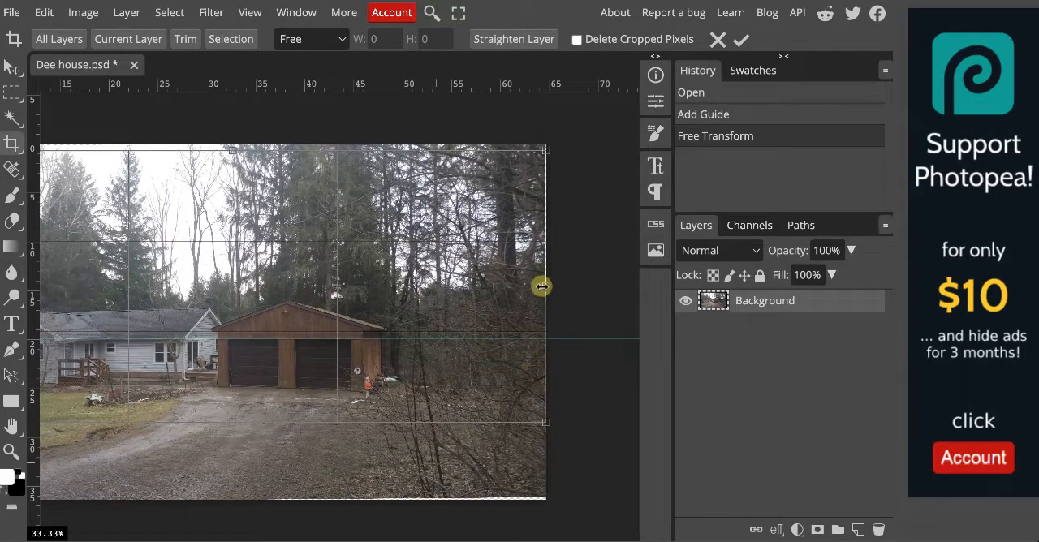
{"action": "left_click_drag", "start_coordinate": [543, 285], "coordinate": [427, 284]}
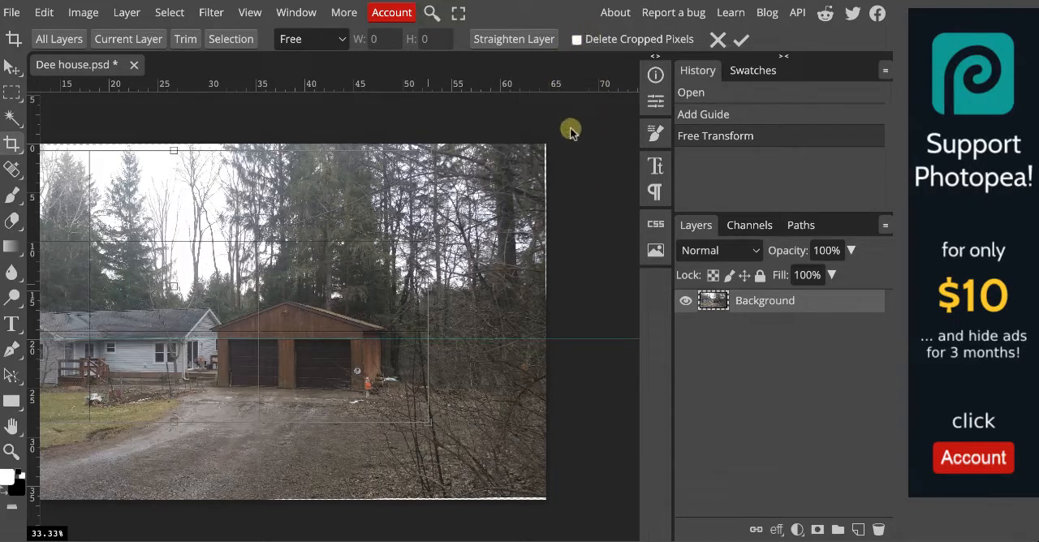
{"action": "left_click", "coordinate": [742, 42]}
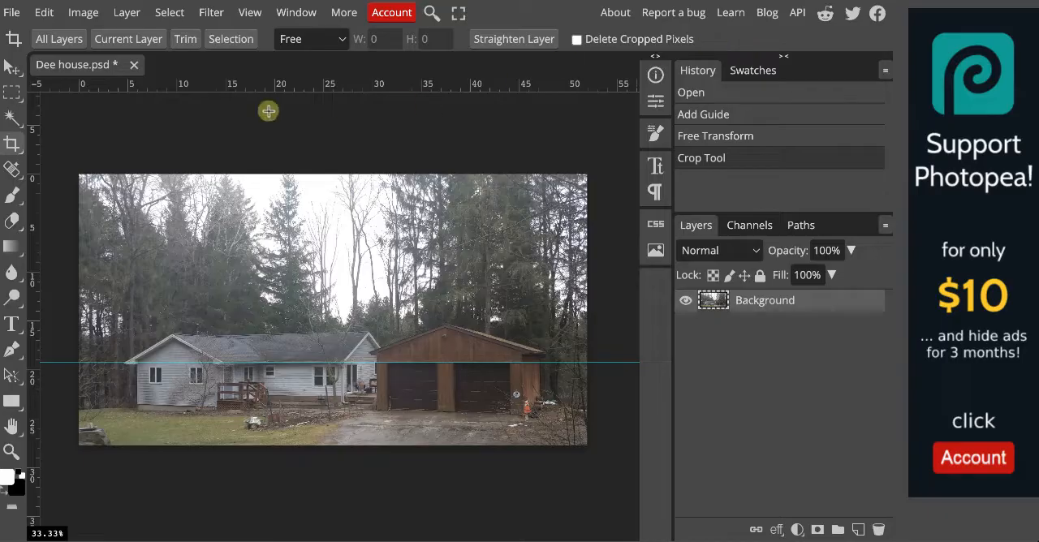
Crop a narrow strip off the photo's left side to remove the rock at the lawn's edge.
{"action": "left_click", "coordinate": [15, 146]}
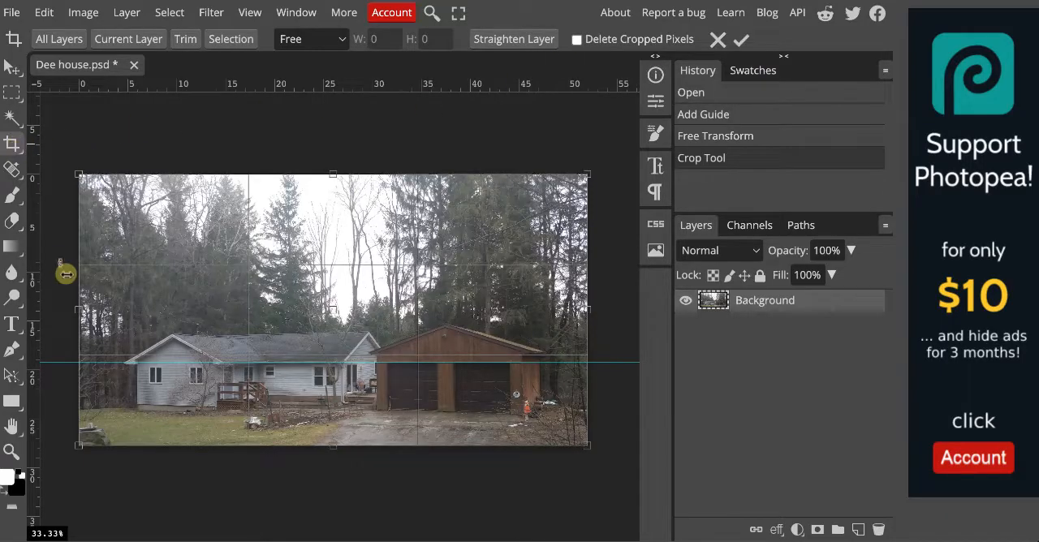
{"action": "left_click_drag", "start_coordinate": [79, 311], "coordinate": [109, 314]}
{"action": "scroll", "coordinate": [117, 313], "scroll_direction": "left", "scroll_amount": 3}
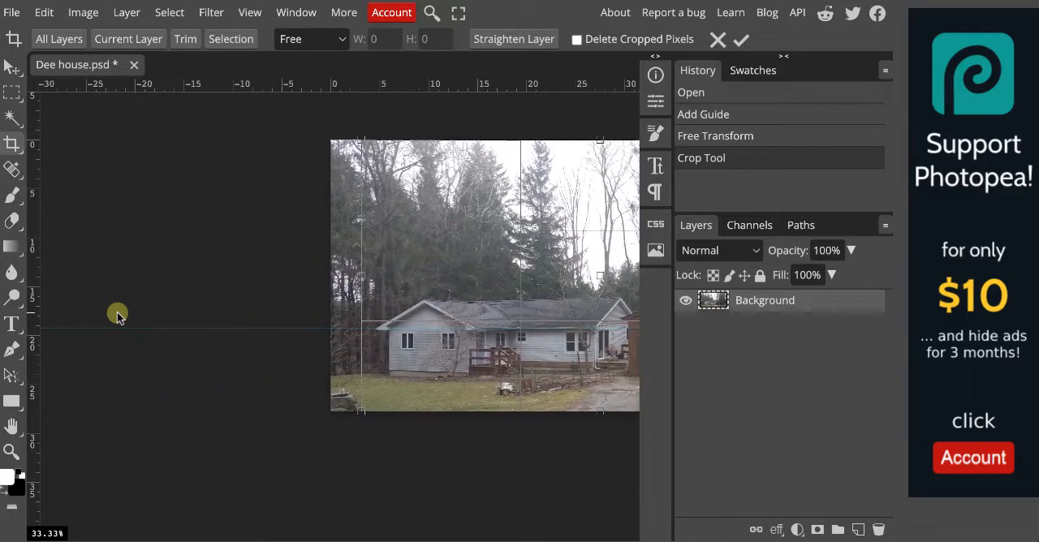
{"action": "scroll", "coordinate": [117, 313], "scroll_direction": "right", "scroll_amount": 1}
{"action": "scroll", "coordinate": [117, 312], "scroll_direction": "right", "scroll_amount": 2}
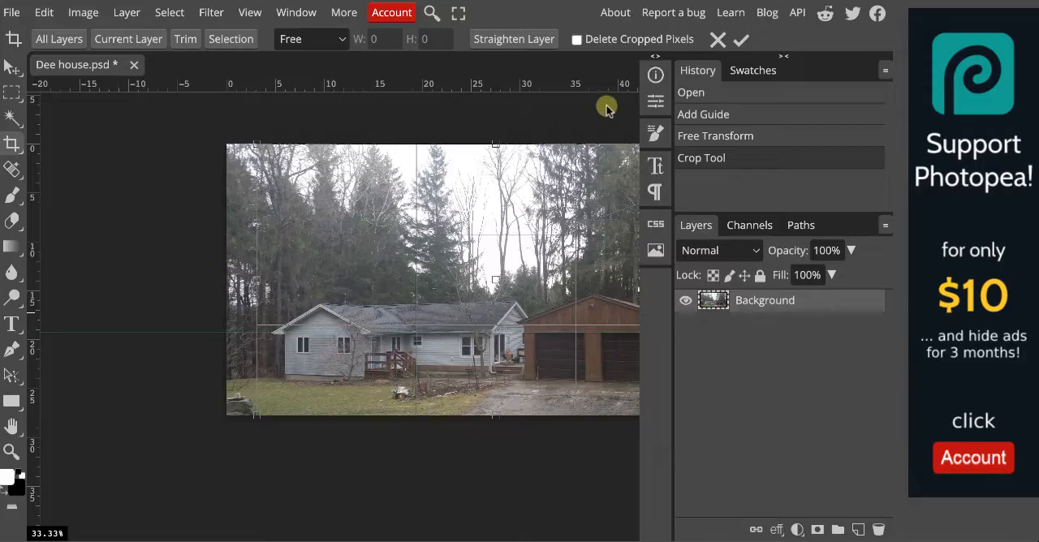
{"action": "left_click", "coordinate": [739, 42]}
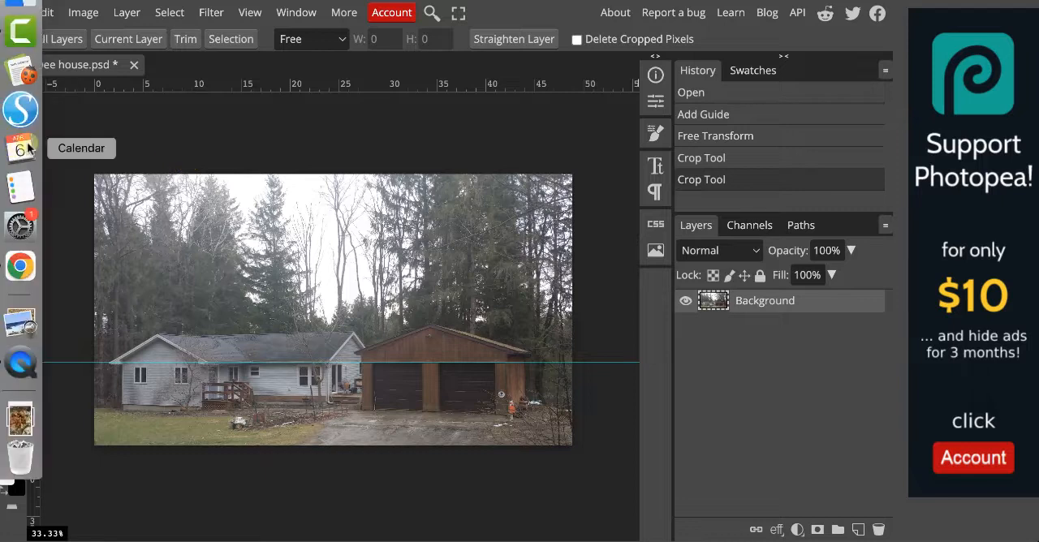
Crop about a quarter of the photo's height off the top, trimming the upper trees and sky.
{"action": "mouse_move", "coordinate": [42, 140]}
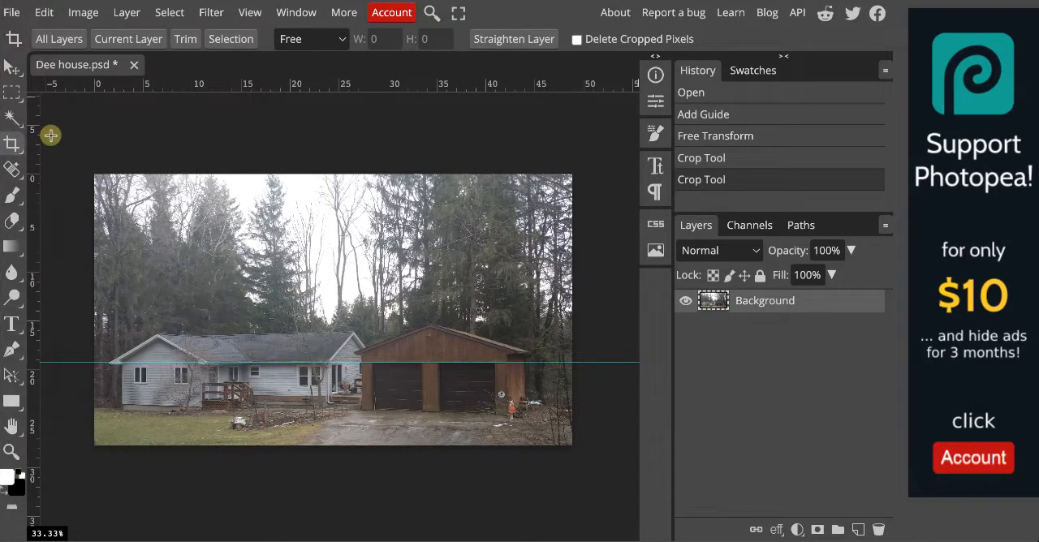
{"action": "left_click", "coordinate": [16, 144]}
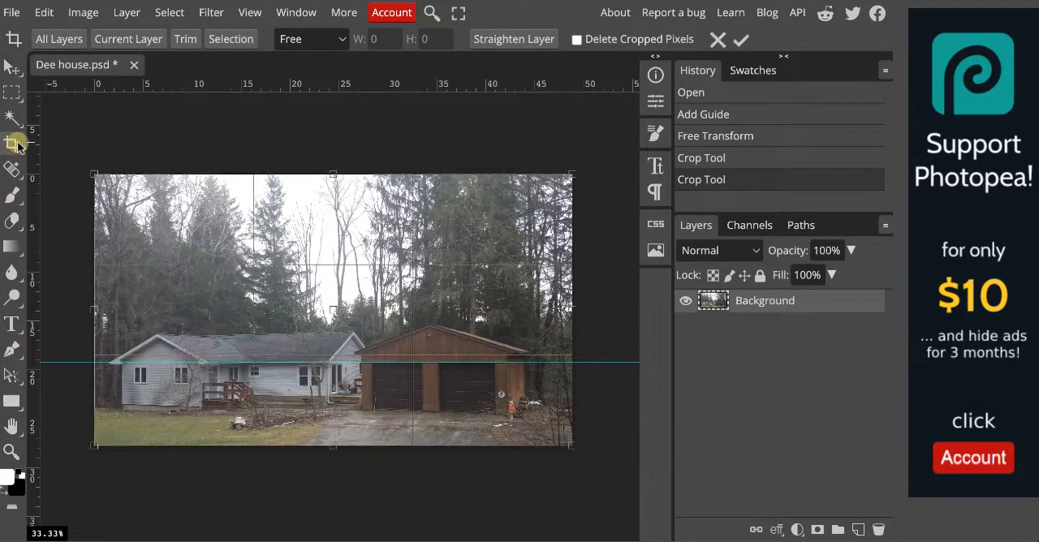
{"action": "left_click_drag", "start_coordinate": [334, 174], "coordinate": [336, 238]}
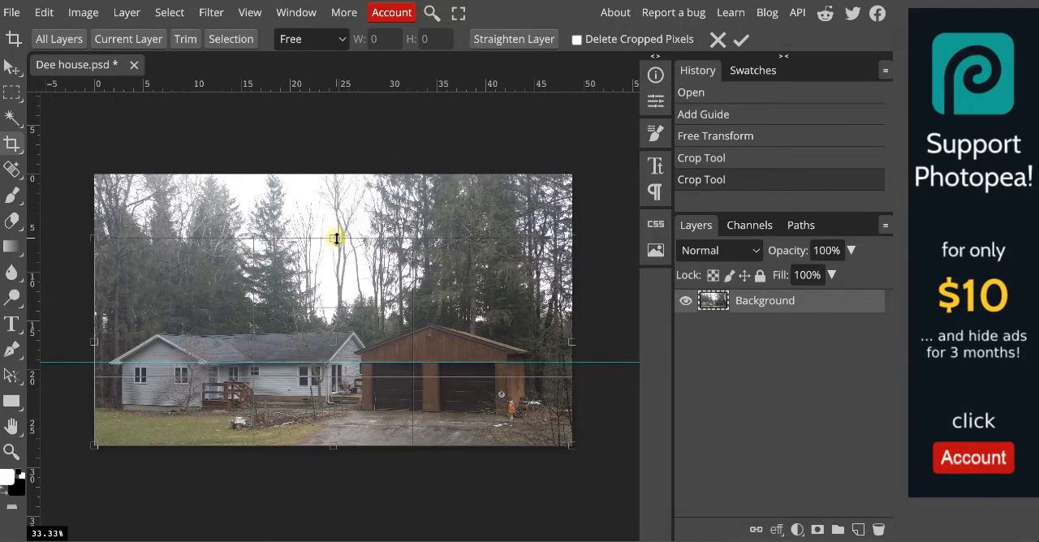
{"action": "left_click", "coordinate": [741, 40]}
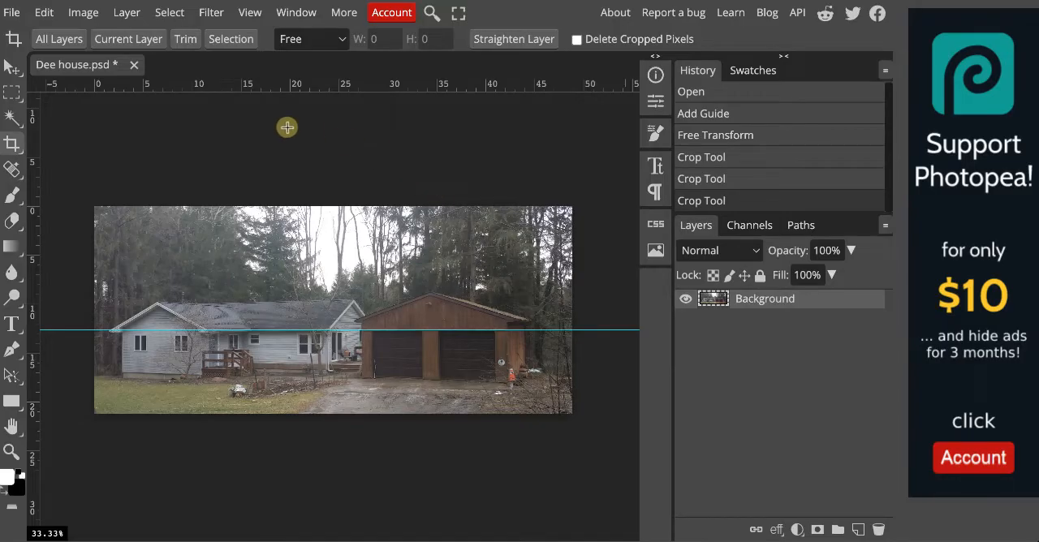
Partly desaturate the Background layer with a Hue/Saturation adjustment, setting the saturation to -39.
{"action": "left_click", "coordinate": [84, 13]}
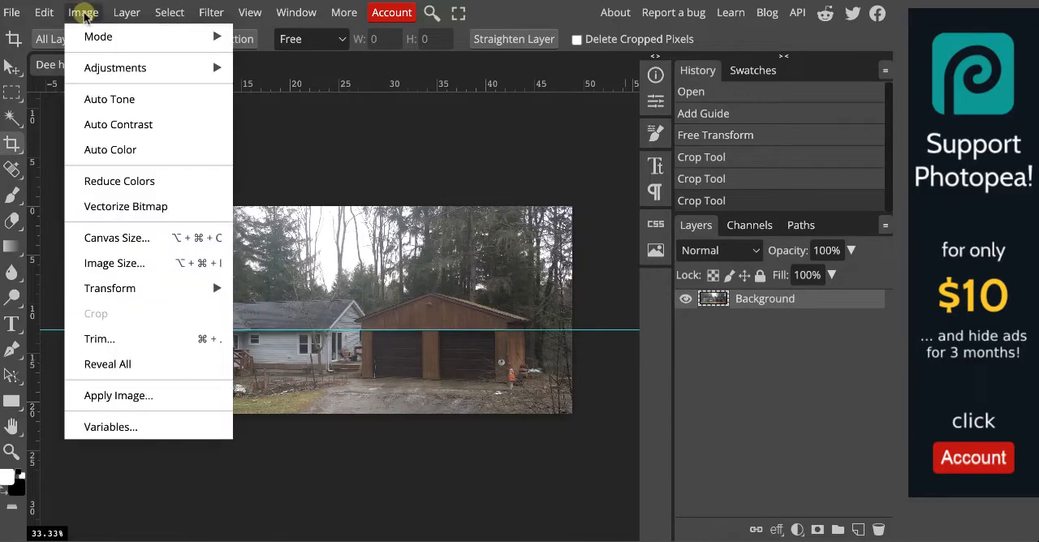
{"action": "mouse_move", "coordinate": [106, 68]}
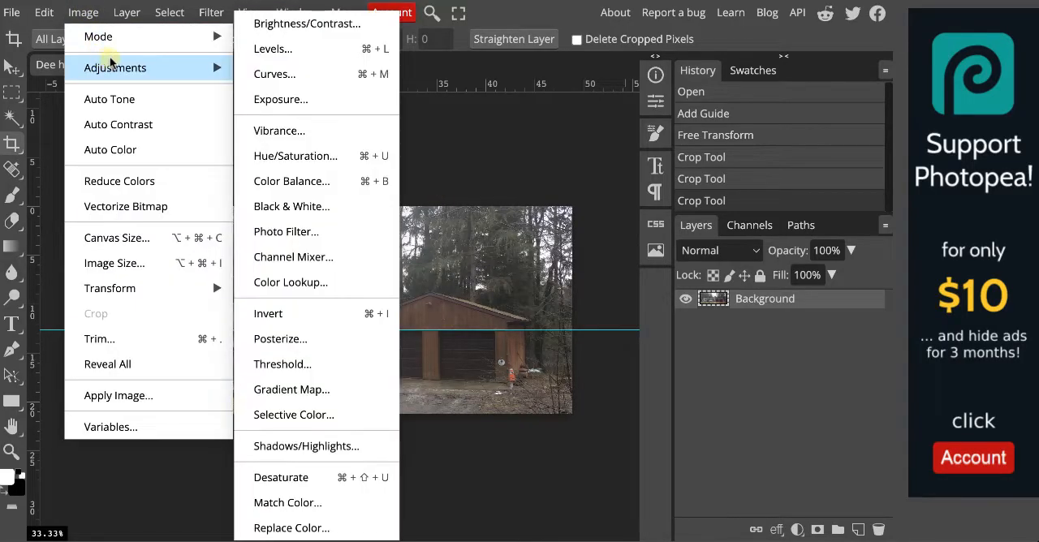
{"action": "left_click", "coordinate": [311, 158]}
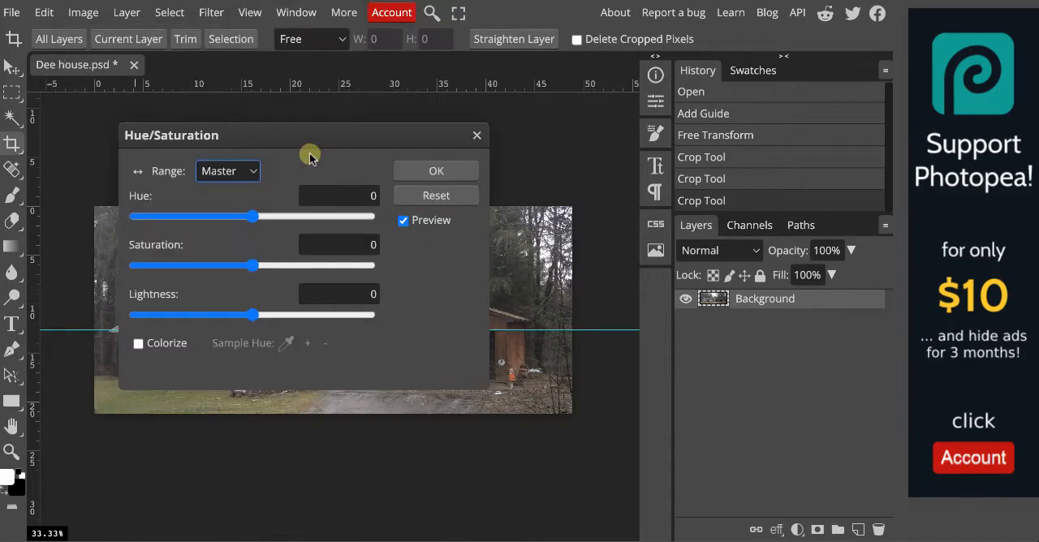
{"action": "left_click_drag", "start_coordinate": [274, 137], "coordinate": [780, 164]}
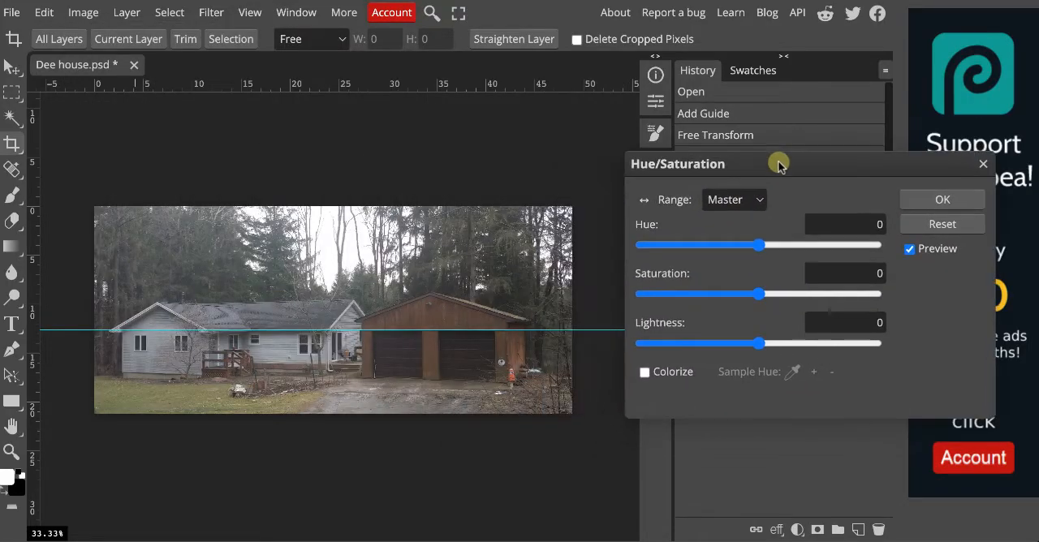
{"action": "left_click_drag", "start_coordinate": [761, 295], "coordinate": [769, 298]}
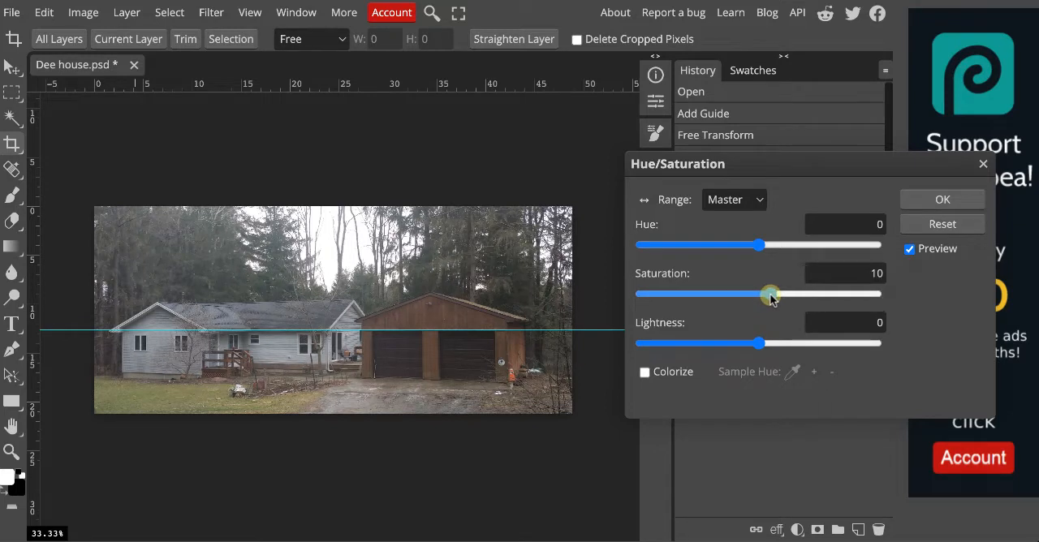
{"action": "left_click_drag", "start_coordinate": [772, 299], "coordinate": [709, 299]}
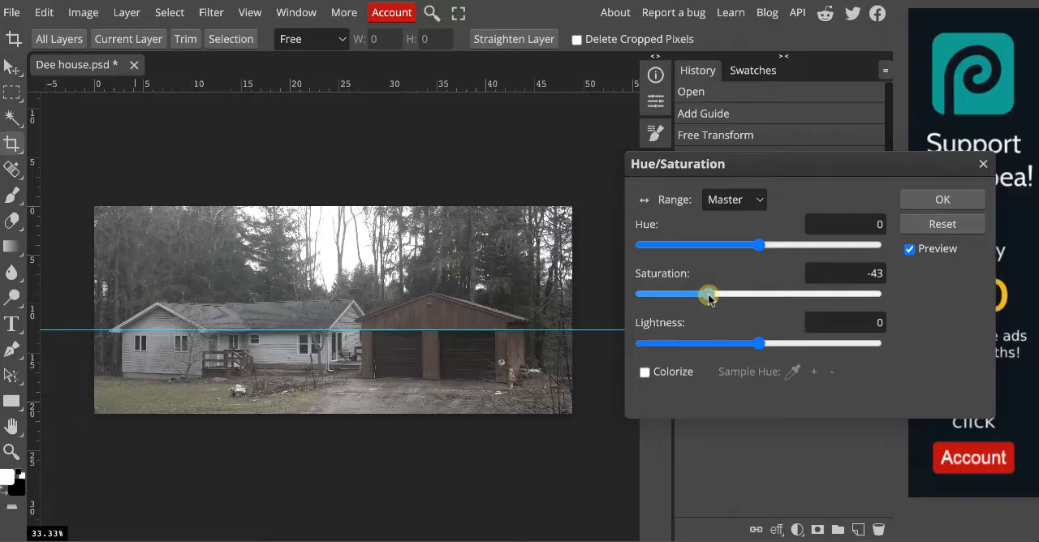
{"action": "left_click_drag", "start_coordinate": [708, 298], "coordinate": [712, 298]}
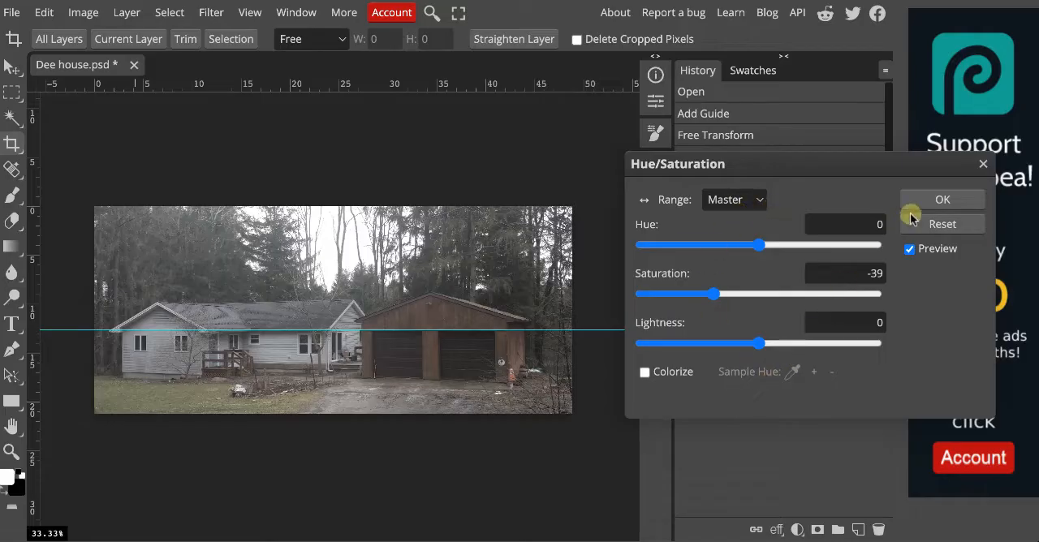
{"action": "left_click", "coordinate": [940, 203]}
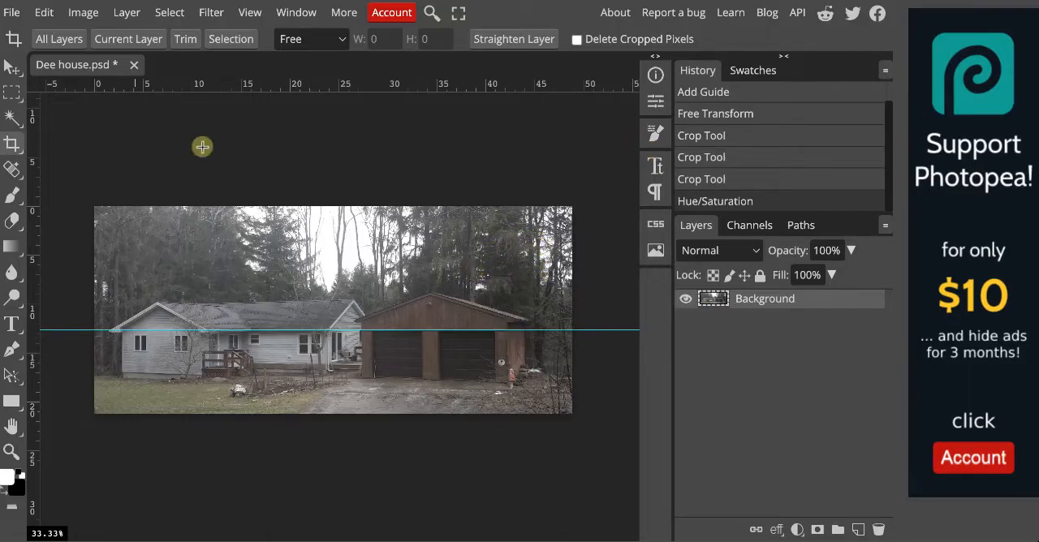
Try an automatic Curves correction on the Background layer and compare its preview with the original.
{"action": "left_click", "coordinate": [83, 14]}
{"action": "mouse_move", "coordinate": [142, 73]}
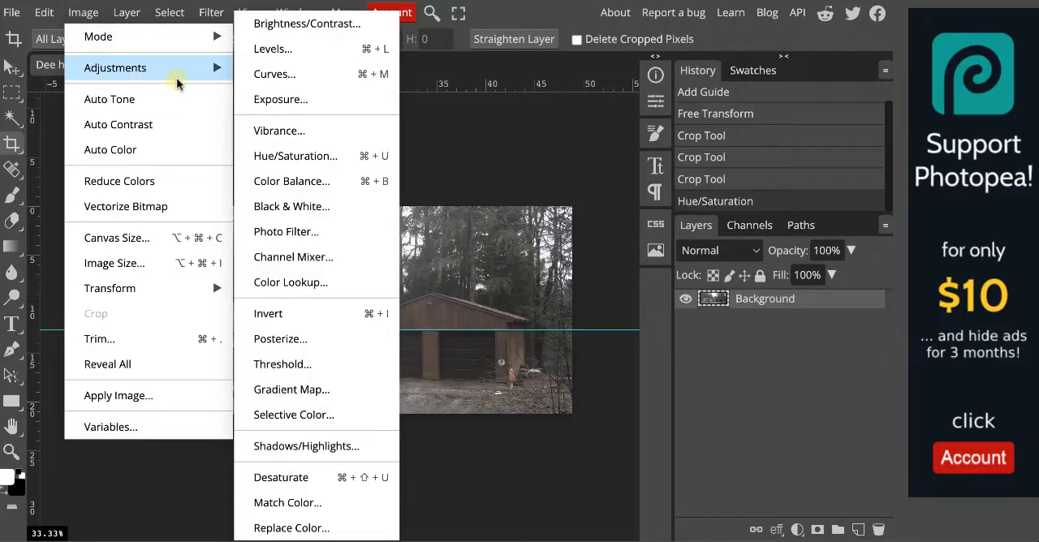
{"action": "left_click", "coordinate": [267, 75]}
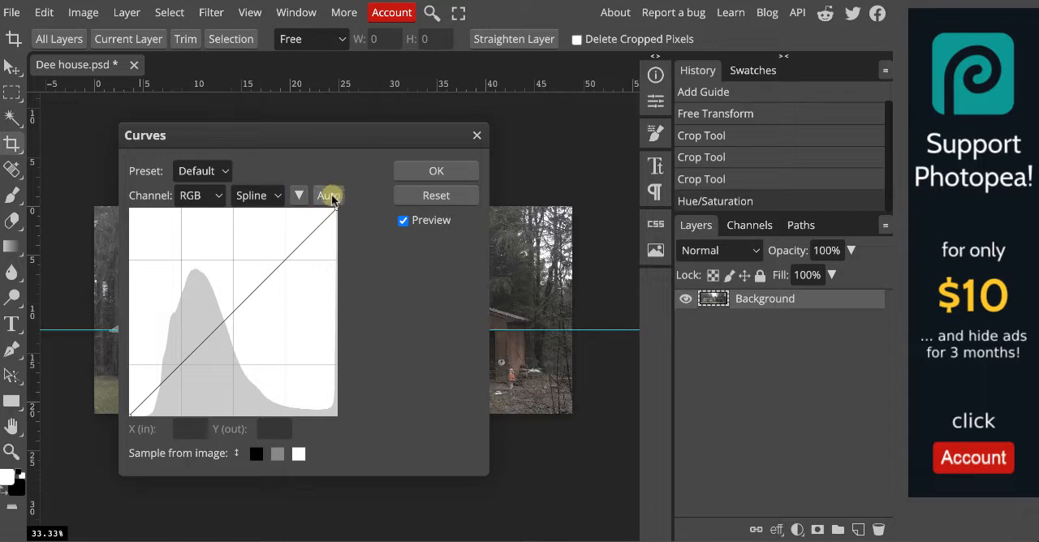
{"action": "left_click_drag", "start_coordinate": [287, 136], "coordinate": [789, 132]}
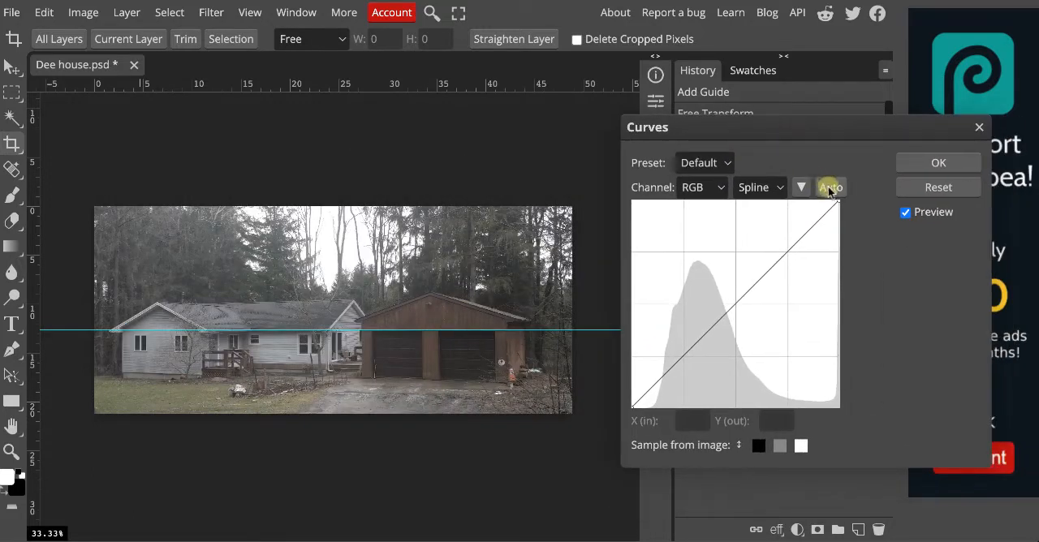
{"action": "left_click", "coordinate": [830, 187]}
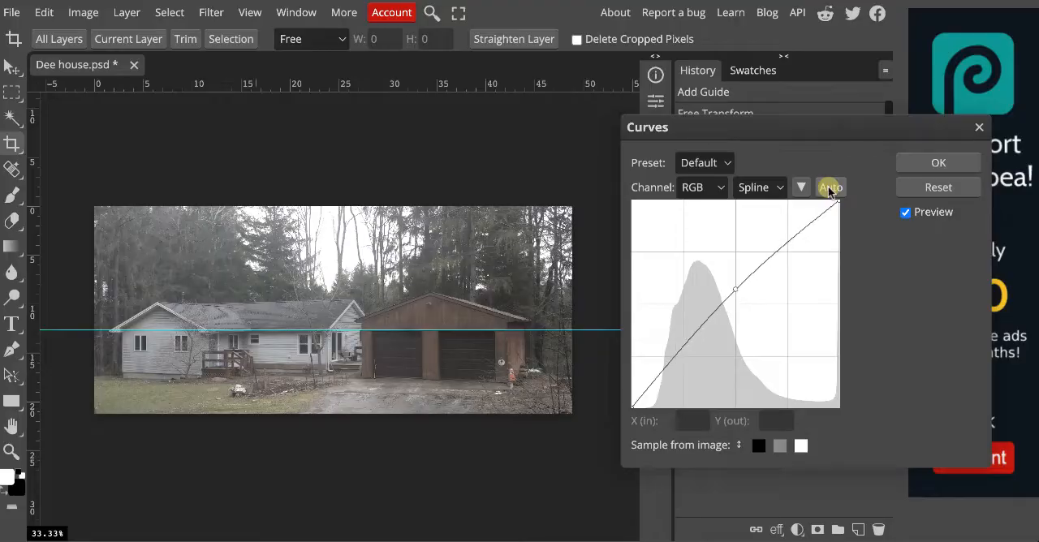
{"action": "left_click", "coordinate": [907, 213]}
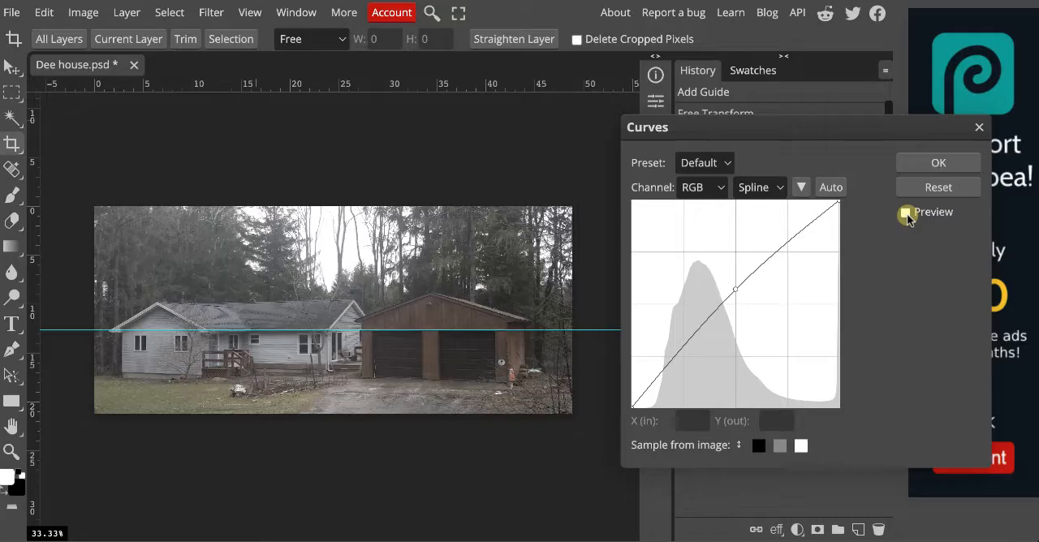
{"action": "left_click", "coordinate": [906, 213]}
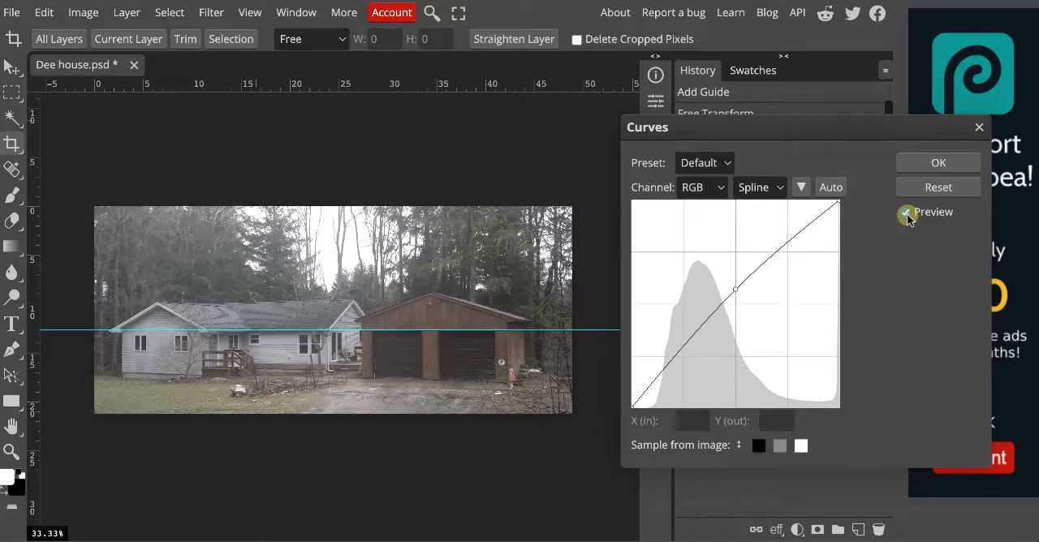
{"action": "left_click", "coordinate": [906, 214]}
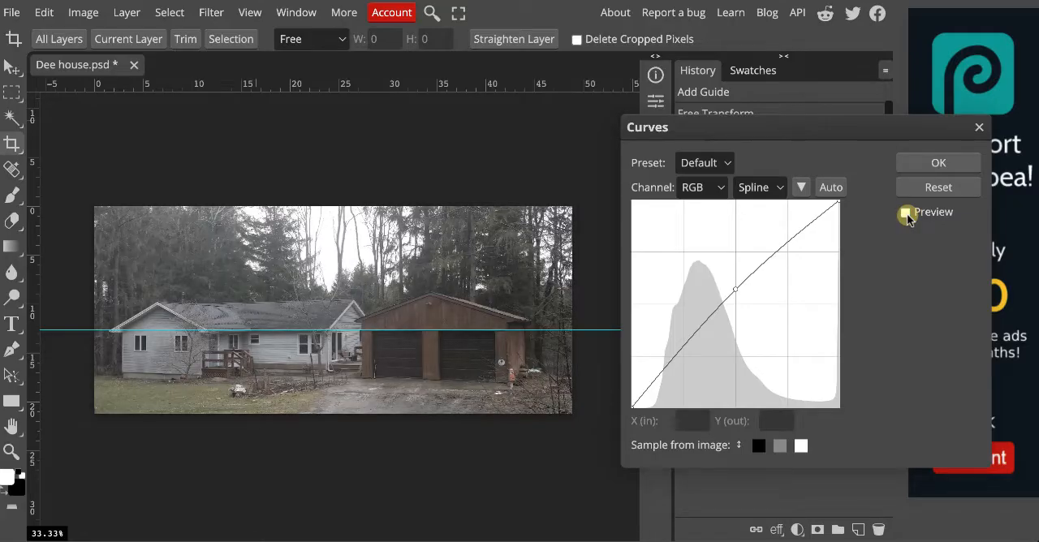
{"action": "left_click", "coordinate": [980, 130]}
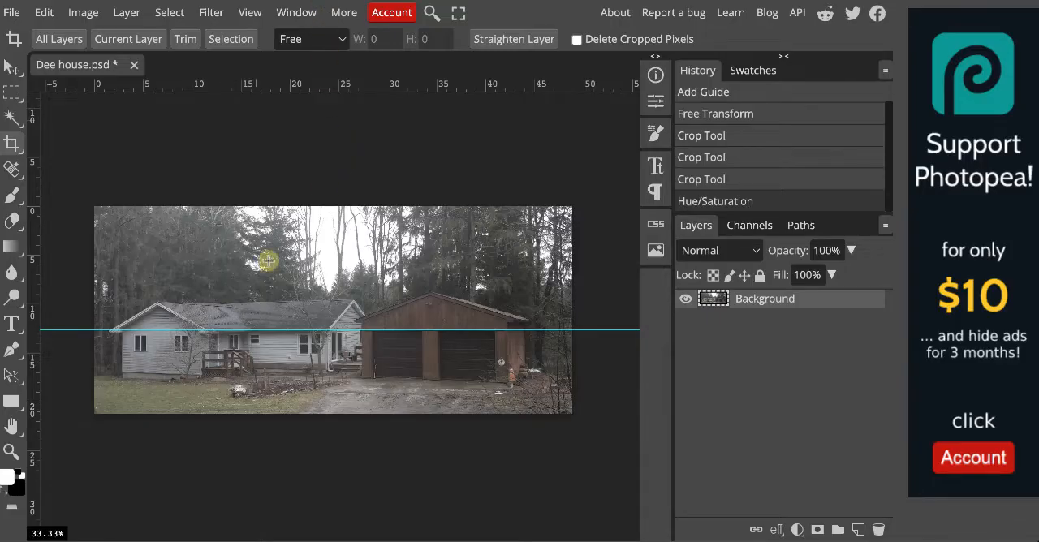
Add a Photo Filter adjustment layer above the Background and set its color to dark blue 0e094f.
{"action": "left_click", "coordinate": [797, 529]}
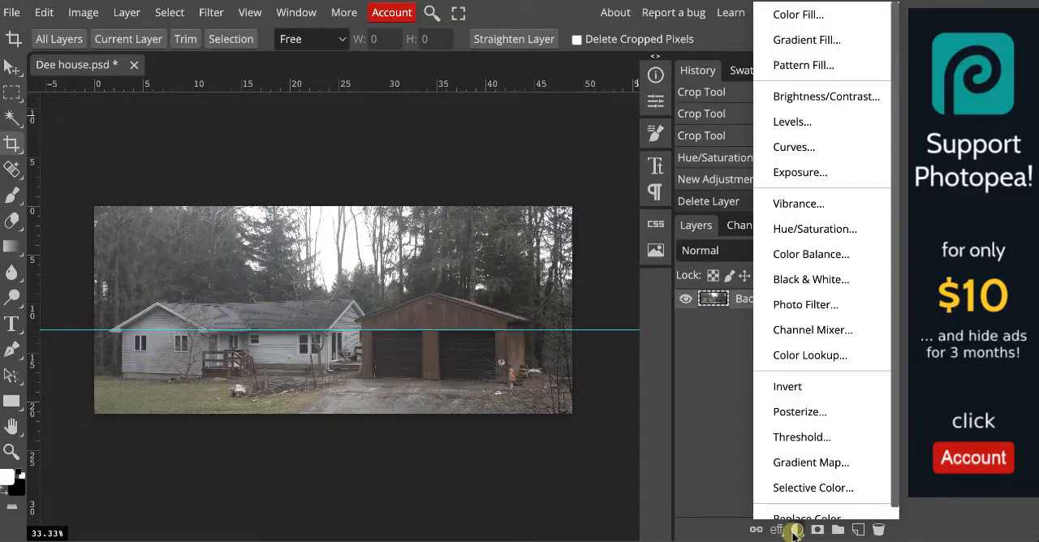
{"action": "left_click", "coordinate": [803, 305]}
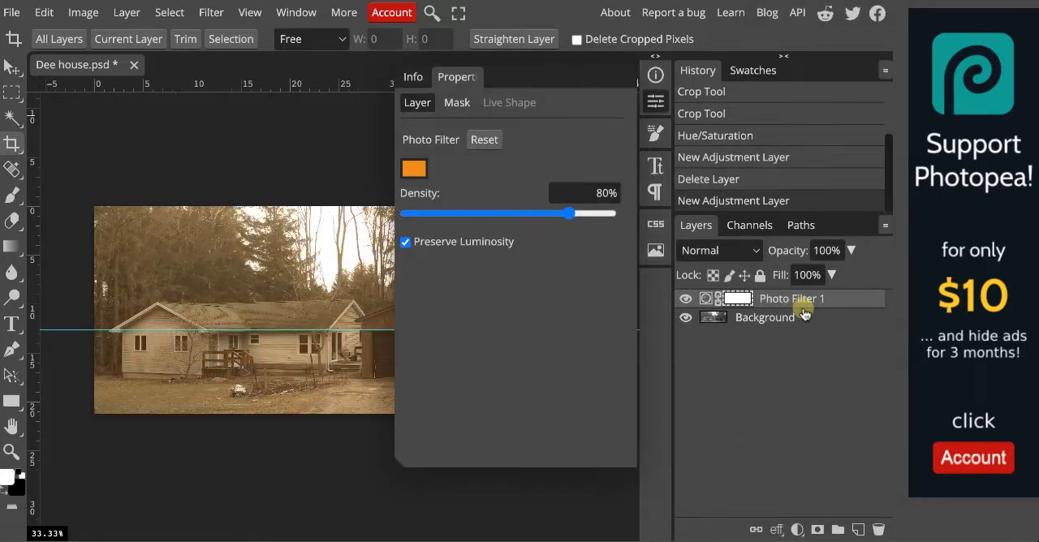
{"action": "left_click", "coordinate": [415, 170]}
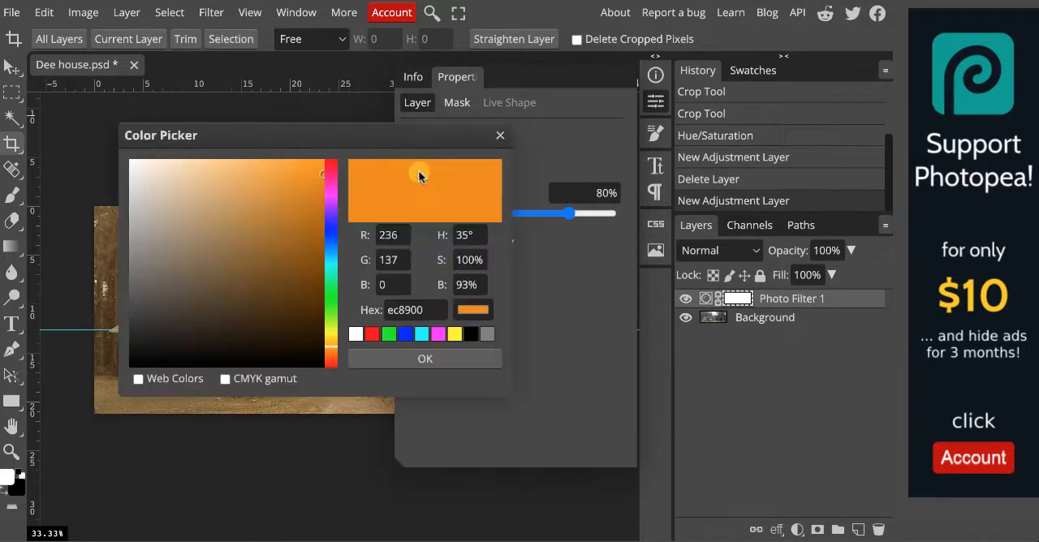
{"action": "left_click", "coordinate": [331, 226]}
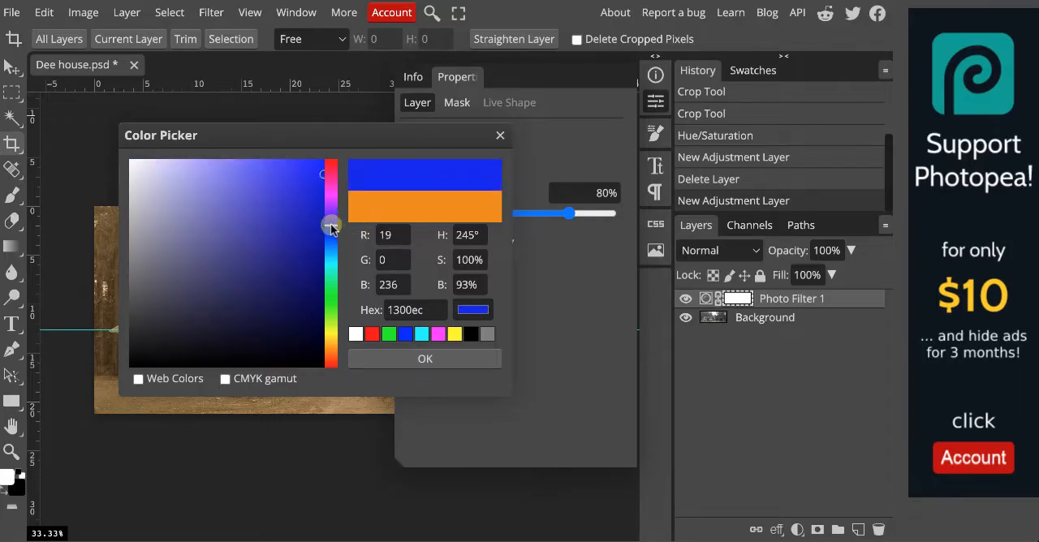
{"action": "left_click", "coordinate": [301, 303]}
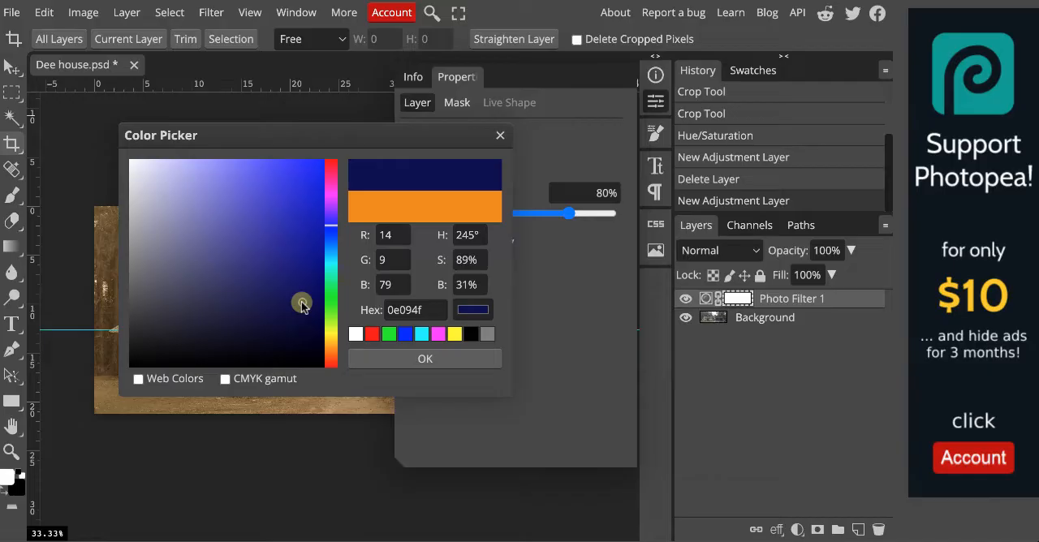
{"action": "left_click", "coordinate": [391, 360]}
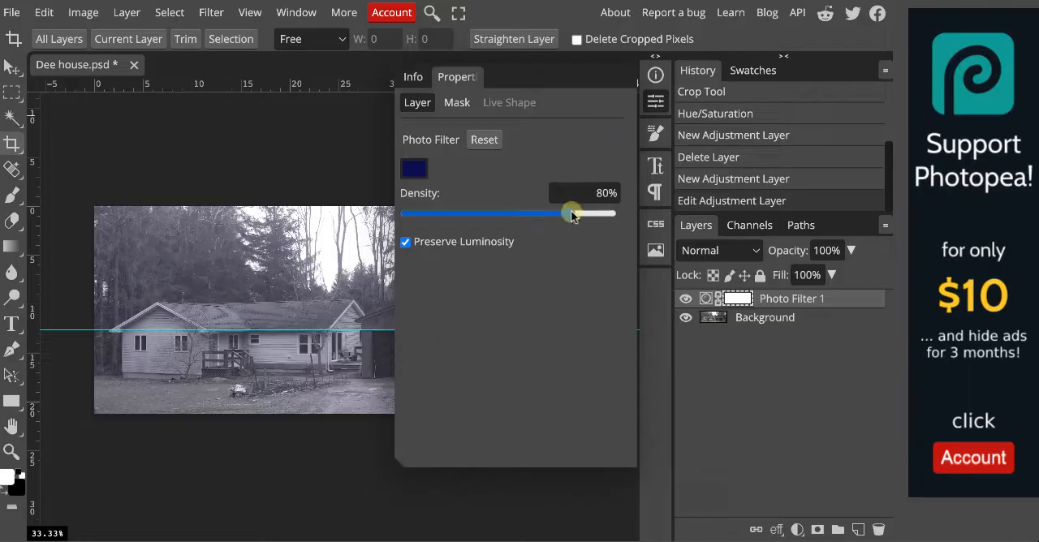
Set the photo filter's density to 75% and compare the image with and without the filter.
{"action": "mouse_move", "coordinate": [567, 213]}
{"action": "left_mouse_down"}
{"action": "mouse_move", "coordinate": [422, 216]}
{"action": "mouse_move", "coordinate": [618, 217]}
{"action": "mouse_move", "coordinate": [559, 219]}
{"action": "left_mouse_up"}
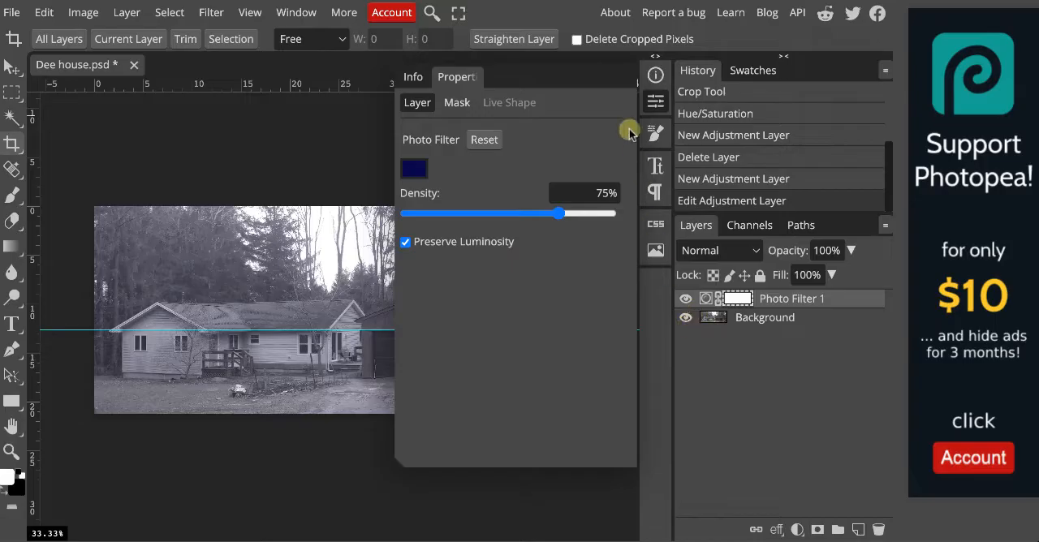
{"action": "left_click", "coordinate": [655, 101]}
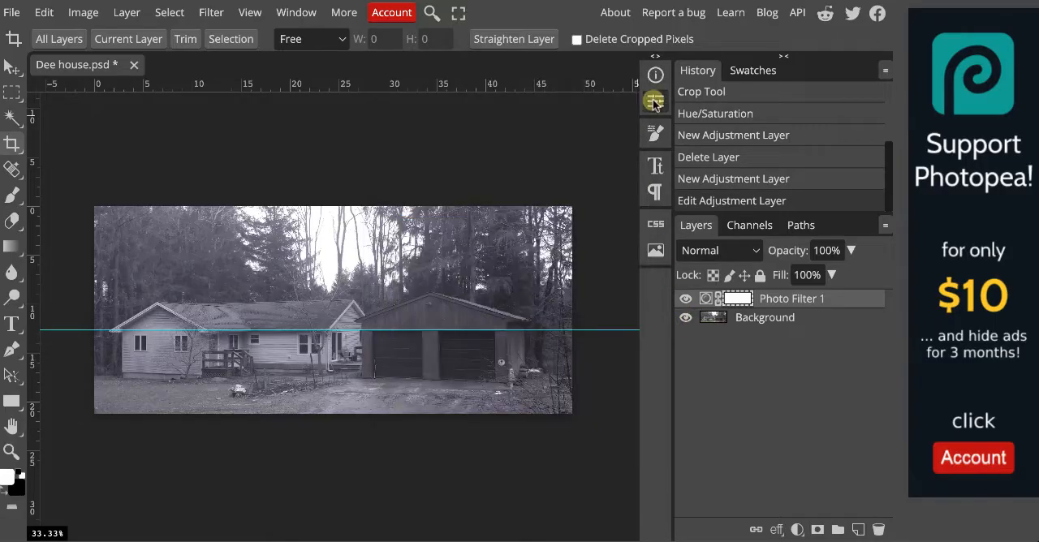
{"action": "left_click", "coordinate": [686, 299]}
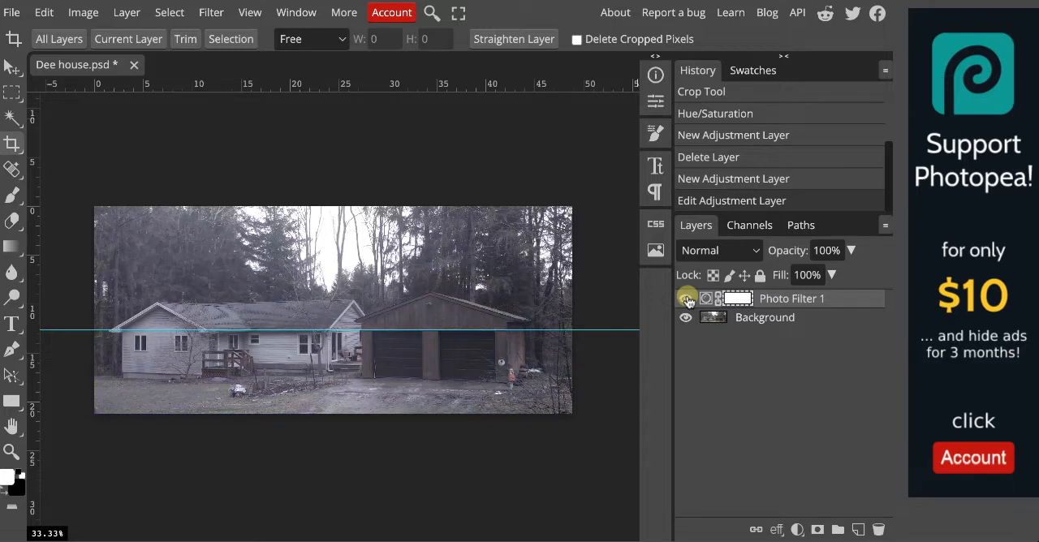
{"action": "left_click", "coordinate": [686, 299]}
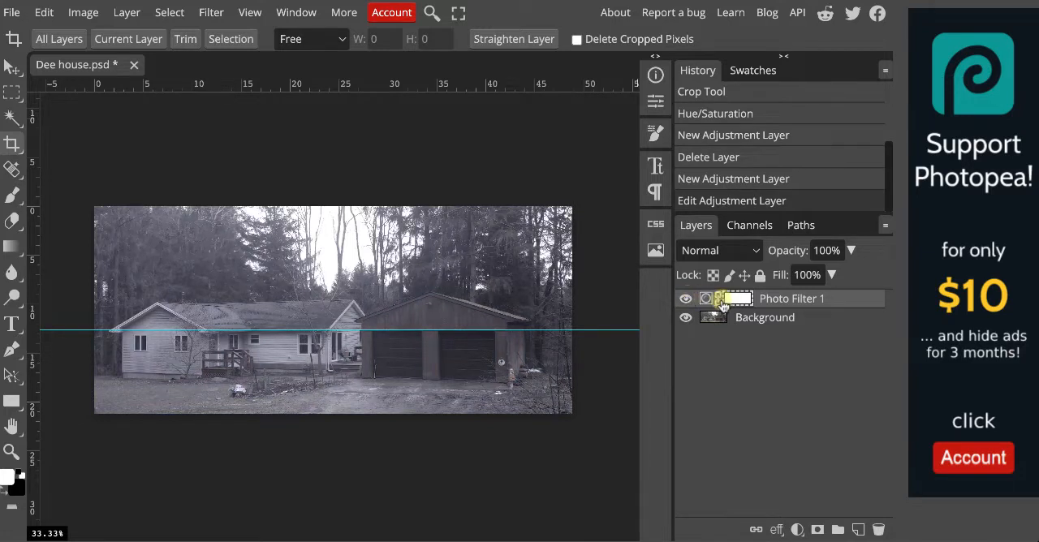
Add a Gradient Fill layer above the photo filter with a reversed black-to-white radial gradient, scale 101% and angle -28°.
{"action": "left_click", "coordinate": [797, 530]}
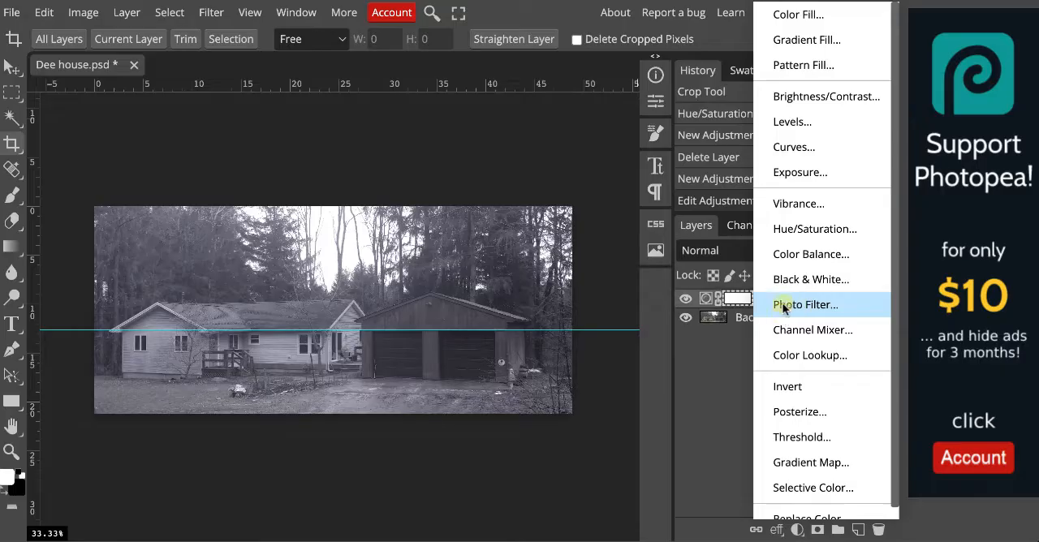
{"action": "left_click", "coordinate": [726, 370]}
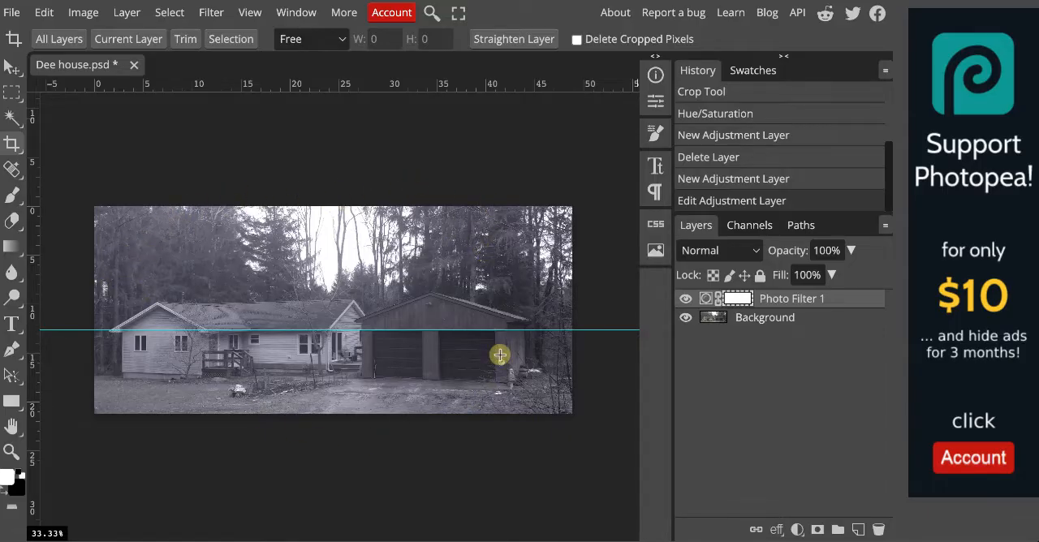
{"action": "left_click", "coordinate": [798, 530]}
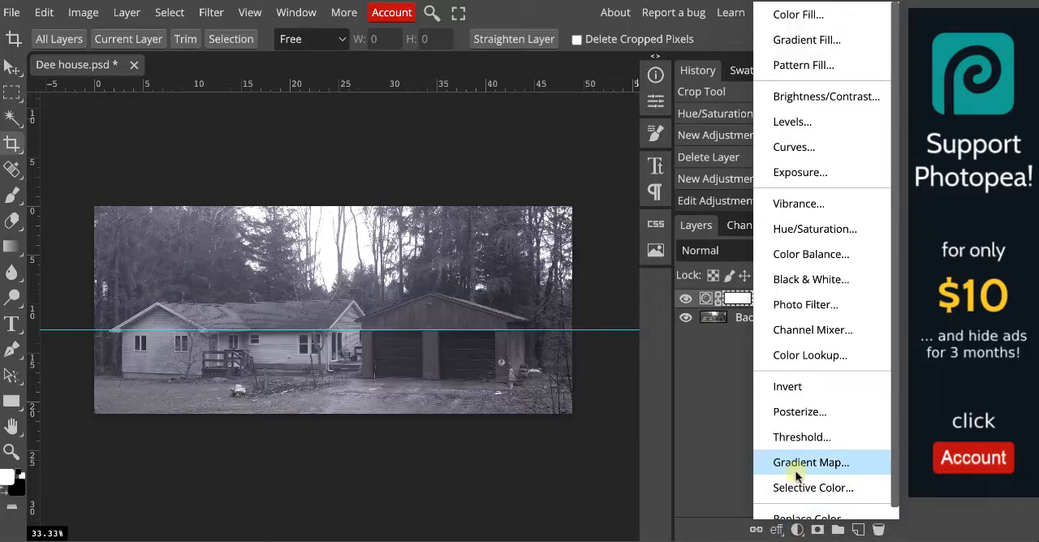
{"action": "left_click", "coordinate": [808, 46]}
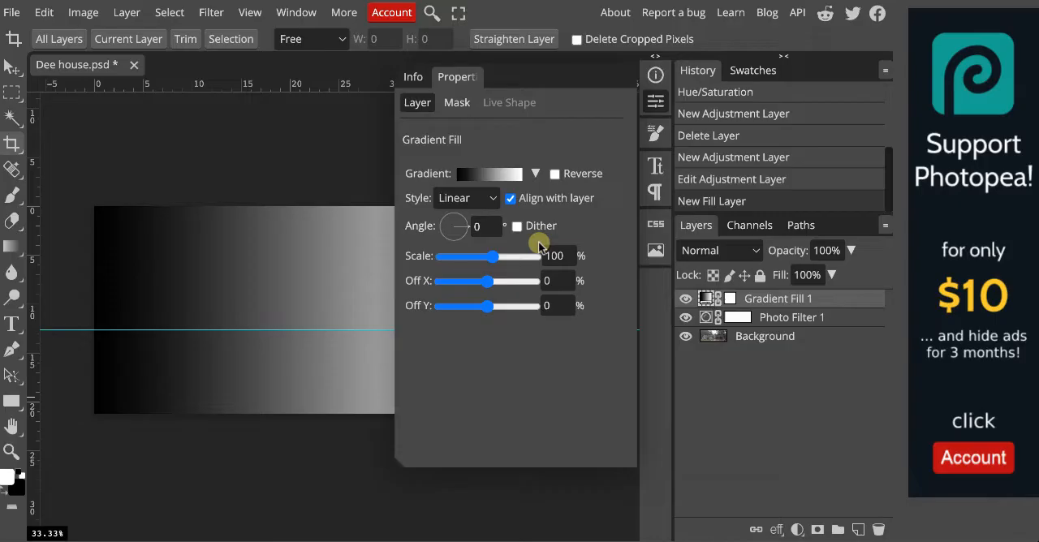
{"action": "left_click", "coordinate": [476, 197]}
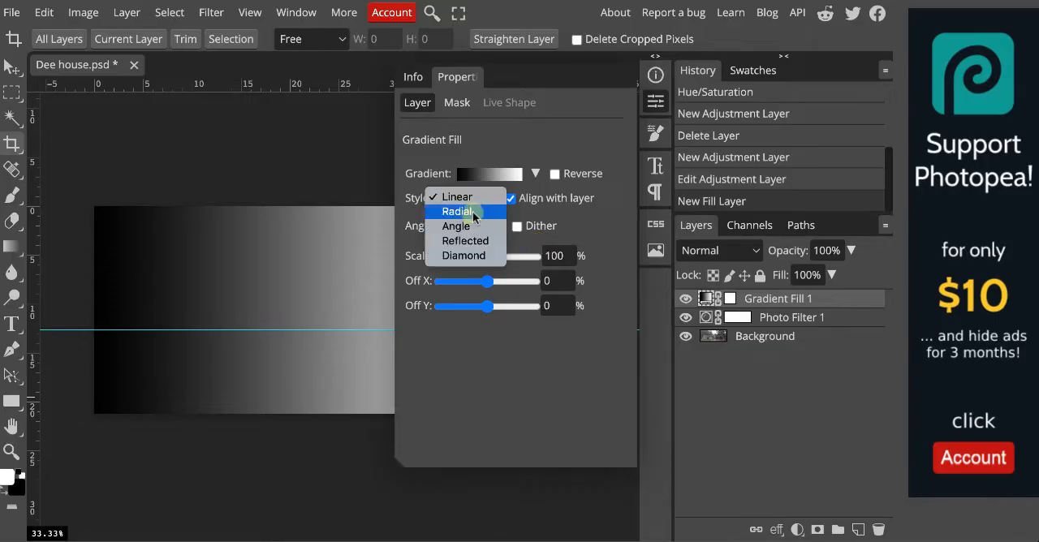
{"action": "left_click", "coordinate": [469, 212]}
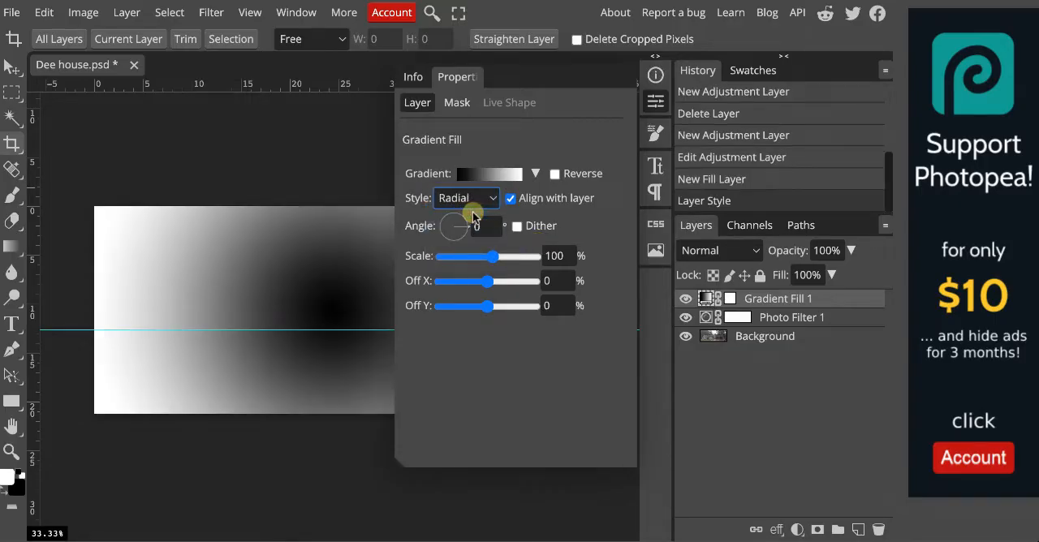
{"action": "left_click", "coordinate": [555, 175]}
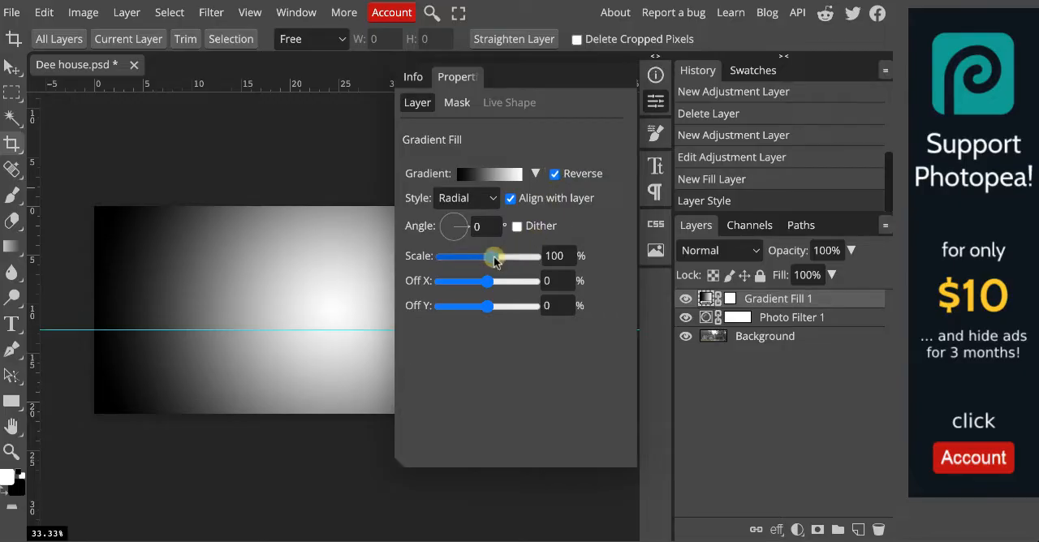
{"action": "left_click_drag", "start_coordinate": [497, 260], "coordinate": [469, 237]}
{"action": "left_click", "coordinate": [471, 230]}
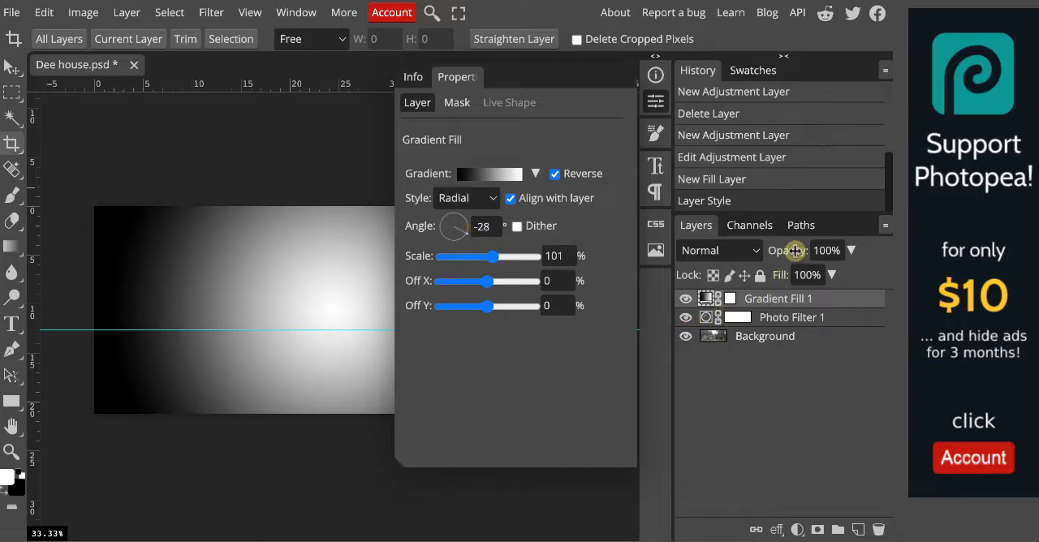
Lower the gradient fill layer's opacity to 71% and select its layer mask.
{"action": "left_click_drag", "start_coordinate": [795, 251], "coordinate": [766, 257]}
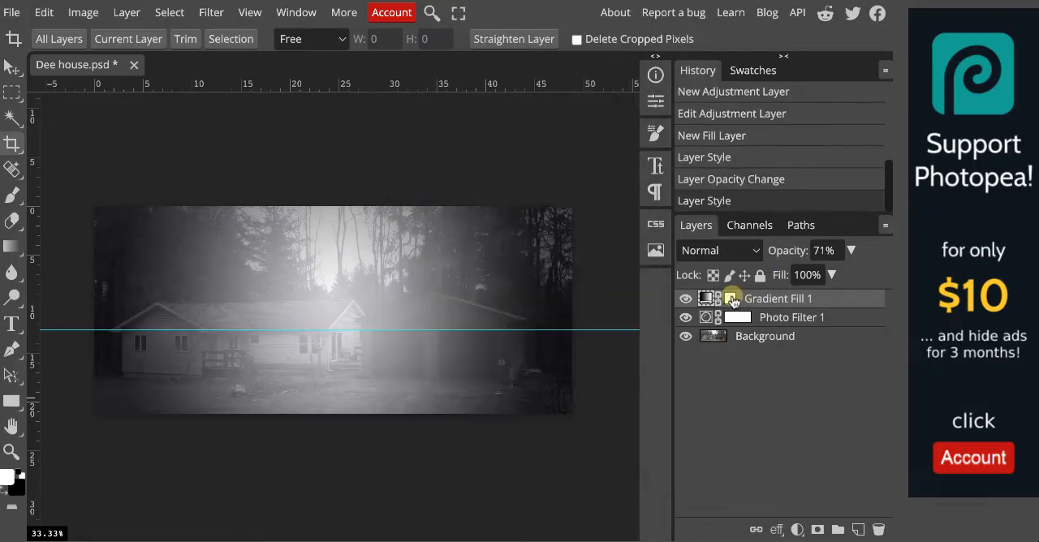
{"action": "left_click", "coordinate": [733, 300]}
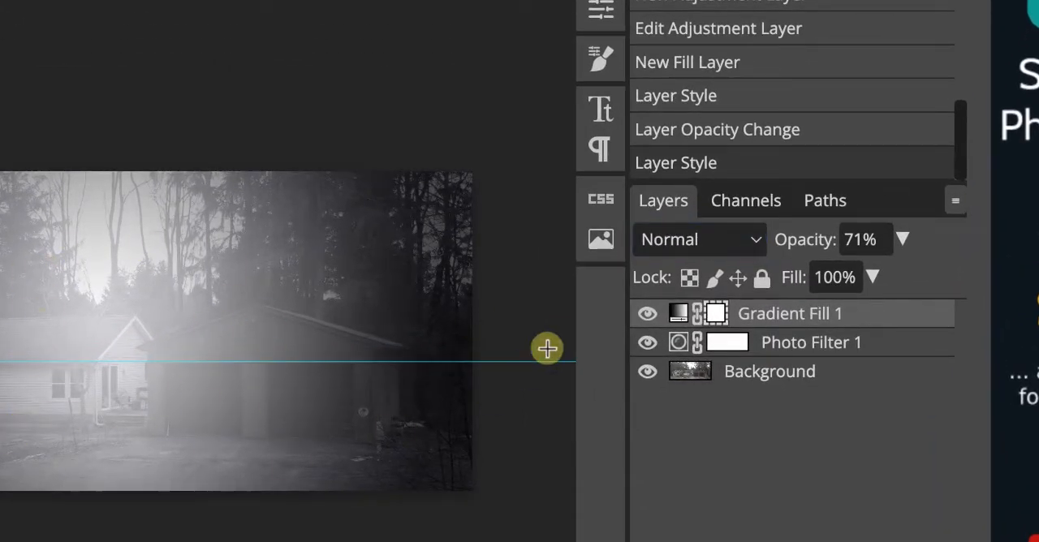
Set the gradient fill layer's blend mode to Multiply.
{"action": "left_click", "coordinate": [755, 240]}
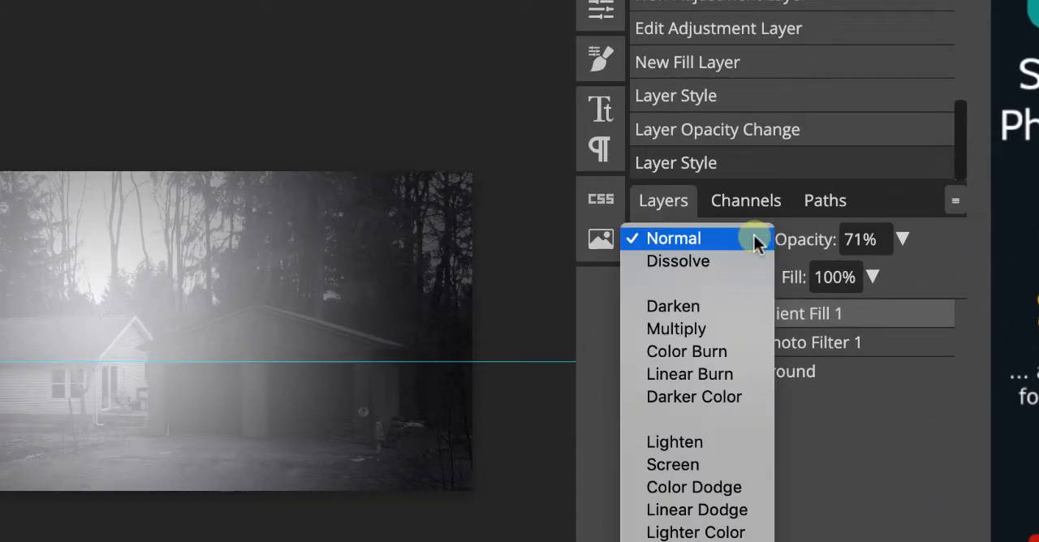
{"action": "left_click", "coordinate": [728, 328]}
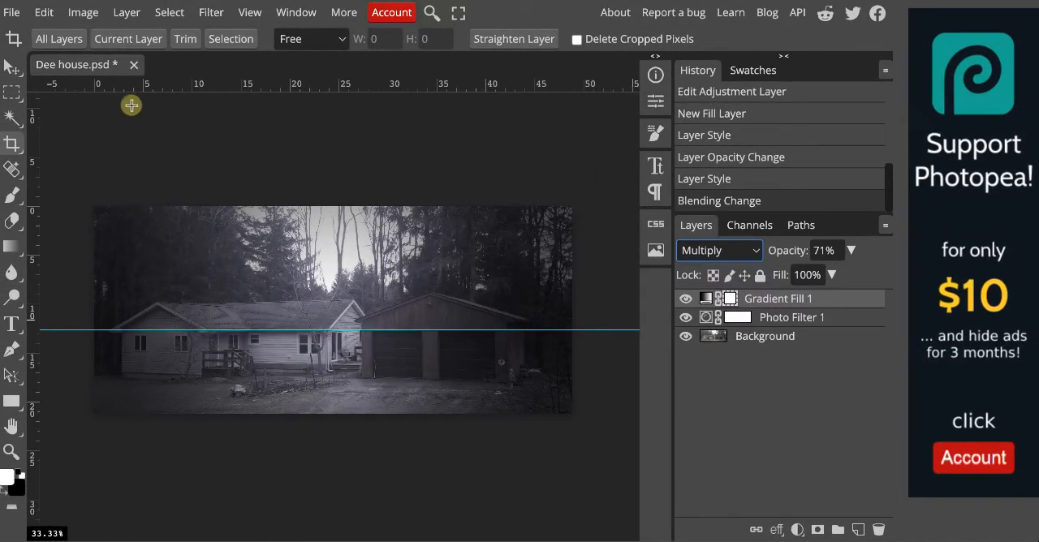
Open the 1-14651_moon-png image and delete its white background with the Magic Wand, clearing the selection.
{"action": "left_click", "coordinate": [11, 13]}
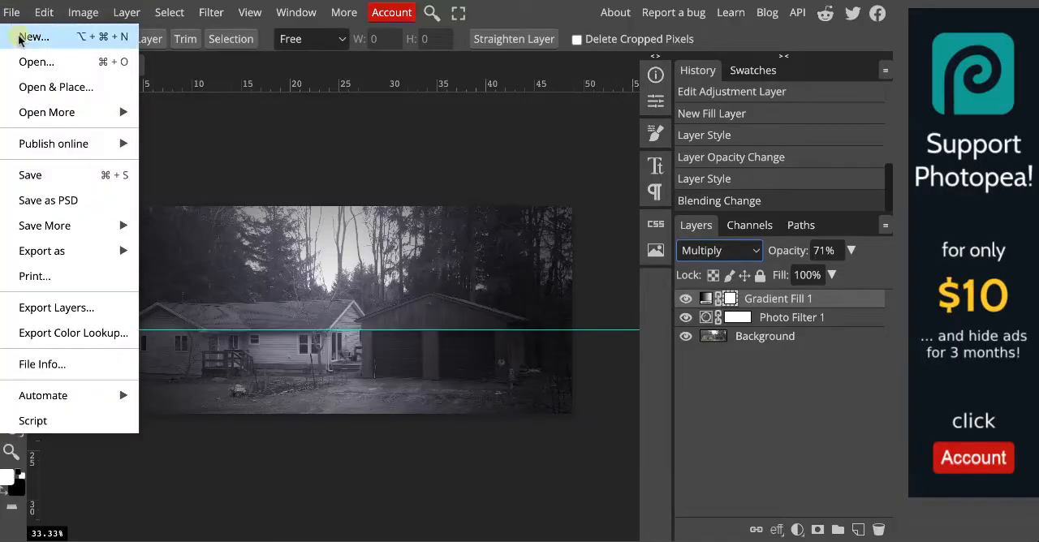
{"action": "left_click", "coordinate": [48, 70]}
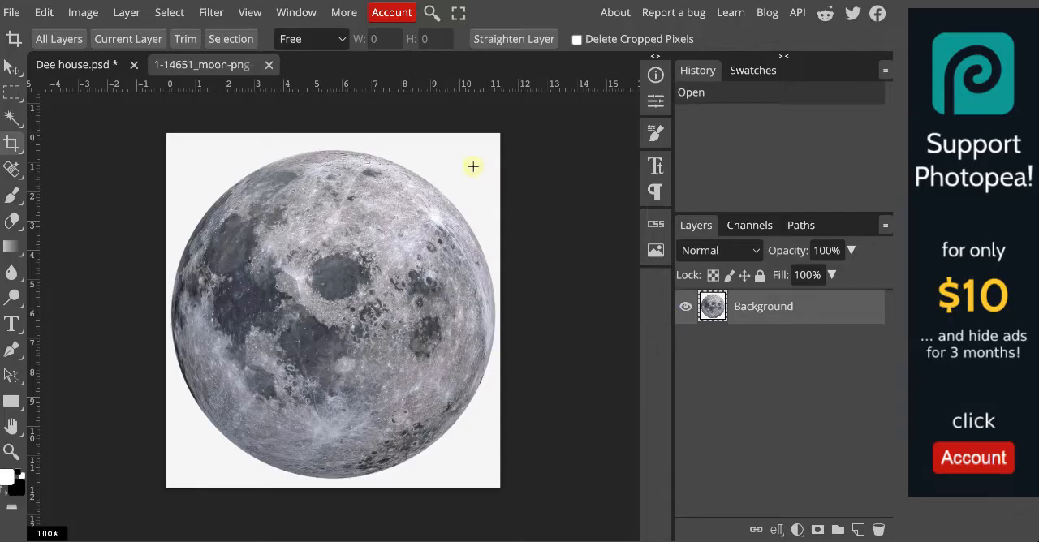
{"action": "left_click", "coordinate": [13, 119]}
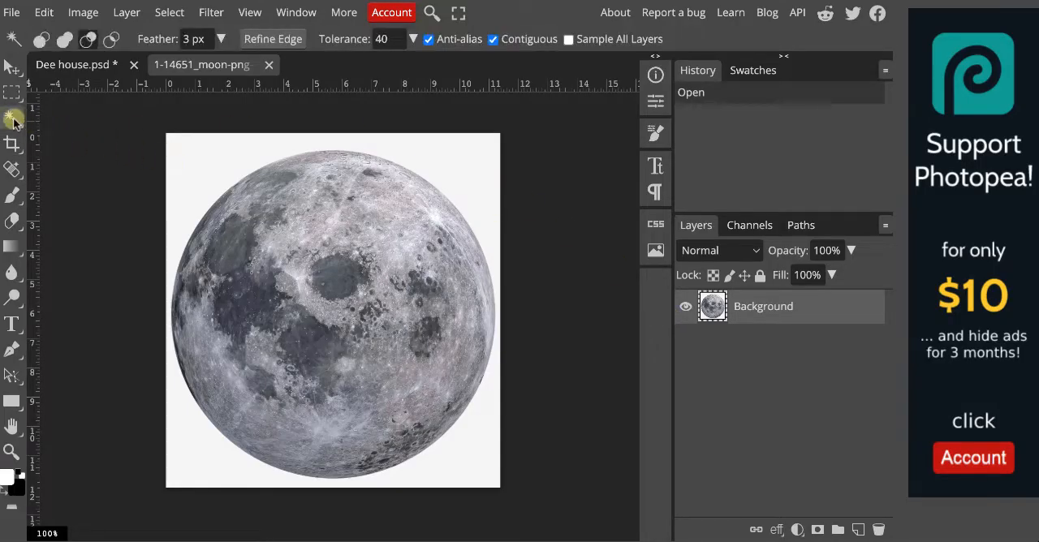
{"action": "left_click", "coordinate": [194, 170]}
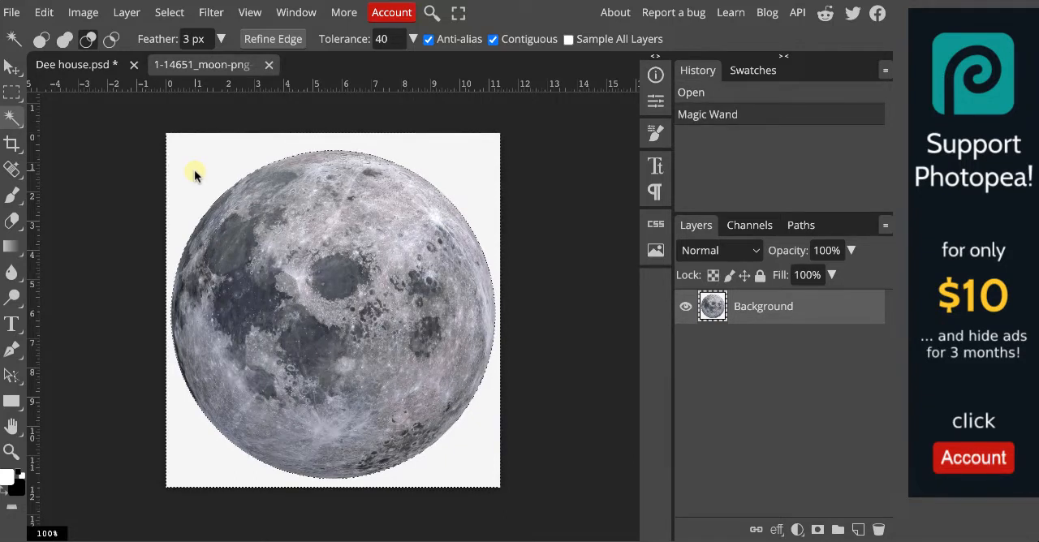
{"action": "key", "text": "Delete"}
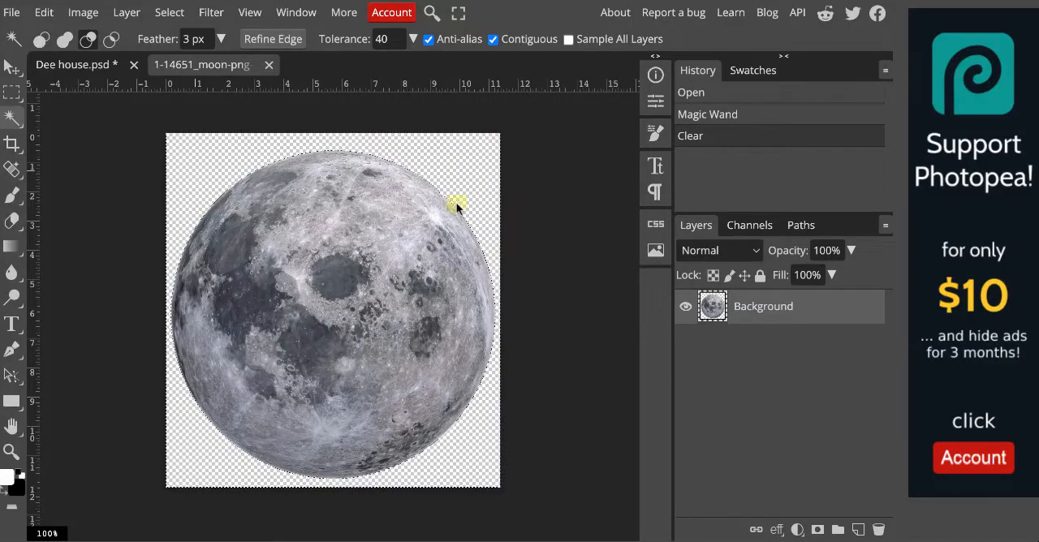
{"action": "left_click", "coordinate": [487, 199]}
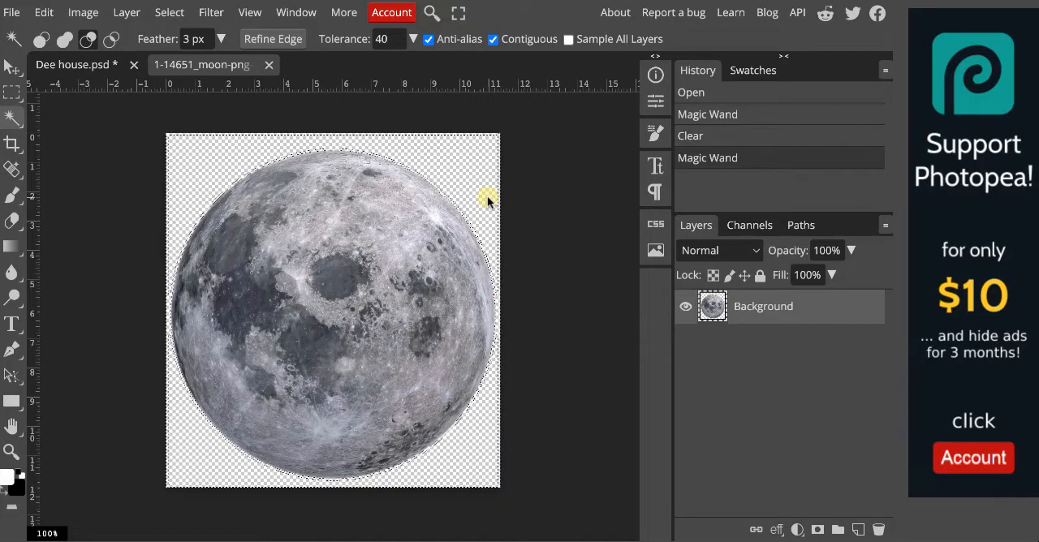
{"action": "key", "text": "ctrl+d"}
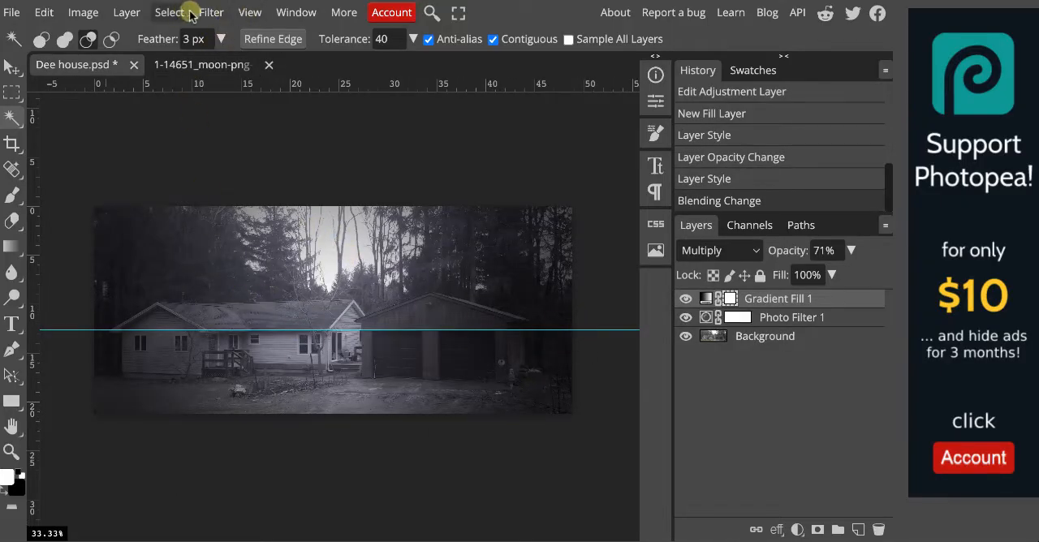
Clear the guides in Dee house.psd and paste the cut-out moon as a new top layer.
{"action": "left_click", "coordinate": [251, 13]}
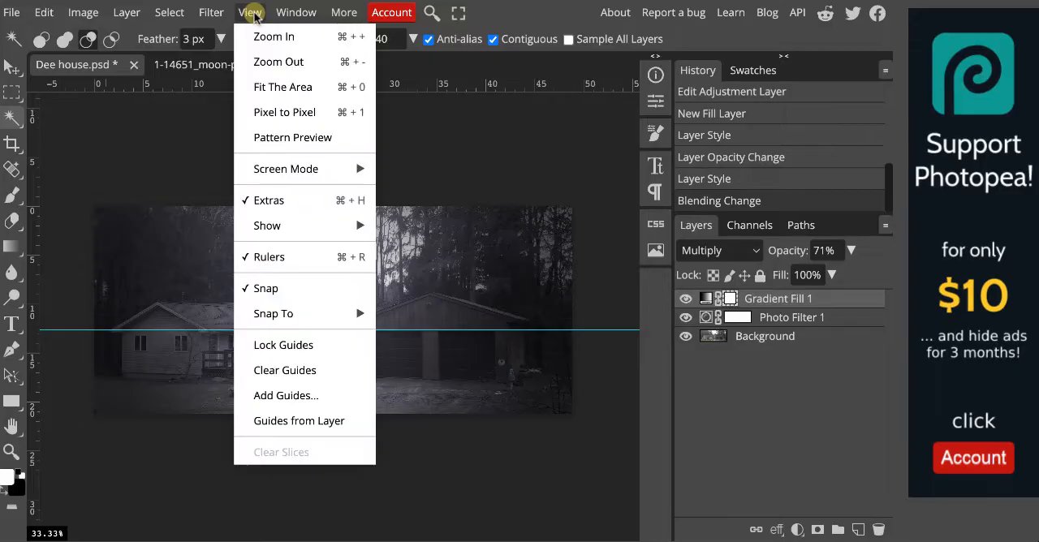
{"action": "left_click", "coordinate": [287, 373]}
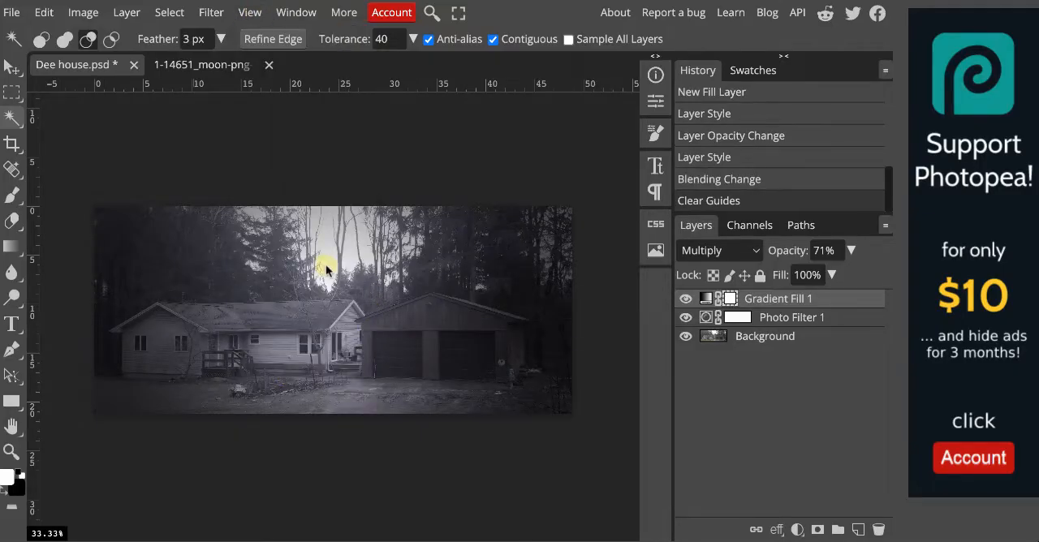
{"action": "key", "text": "ctrl+v"}
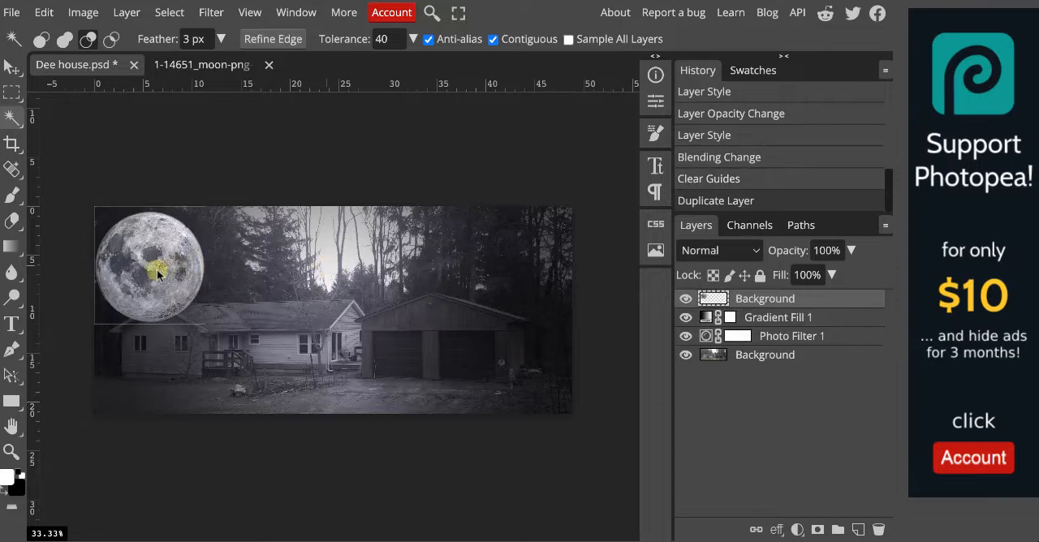
Move the moon with the Move tool to the upper middle of the sky, partly beyond the photo's upper edge.
{"action": "left_click_drag", "start_coordinate": [155, 270], "coordinate": [300, 262]}
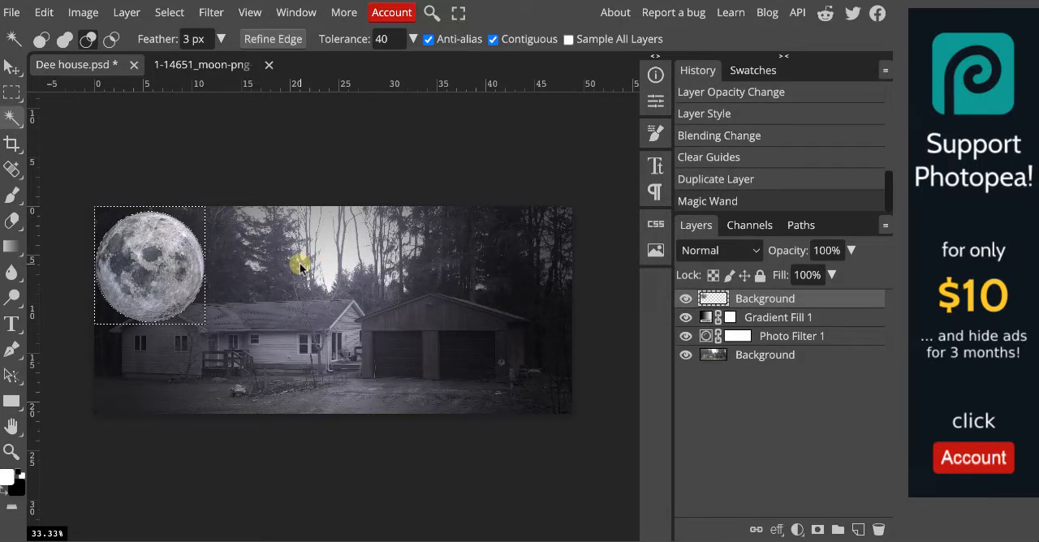
{"action": "key", "text": "ctrl+z"}
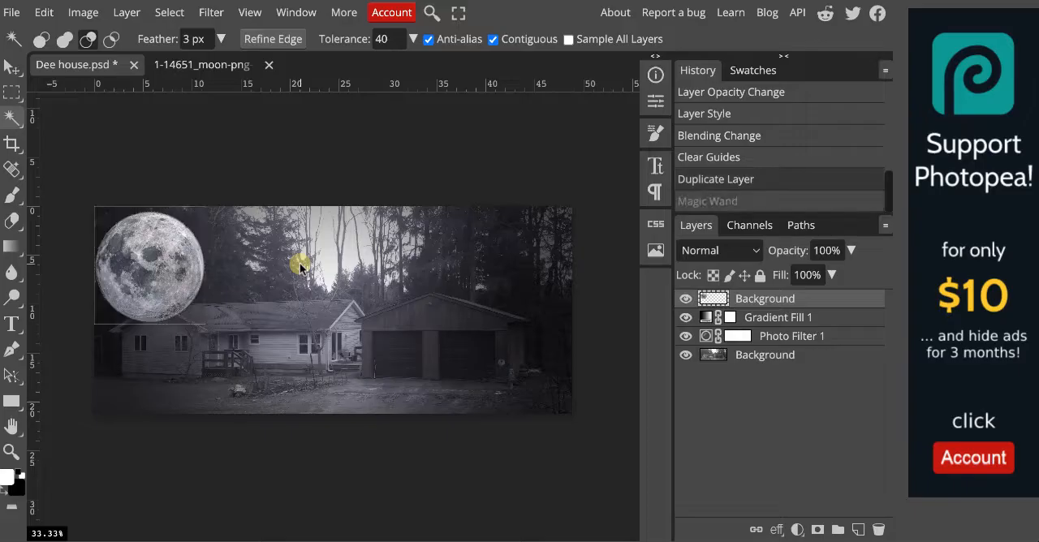
{"action": "left_click", "coordinate": [13, 70]}
{"action": "left_click_drag", "start_coordinate": [156, 276], "coordinate": [369, 253]}
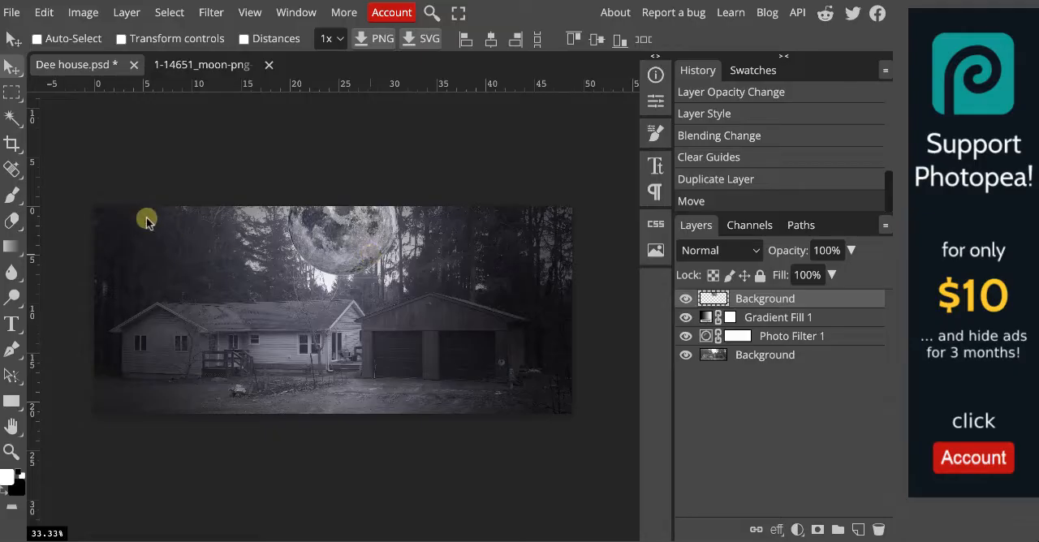
Free-transform the moon to a slightly smaller size and place it above the garage, against the trees.
{"action": "left_click", "coordinate": [44, 13]}
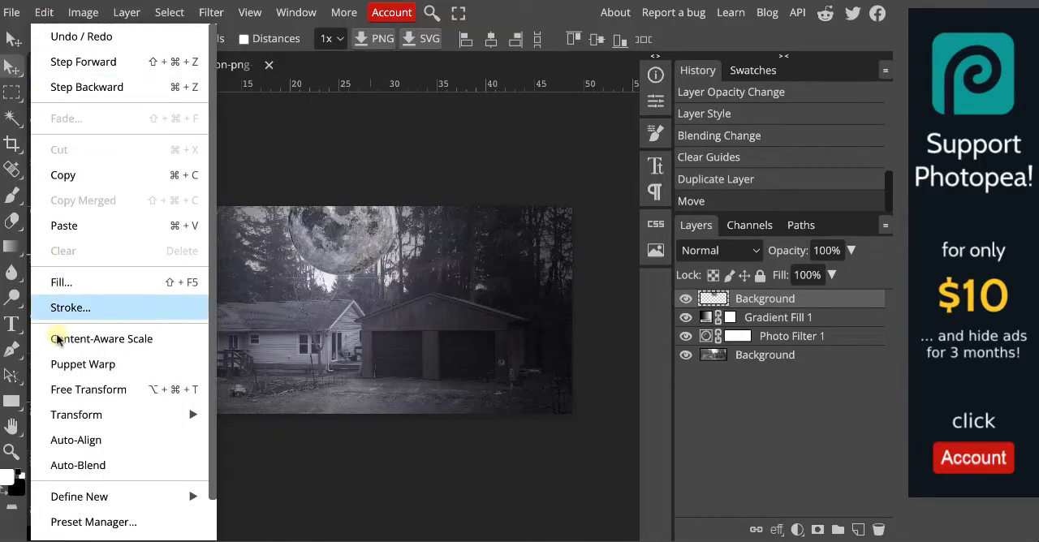
{"action": "left_click", "coordinate": [87, 390]}
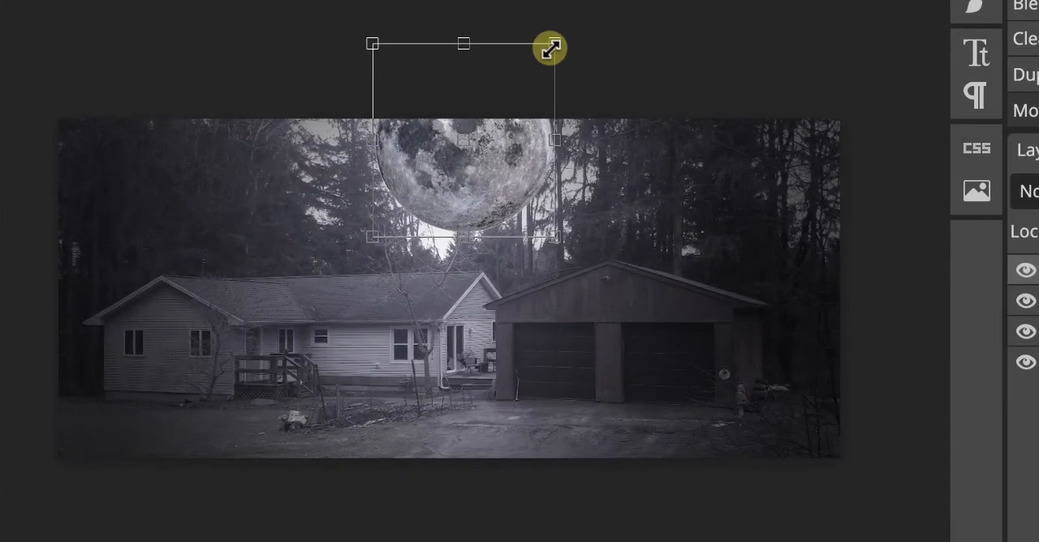
{"action": "left_click_drag", "start_coordinate": [396, 162], "coordinate": [395, 163]}
{"action": "left_click_drag", "start_coordinate": [551, 49], "coordinate": [486, 115]}
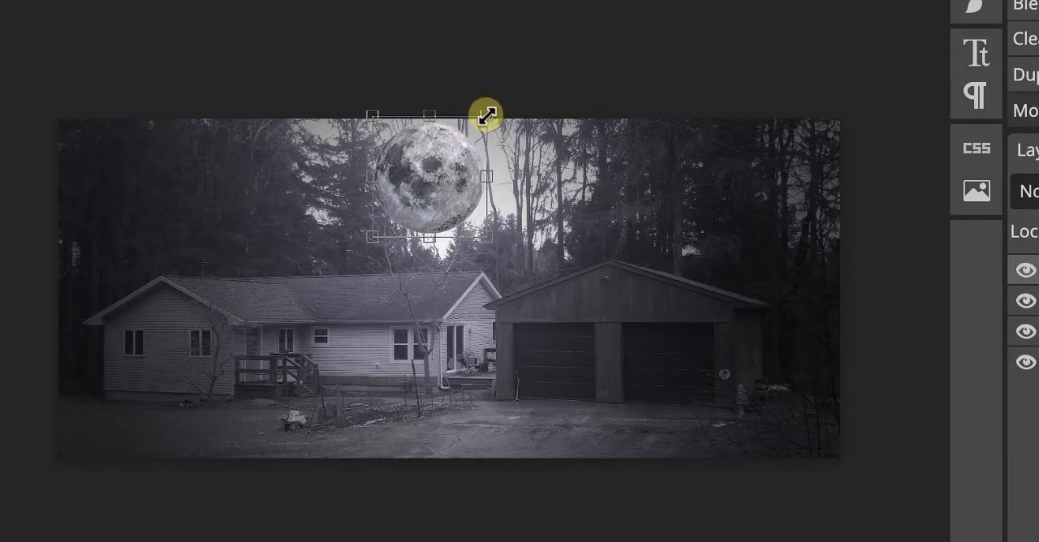
{"action": "left_click_drag", "start_coordinate": [450, 211], "coordinate": [549, 196]}
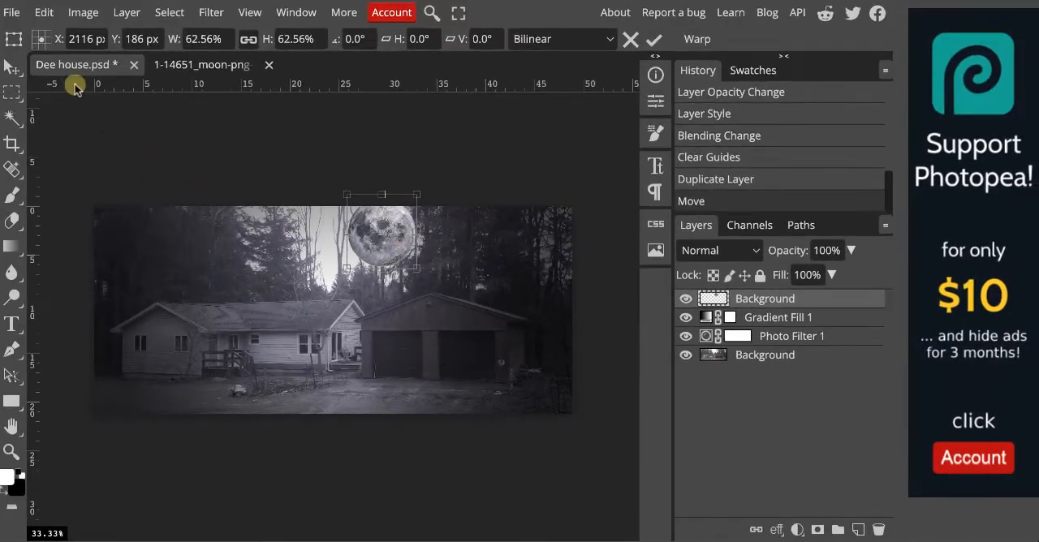
{"action": "key", "text": "Return"}
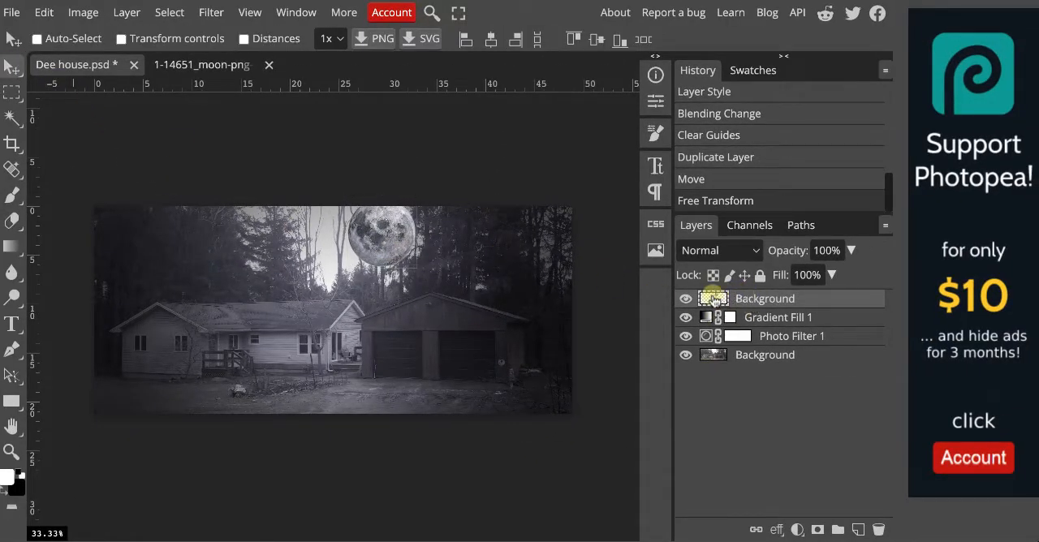
Set the moon layer's blend mode to Multiply and its opacity to 89%.
{"action": "left_click", "coordinate": [752, 252]}
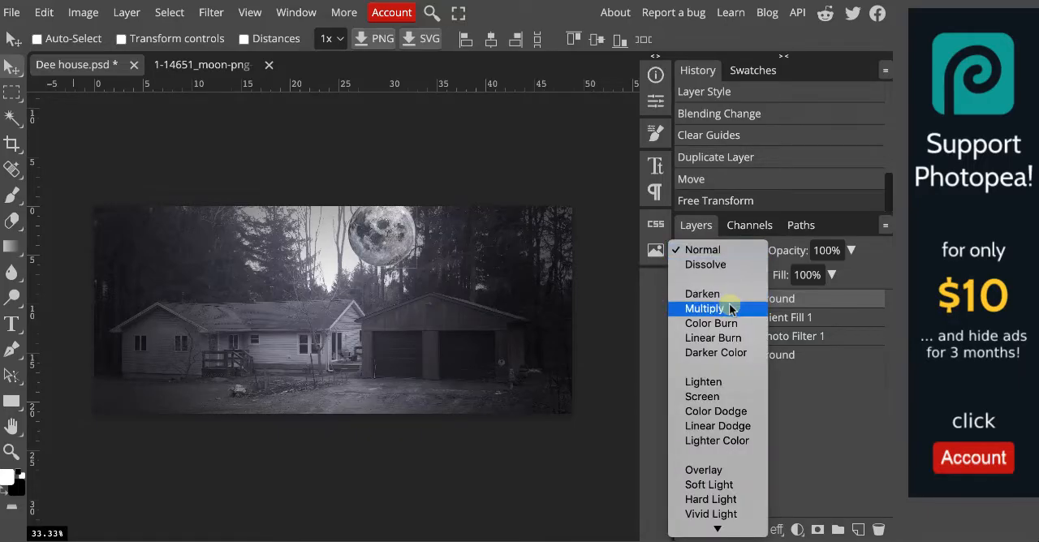
{"action": "left_click", "coordinate": [729, 309]}
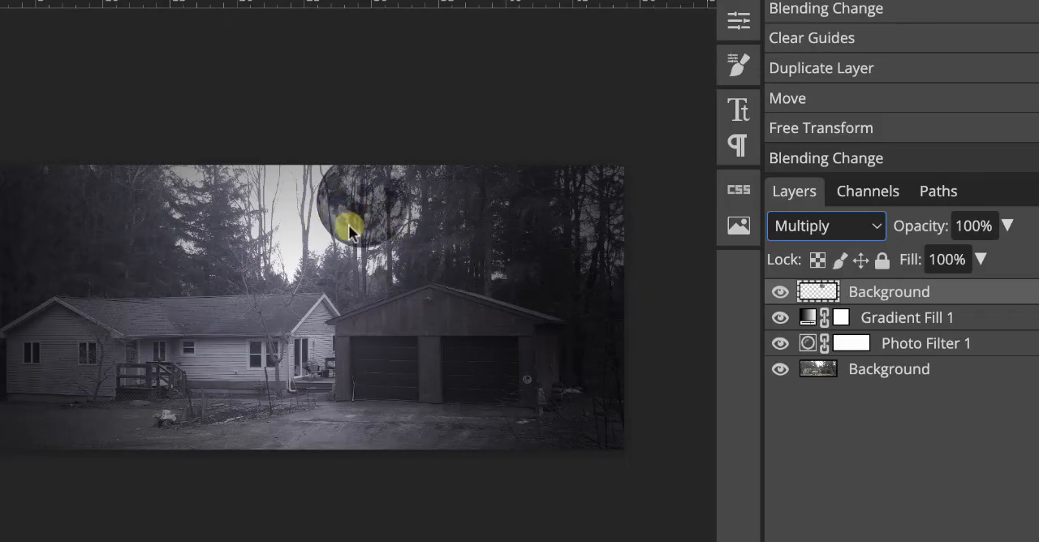
{"action": "left_click", "coordinate": [922, 226]}
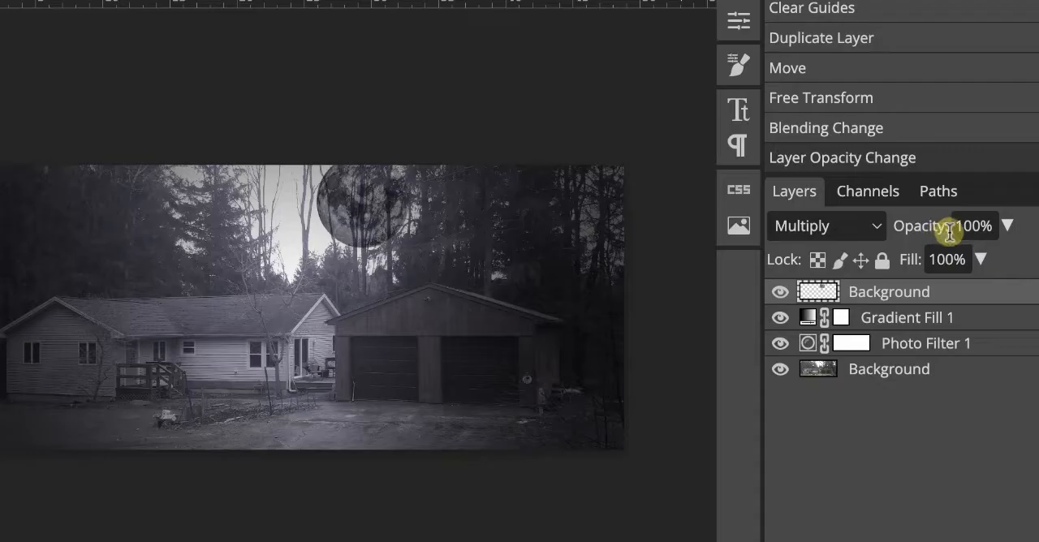
{"action": "mouse_move", "coordinate": [947, 231]}
{"action": "left_mouse_down"}
{"action": "mouse_move", "coordinate": [884, 225]}
{"action": "mouse_move", "coordinate": [938, 227]}
{"action": "left_mouse_up"}
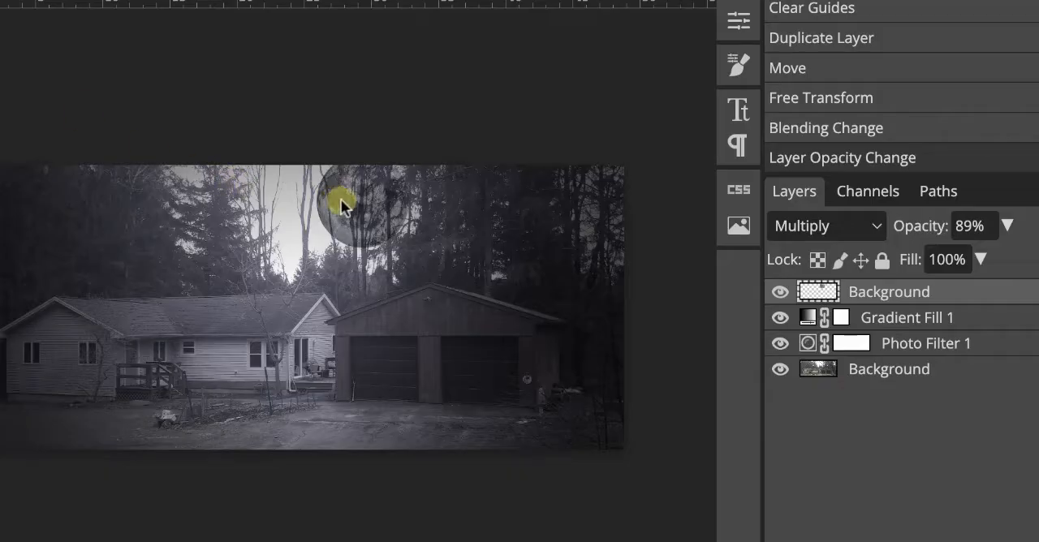
Shift the moon slightly left toward the bright sky gap and set its layer opacity to 100%.
{"action": "left_click_drag", "start_coordinate": [343, 203], "coordinate": [309, 205]}
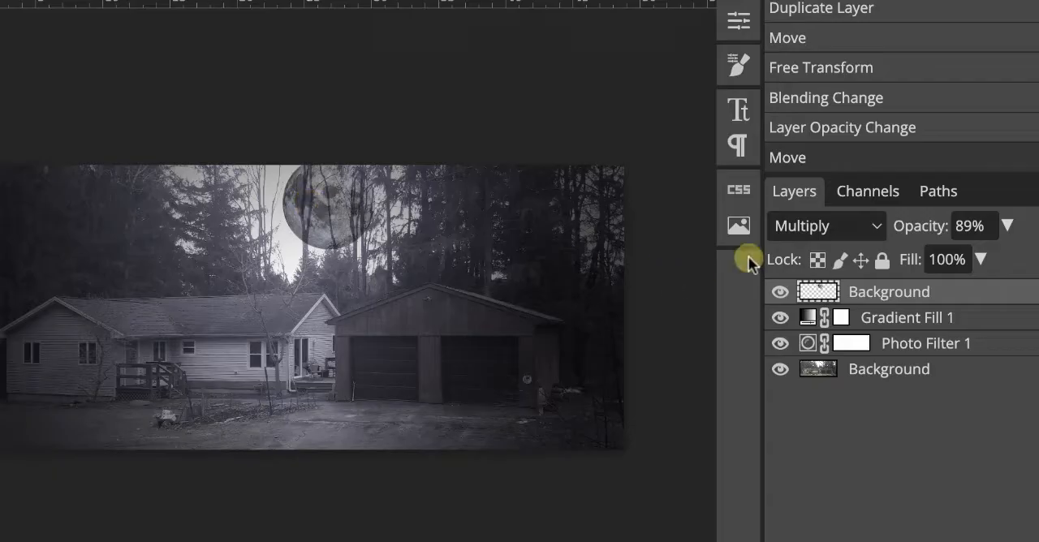
{"action": "left_click_drag", "start_coordinate": [921, 227], "coordinate": [962, 230]}
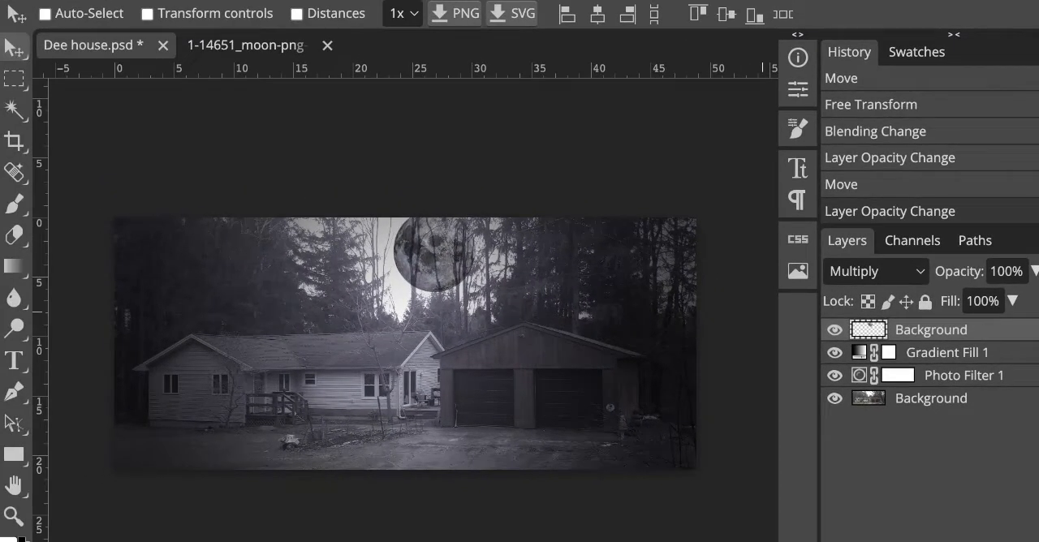
Free-transform the moon to 84.99% scale and position it at X 1626 px, Y 82 px in the sky.
{"action": "left_click", "coordinate": [11, 1]}
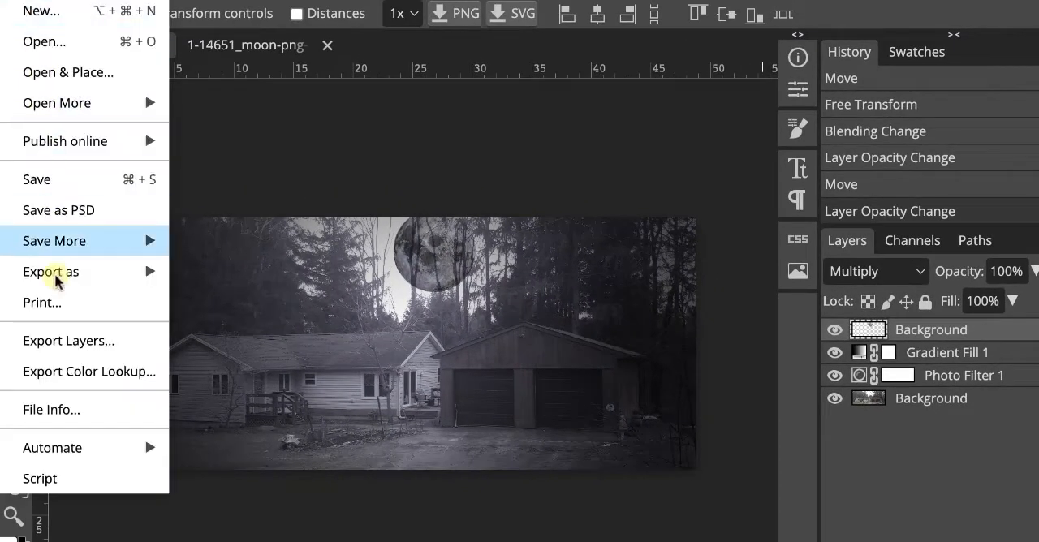
{"action": "mouse_move", "coordinate": [58, 1]}
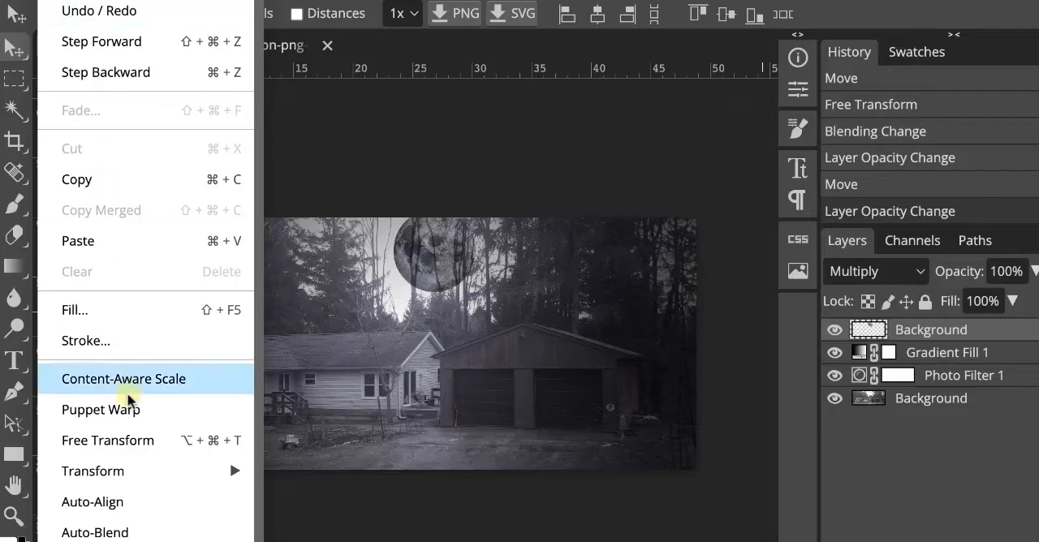
{"action": "left_click", "coordinate": [134, 441]}
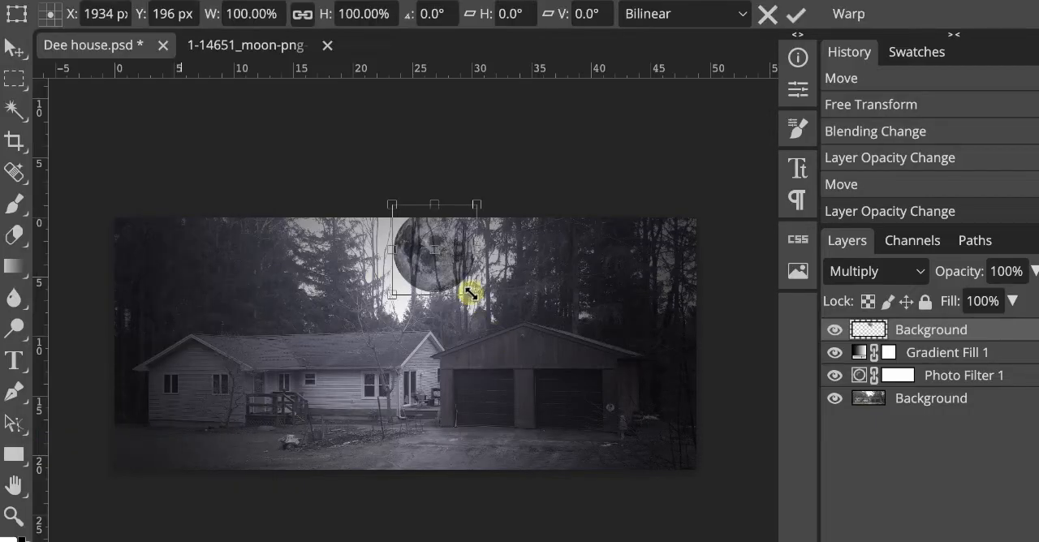
{"action": "left_click_drag", "start_coordinate": [472, 298], "coordinate": [424, 250]}
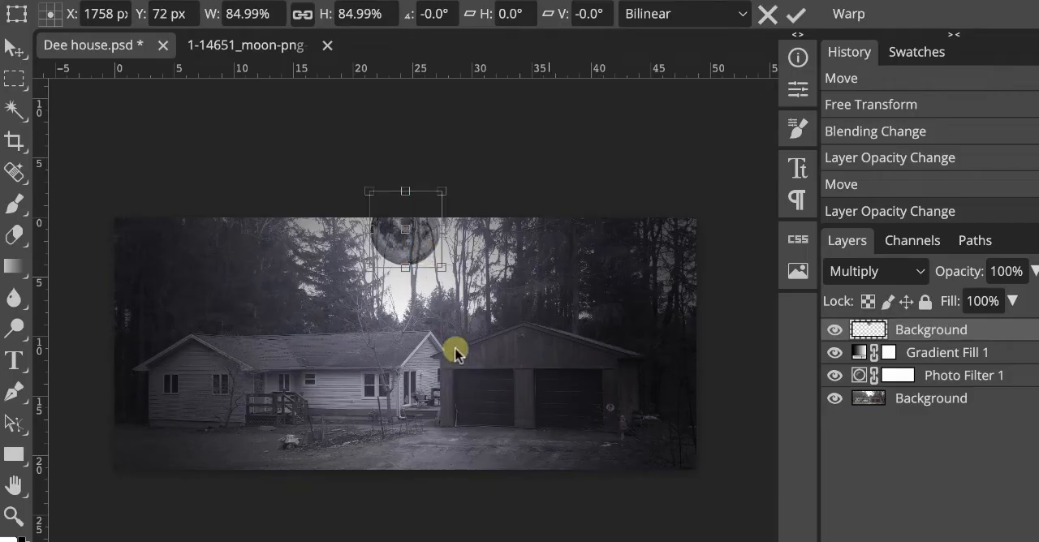
{"action": "left_click_drag", "start_coordinate": [419, 245], "coordinate": [396, 249]}
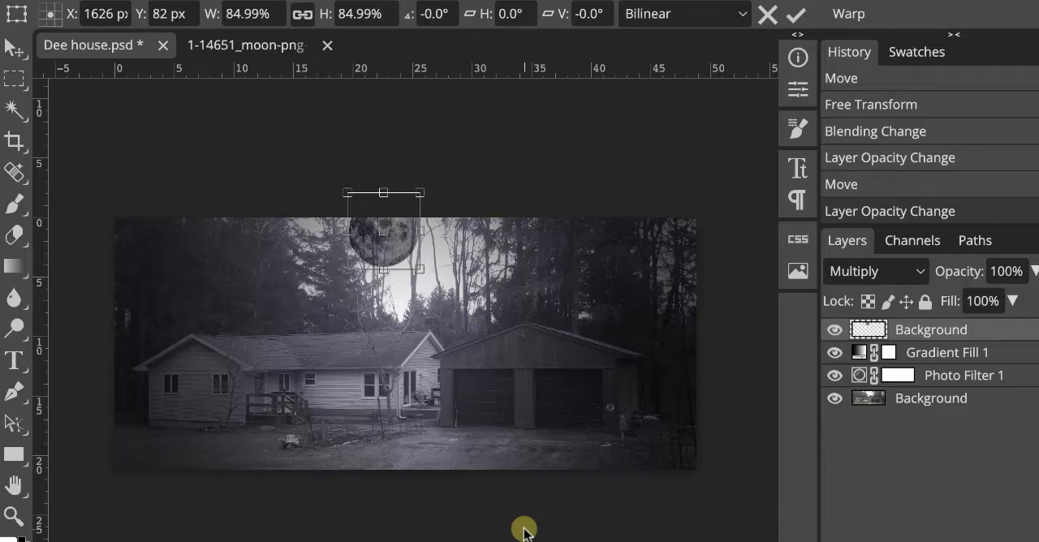
{"action": "key", "text": "Return"}
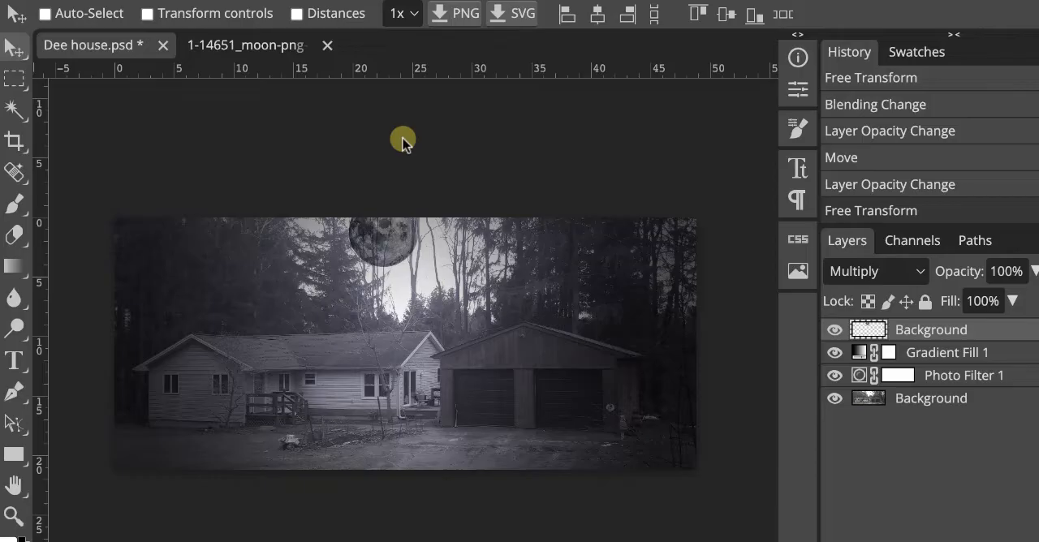
Open the 20-209080_halloween bats PNG from the school folder.
{"action": "left_click", "coordinate": [7, 3]}
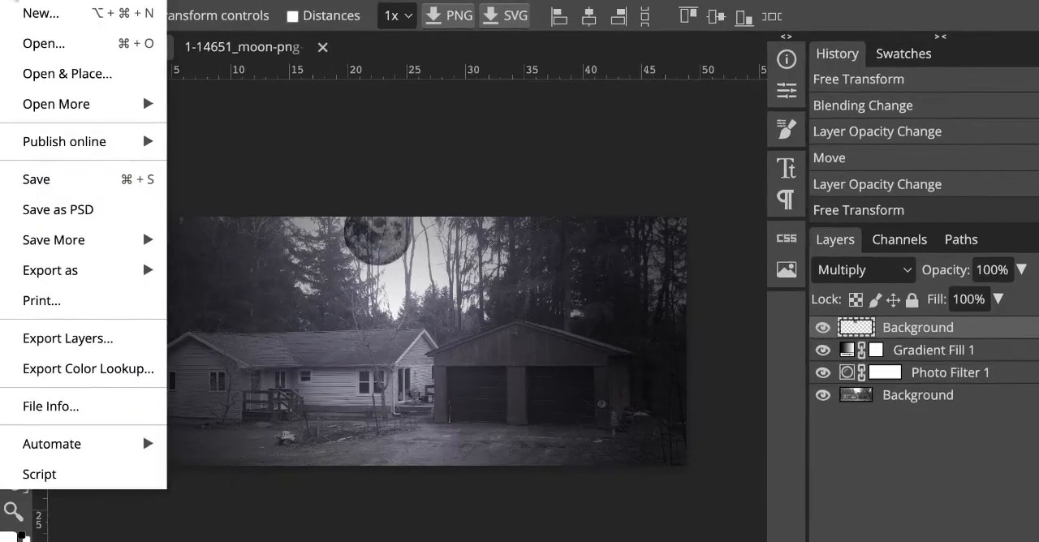
{"action": "left_click", "coordinate": [44, 43]}
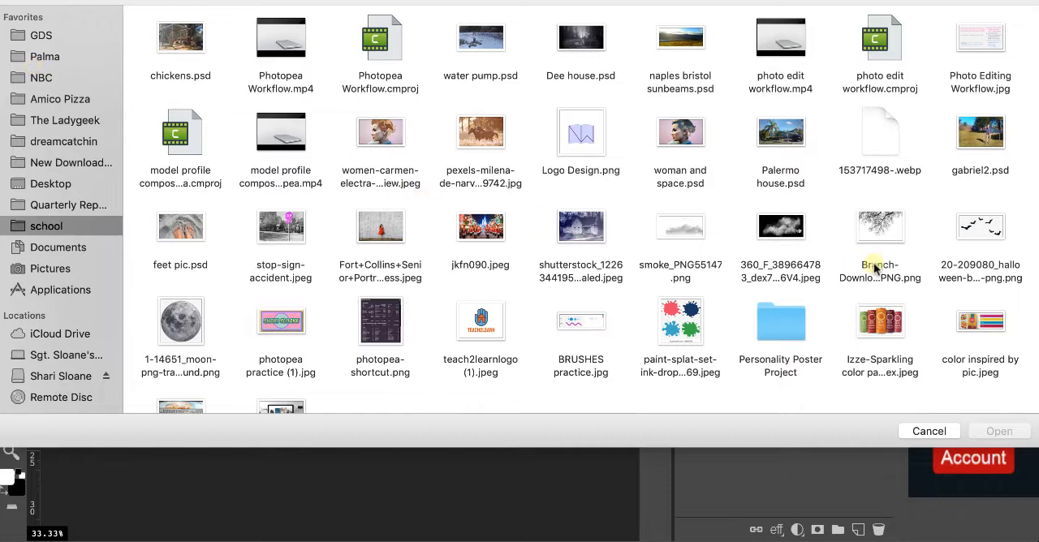
{"action": "left_click", "coordinate": [1004, 228]}
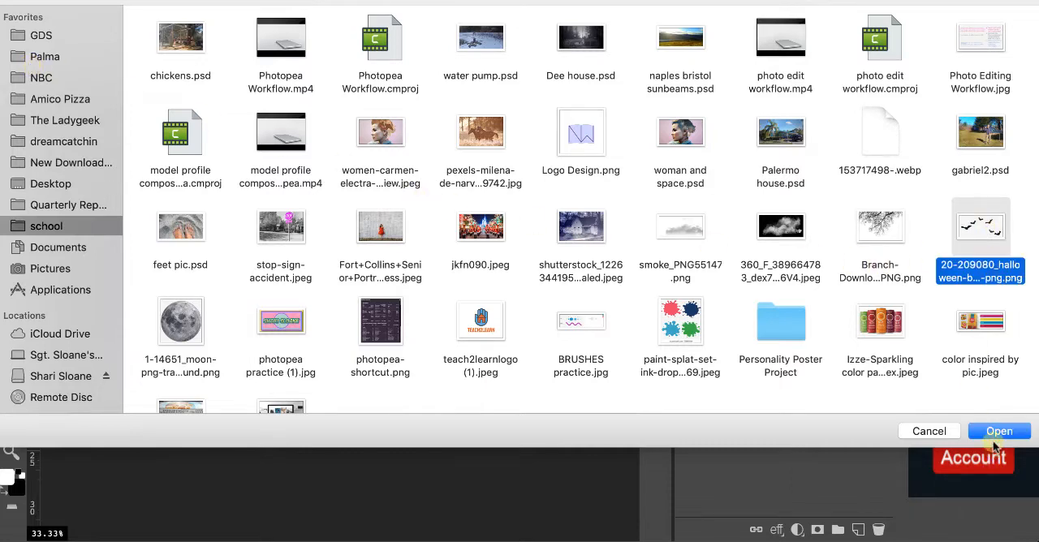
{"action": "left_click", "coordinate": [996, 432]}
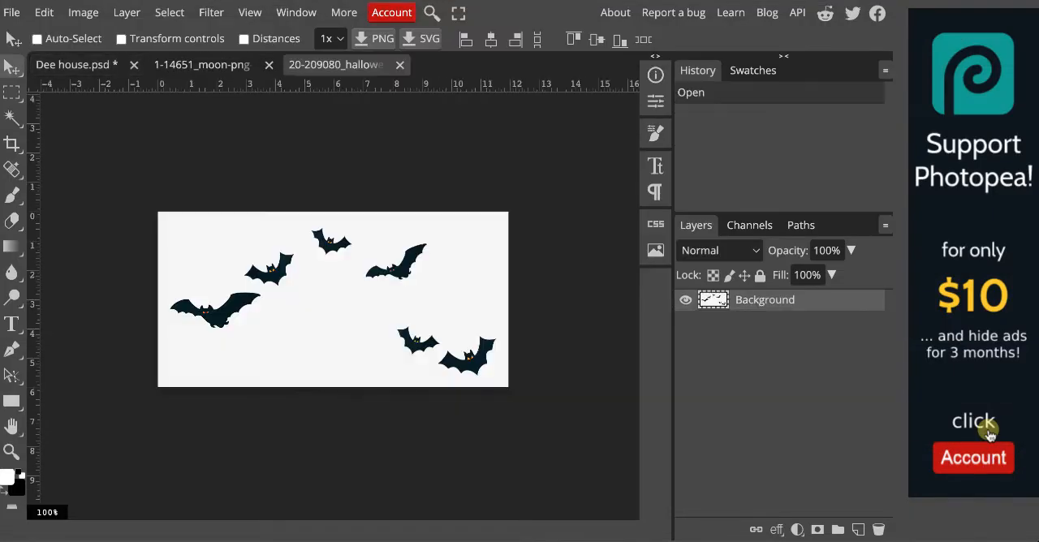
Select the white background around the bats with the Magic Wand, delete it and clear the selection.
{"action": "left_click", "coordinate": [11, 119]}
{"action": "left_click", "coordinate": [214, 261]}
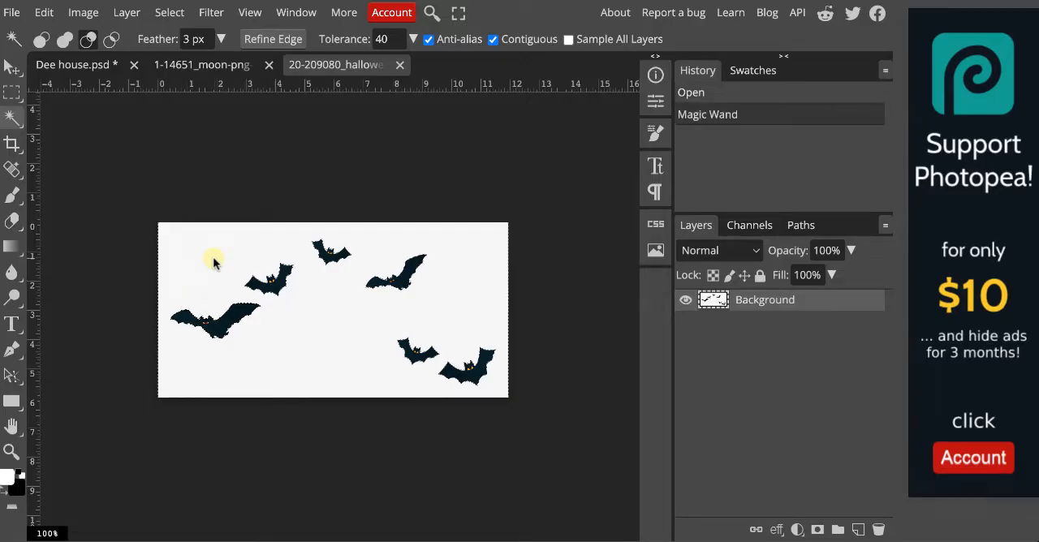
{"action": "key", "text": "Delete"}
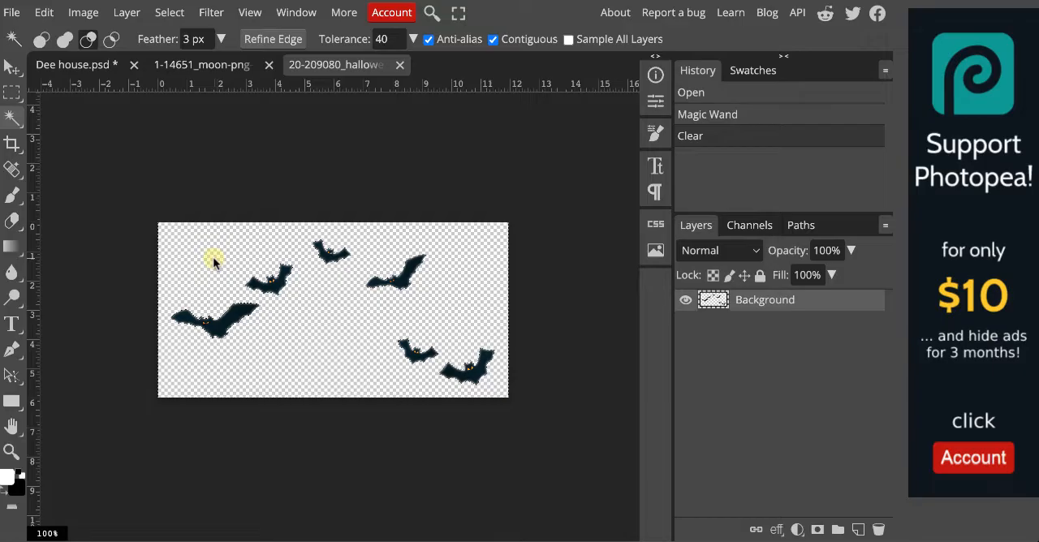
{"action": "key", "text": "ctrl+d"}
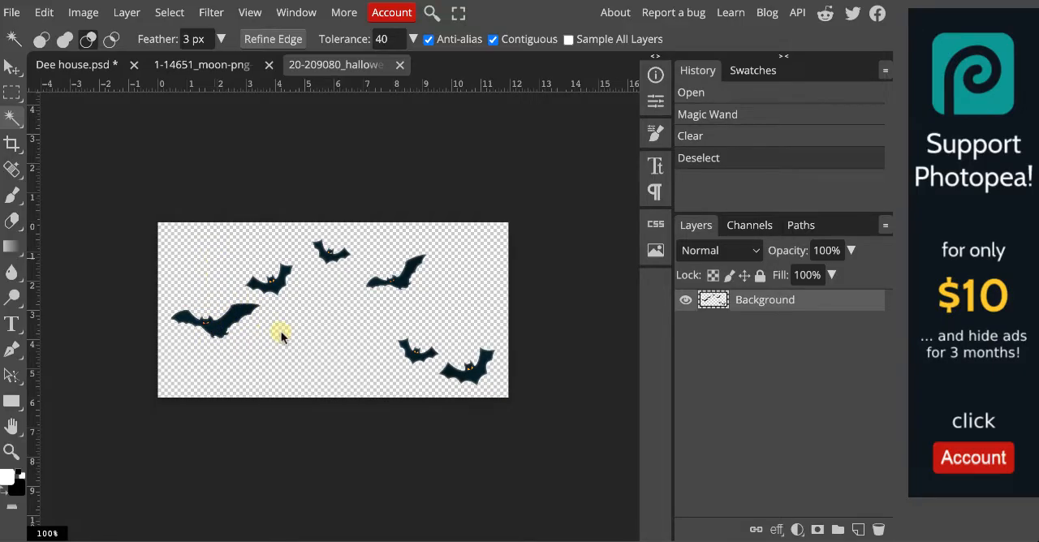
{"action": "left_click", "coordinate": [312, 331]}
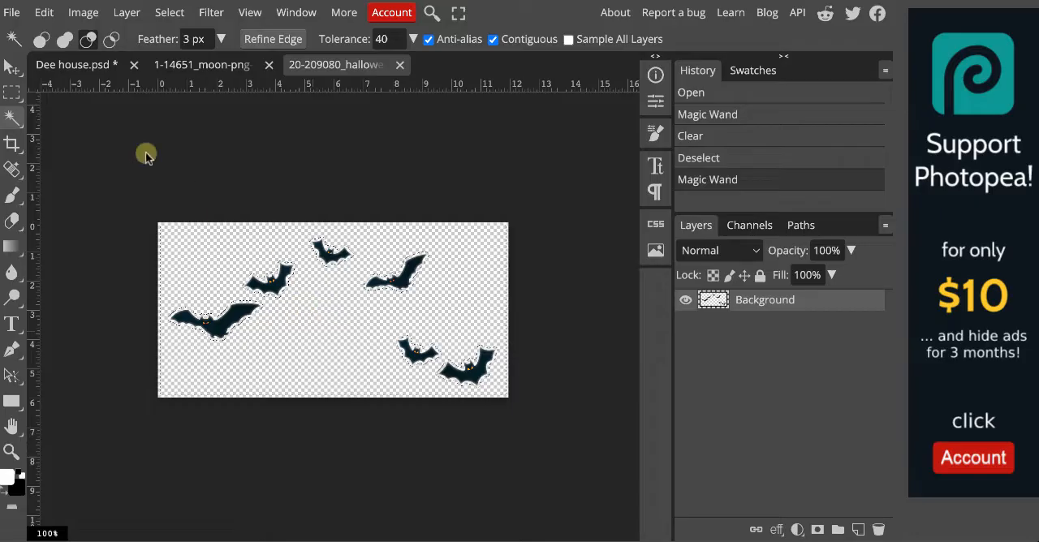
Copy the bats layer into the Dee house document and place it across the moon and the bright sky gap.
{"action": "left_click", "coordinate": [13, 65]}
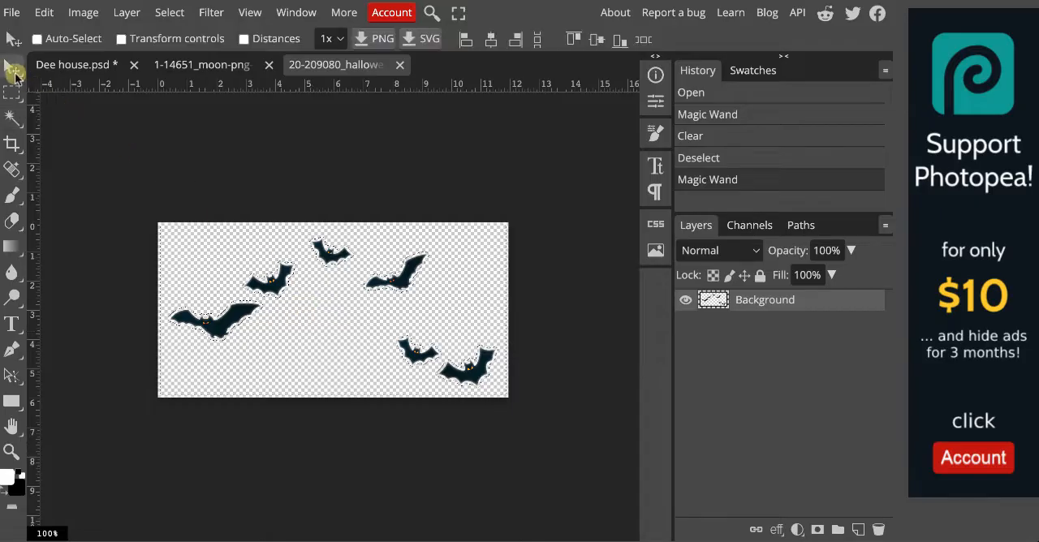
{"action": "left_click", "coordinate": [86, 65]}
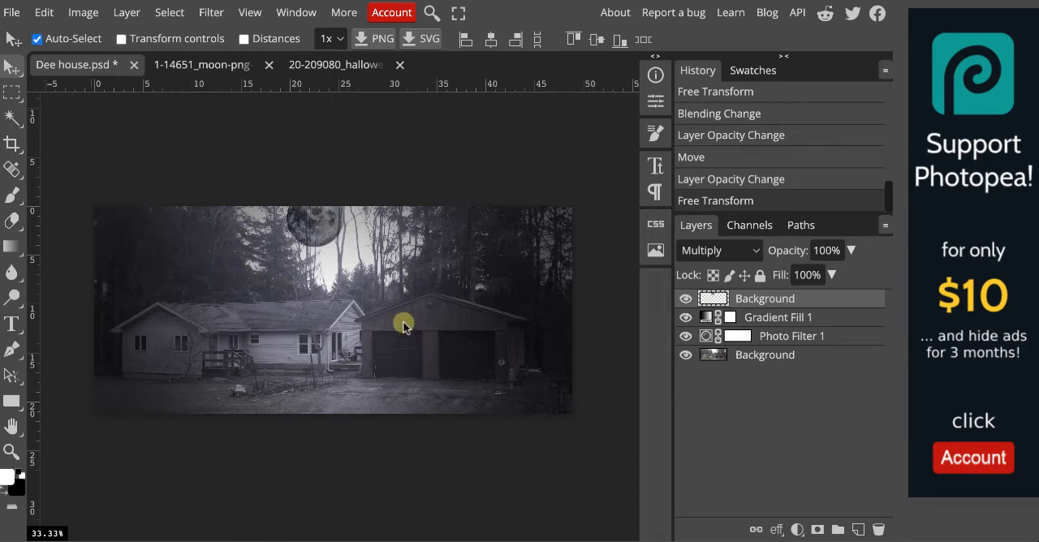
{"action": "key", "text": "ctrl+v"}
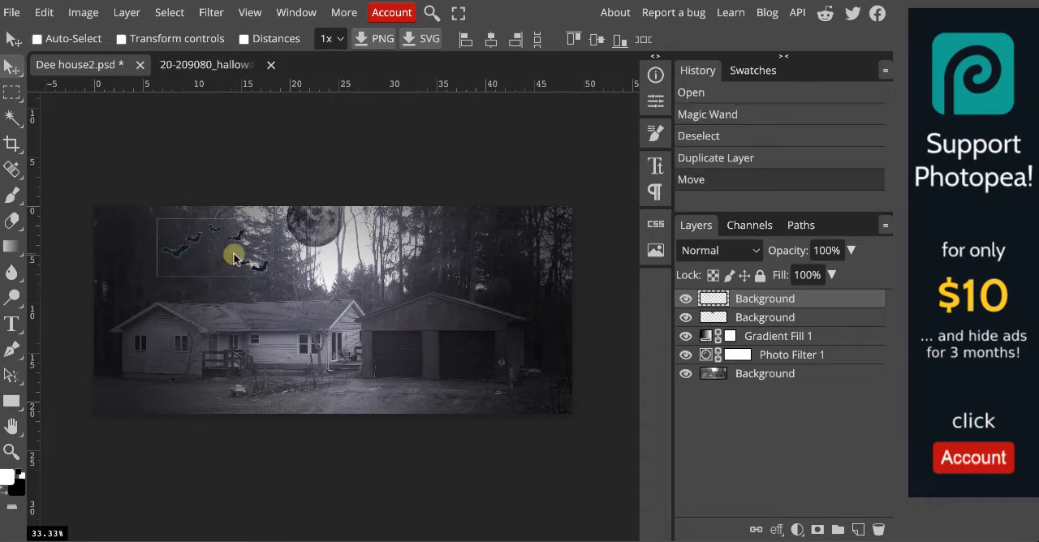
{"action": "left_click_drag", "start_coordinate": [233, 252], "coordinate": [333, 241]}
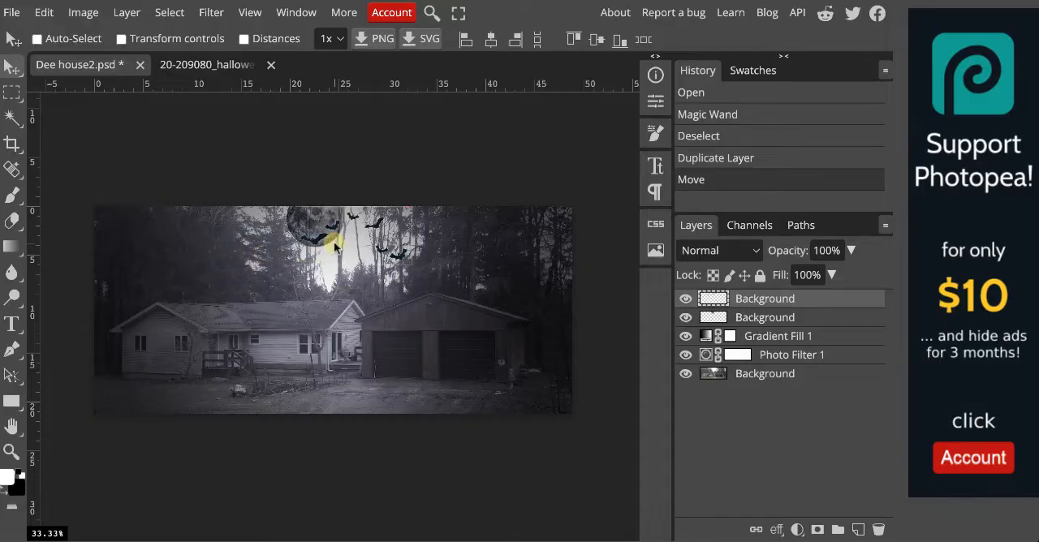
{"action": "left_click_drag", "start_coordinate": [363, 235], "coordinate": [362, 235]}
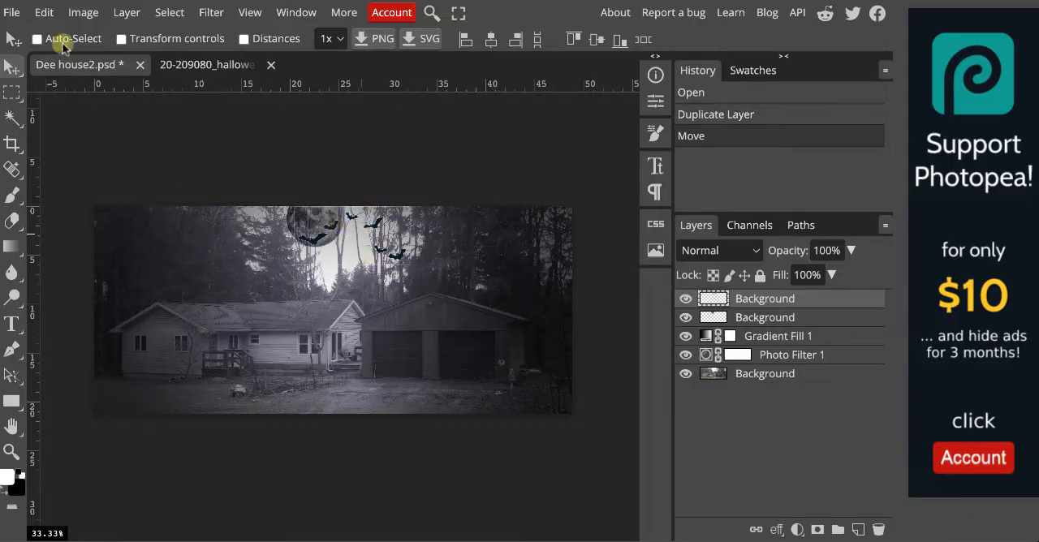
Free-transform the bats layer, rotating it by 4.7°.
{"action": "left_click", "coordinate": [42, 12]}
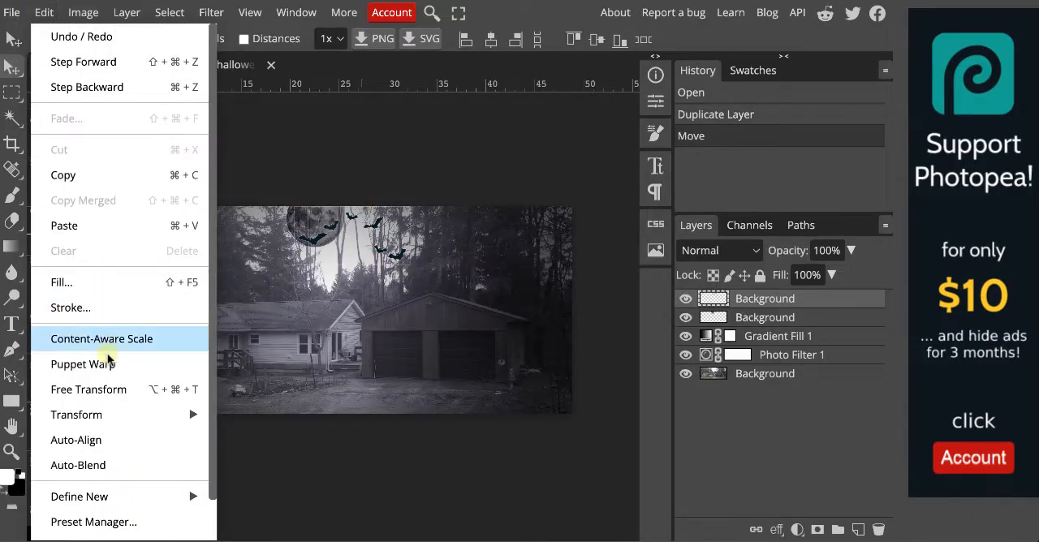
{"action": "left_click", "coordinate": [113, 390]}
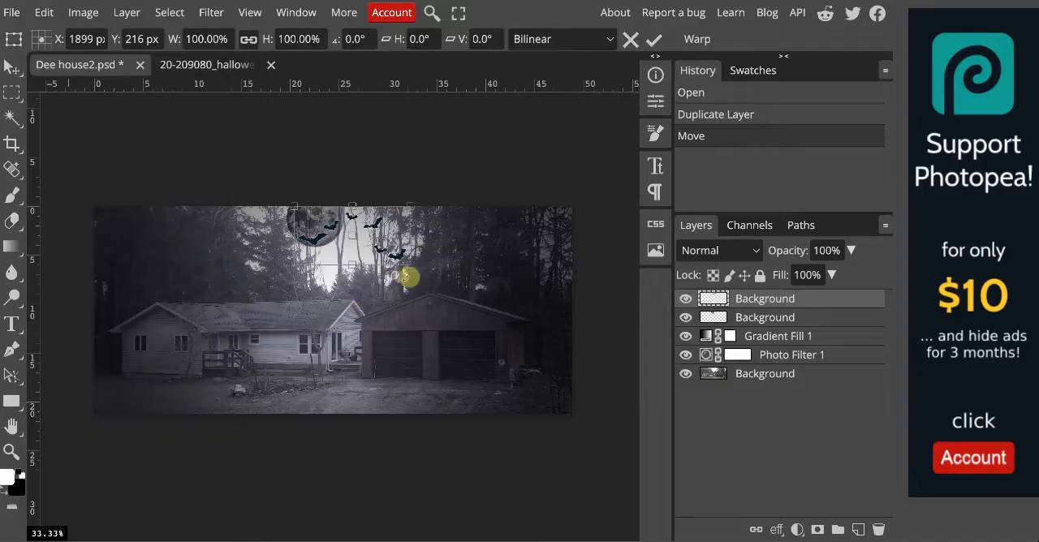
{"action": "left_click_drag", "start_coordinate": [414, 275], "coordinate": [414, 282]}
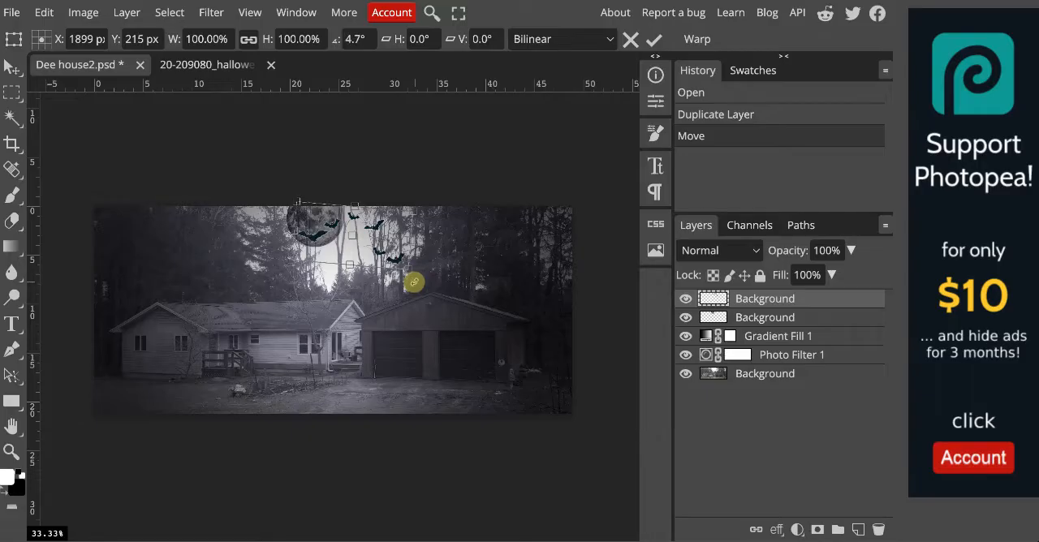
Set the bats layer's blend mode to Multiply and its opacity to 83%.
{"action": "left_click", "coordinate": [755, 251]}
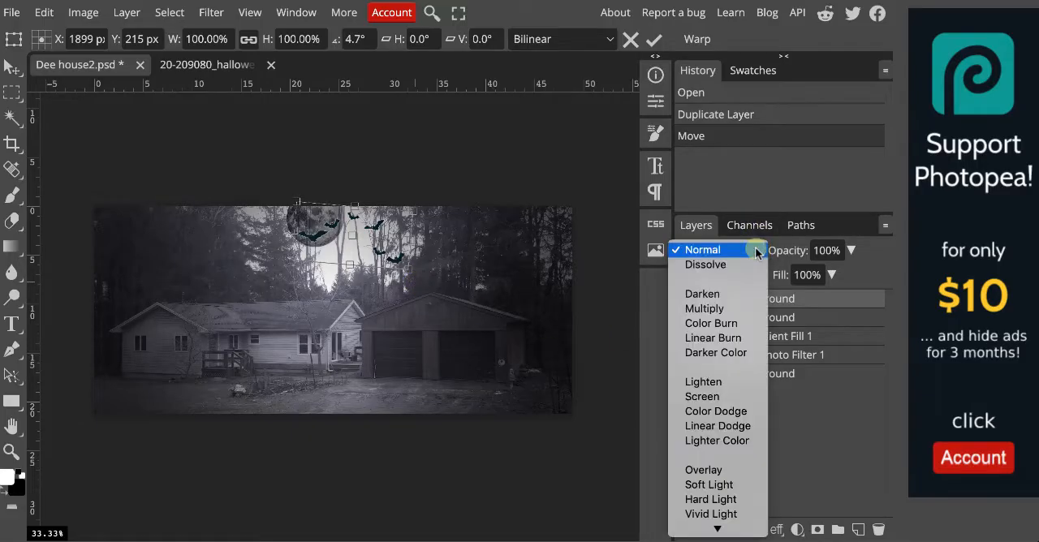
{"action": "left_click", "coordinate": [736, 310]}
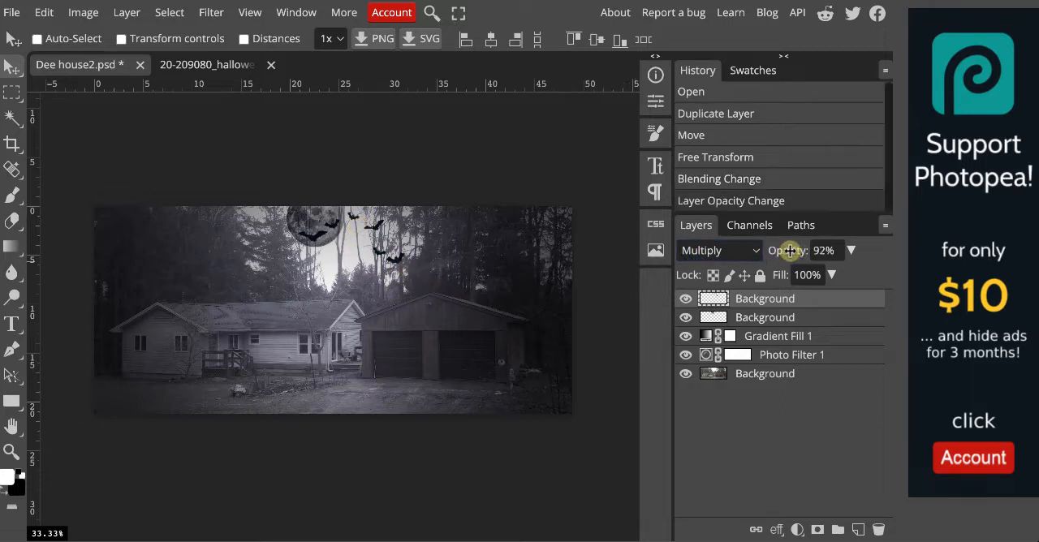
{"action": "left_click_drag", "start_coordinate": [787, 251], "coordinate": [777, 251]}
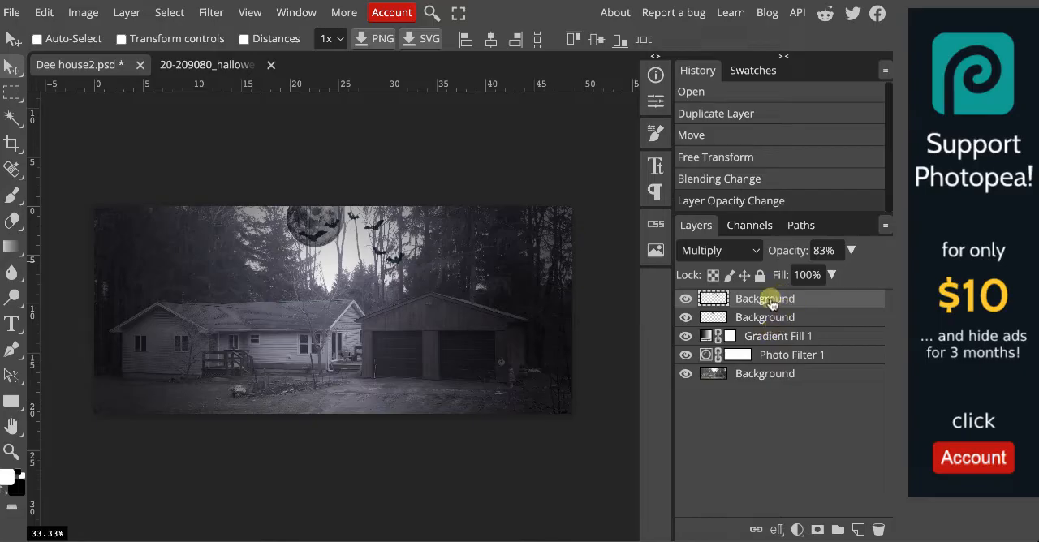
Rename the bats layer to "bats" and the moon layer to "moon".
{"action": "double_click", "coordinate": [765, 298]}
{"action": "type", "text": "bats"}
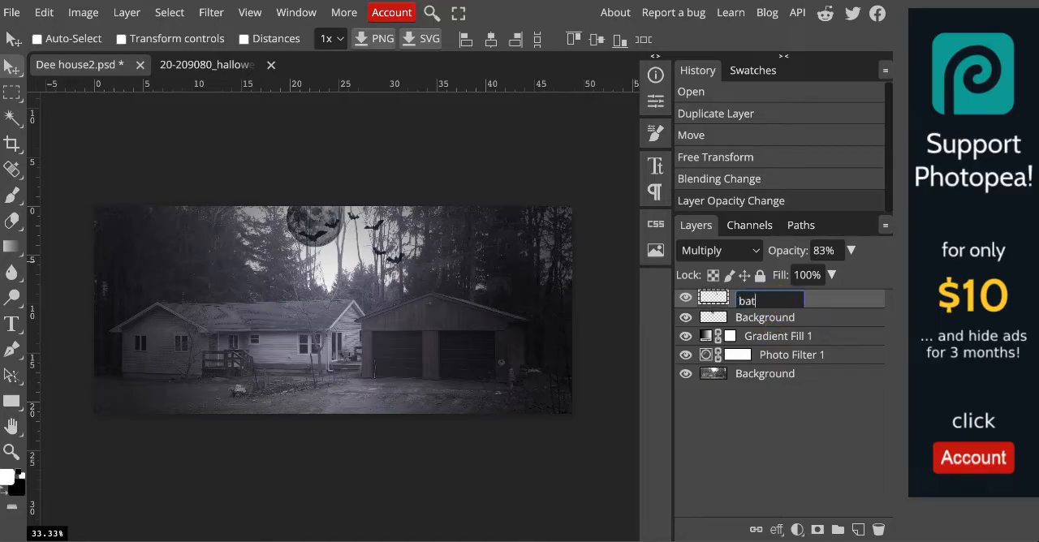
{"action": "left_click", "coordinate": [776, 319]}
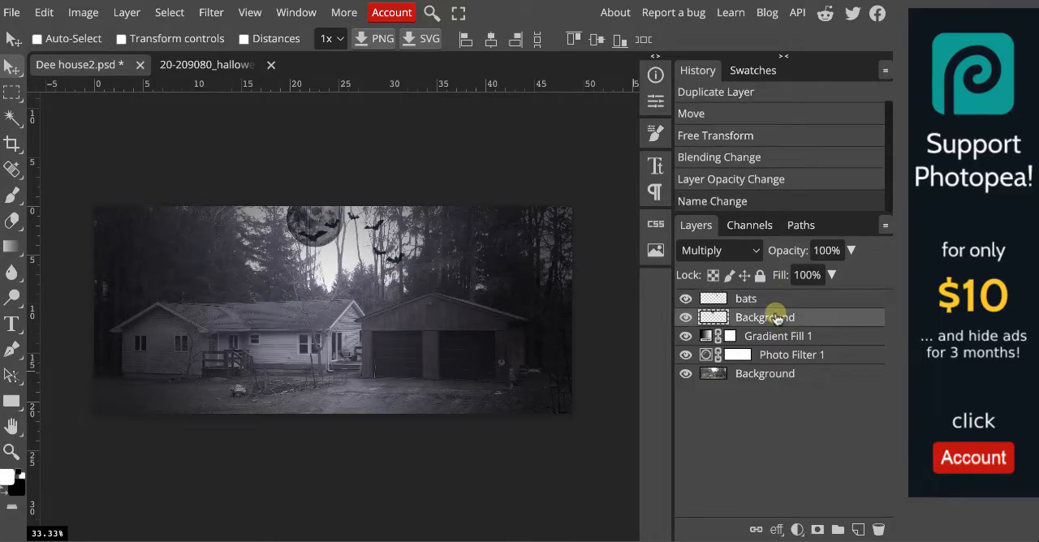
{"action": "key", "text": "o"}
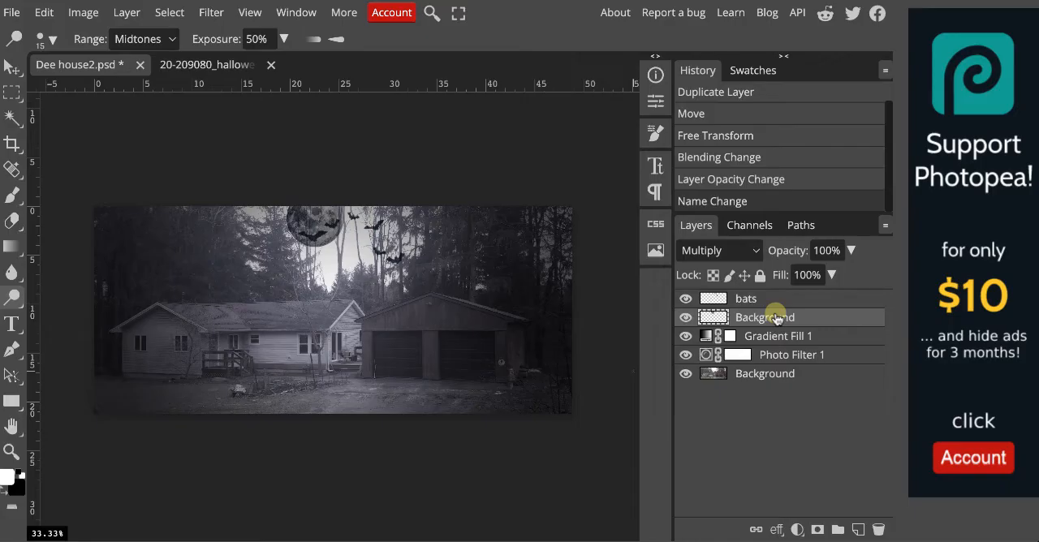
{"action": "double_click", "coordinate": [776, 319]}
{"action": "type", "text": "moon"}
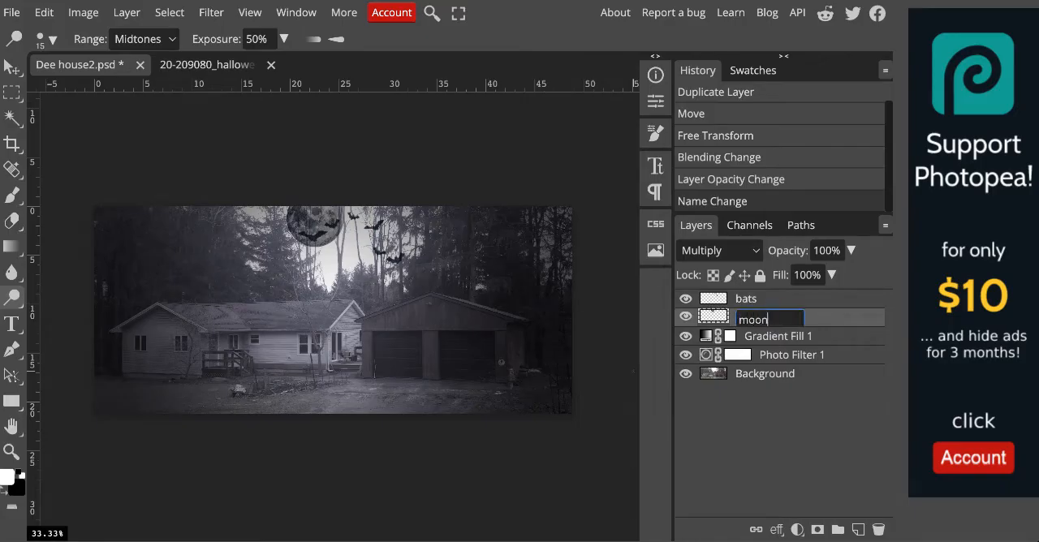
{"action": "key", "text": "Return"}
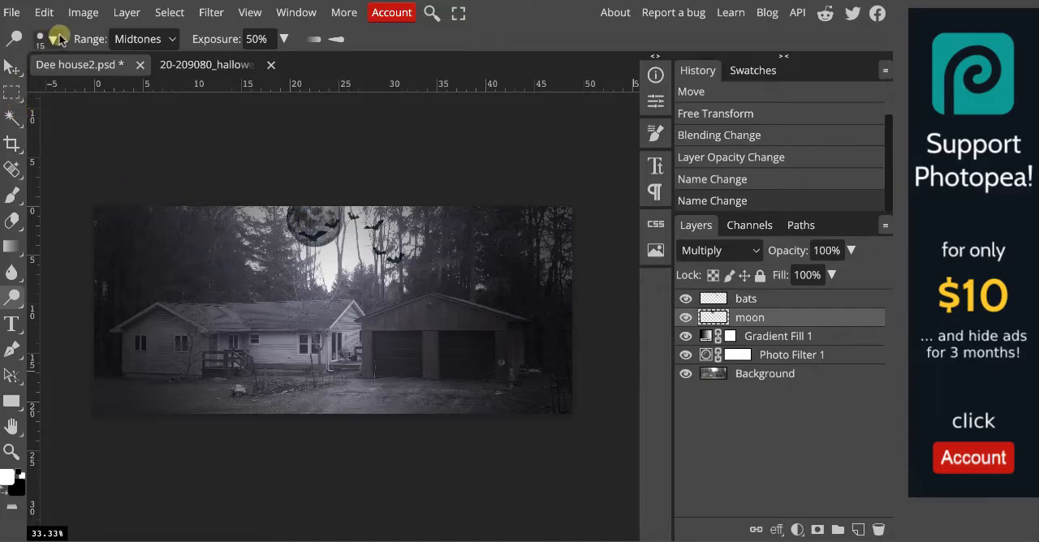
Open the Branch-Download PNG image from the school folder.
{"action": "left_click", "coordinate": [18, 15]}
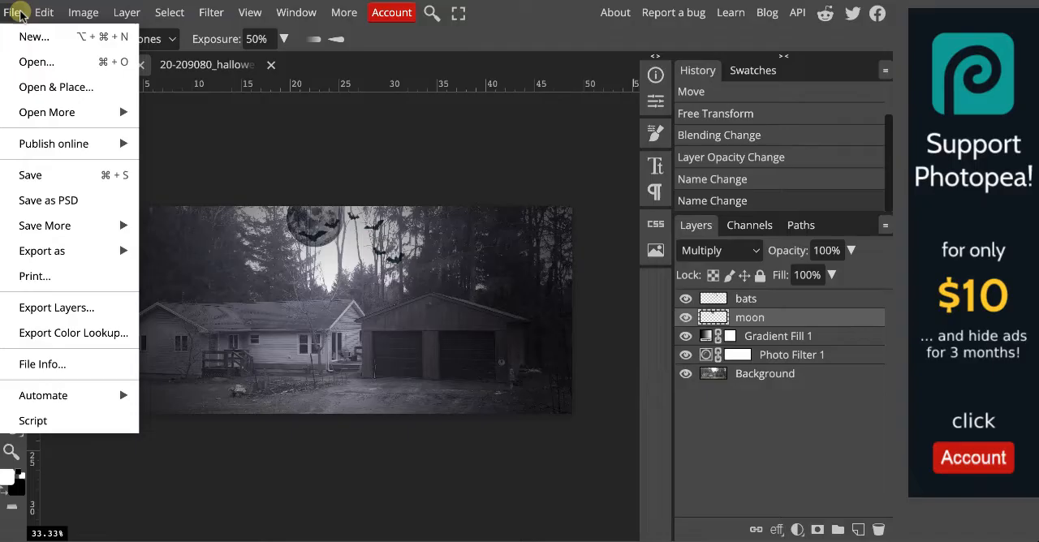
{"action": "left_click", "coordinate": [45, 65]}
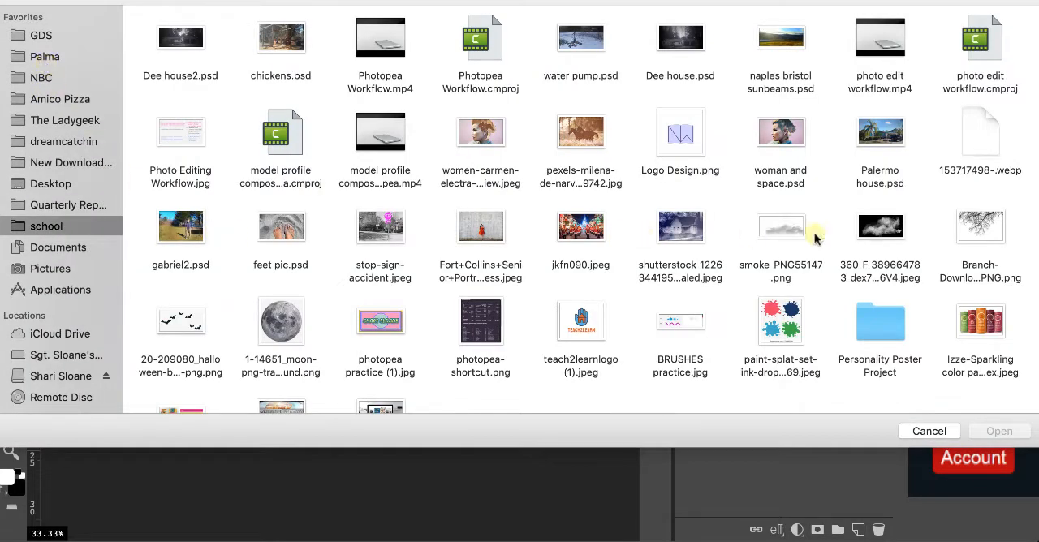
{"action": "left_click", "coordinate": [982, 223]}
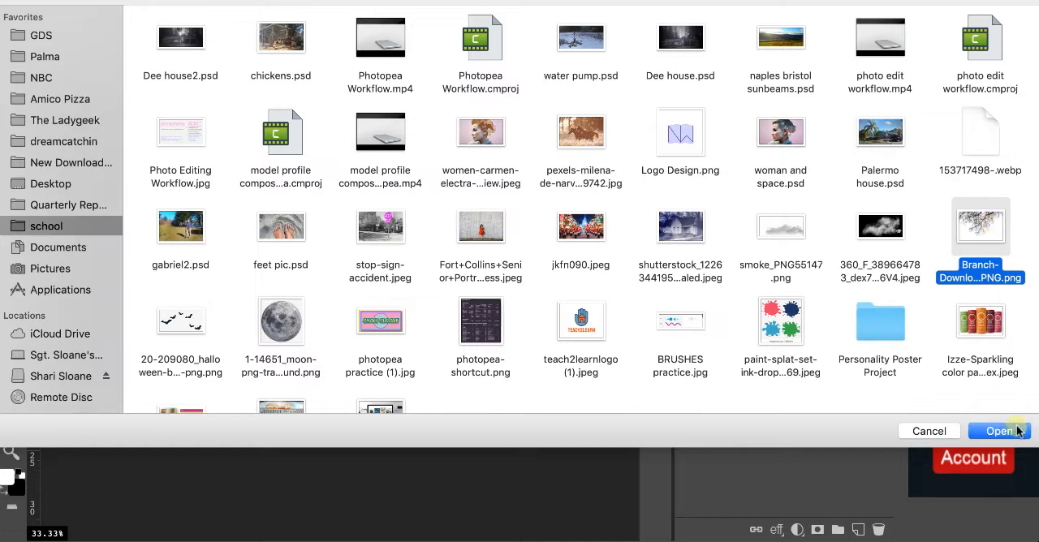
{"action": "left_click", "coordinate": [999, 431]}
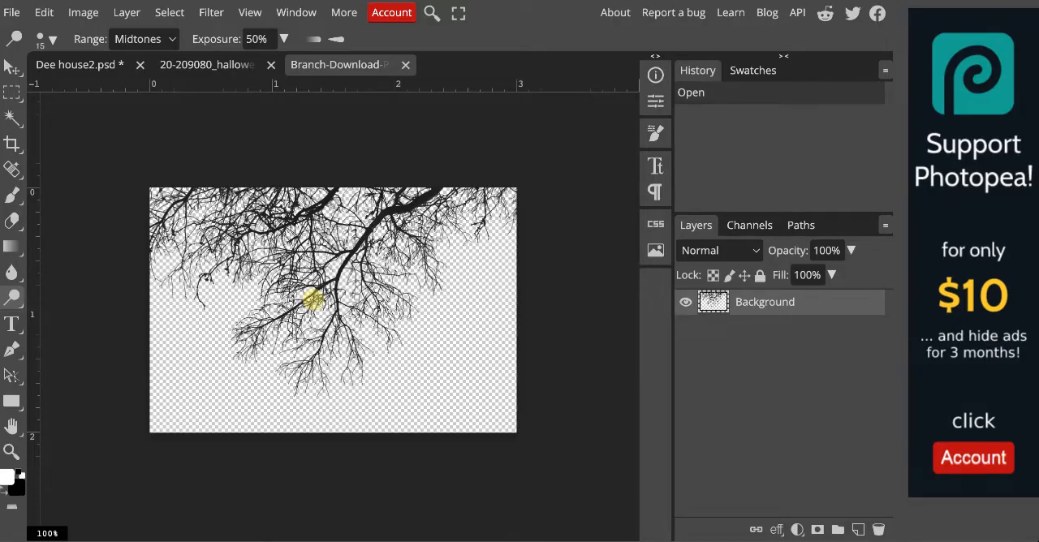
Copy the branch layer into Dee house2.psd and move it over the front of the house near the bare tree.
{"action": "left_click", "coordinate": [57, 69]}
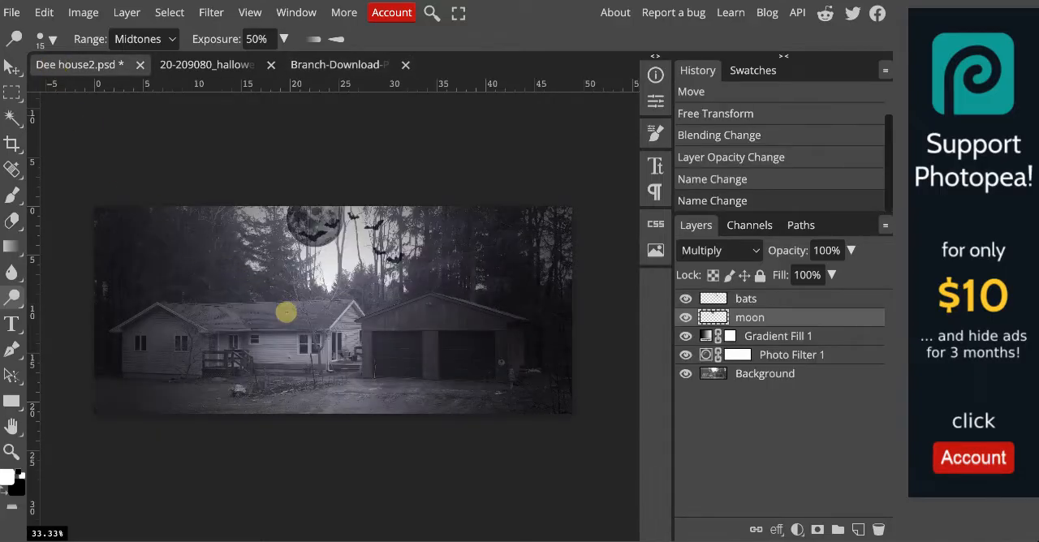
{"action": "left_click_drag", "start_coordinate": [286, 313], "coordinate": [286, 312]}
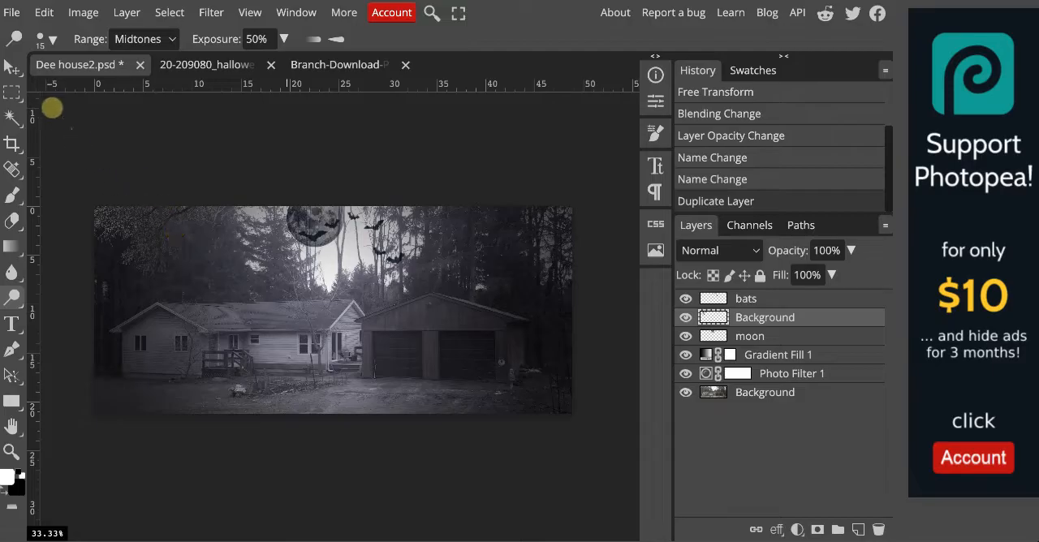
{"action": "left_click", "coordinate": [11, 67]}
{"action": "left_click_drag", "start_coordinate": [159, 230], "coordinate": [286, 342]}
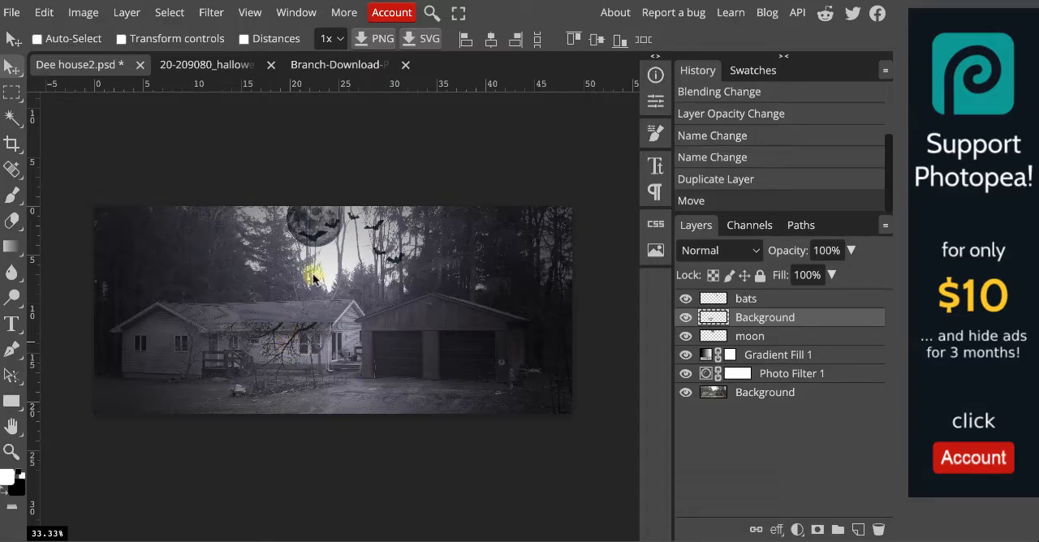
Move the pasted branch layer above the bats layer and rename it "branches".
{"action": "scroll", "coordinate": [315, 280], "scroll_direction": "up", "scroll_amount": 5}
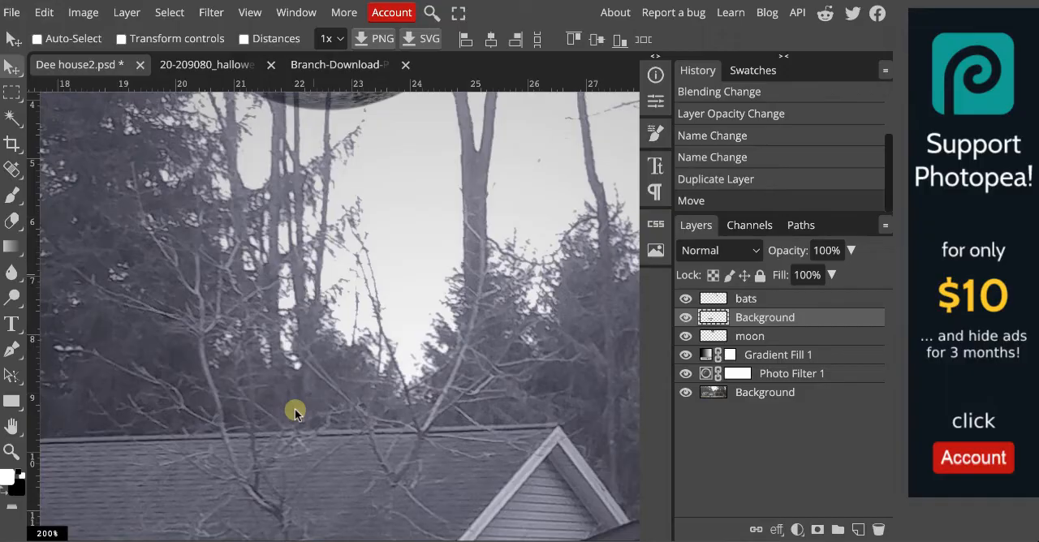
{"action": "key", "text": "space"}
{"action": "left_click_drag", "start_coordinate": [297, 406], "coordinate": [415, 209]}
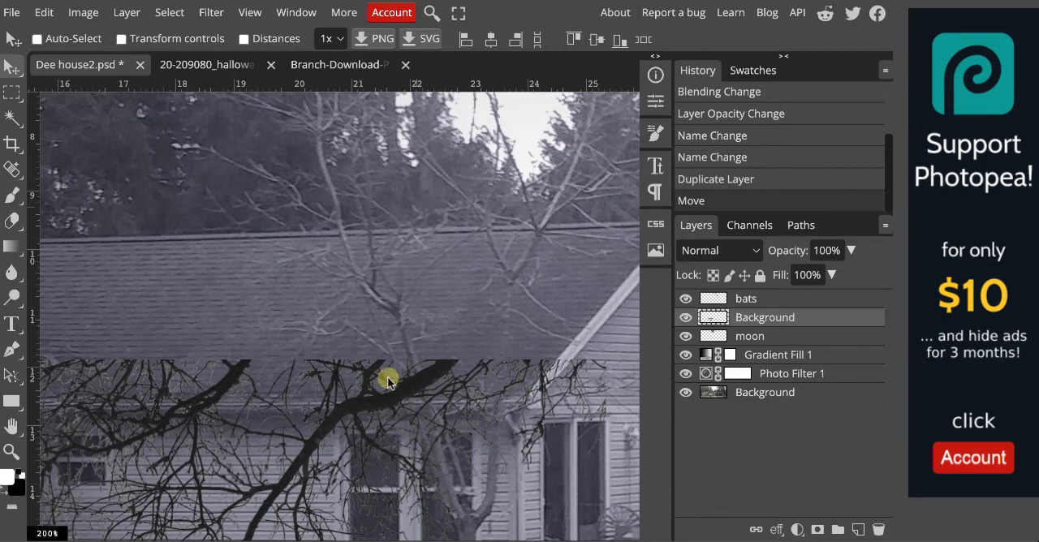
{"action": "scroll", "coordinate": [388, 380], "scroll_direction": "down", "scroll_amount": 4}
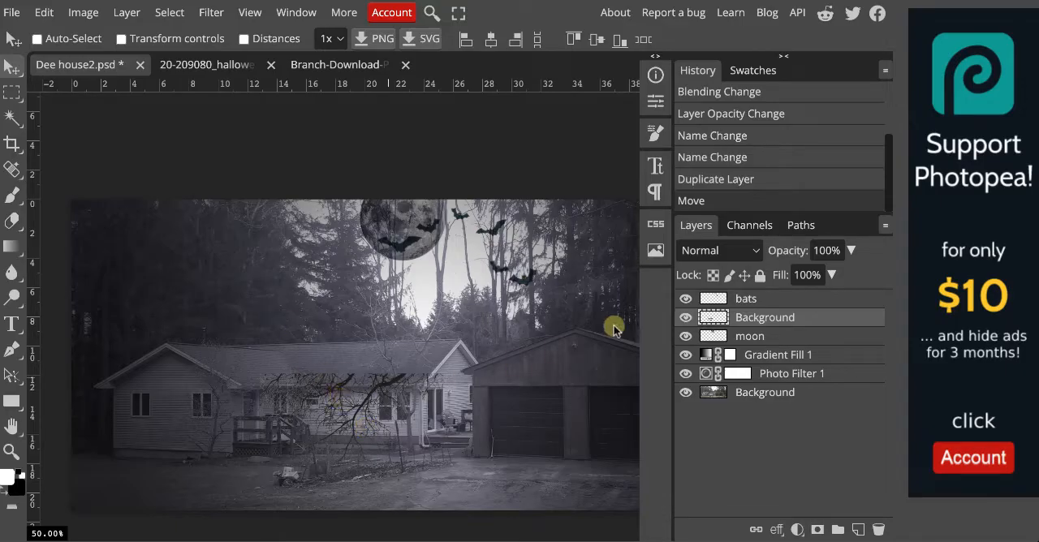
{"action": "left_click_drag", "start_coordinate": [767, 322], "coordinate": [763, 288]}
{"action": "double_click", "coordinate": [765, 300]}
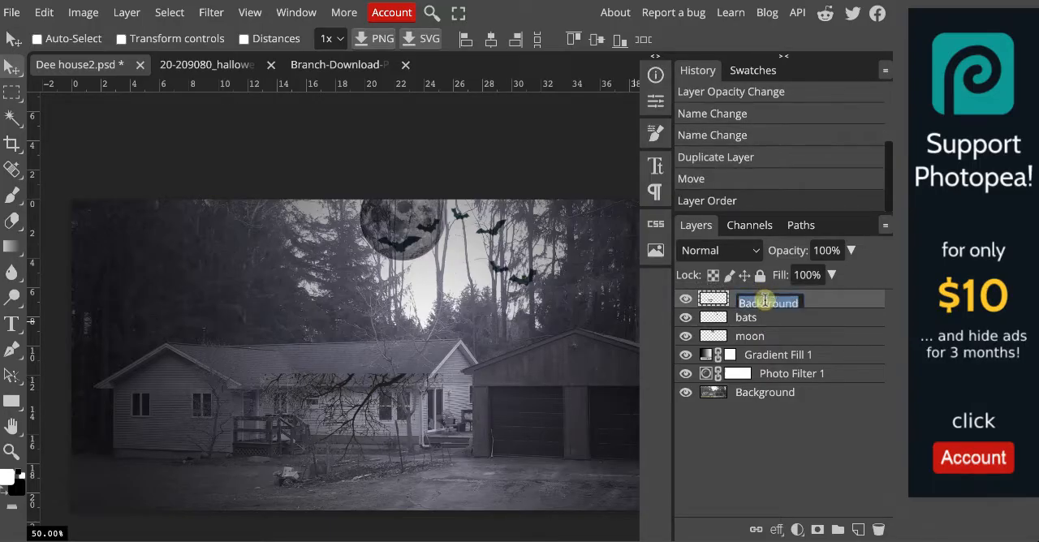
{"action": "type", "text": "b"}
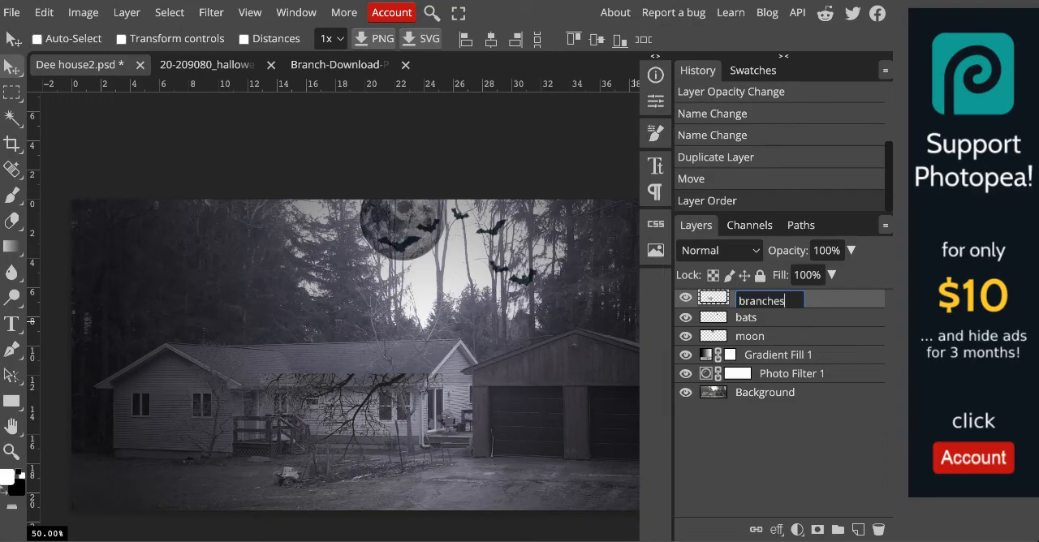
{"action": "type", "text": "ranches"}
{"action": "key", "text": "Return"}
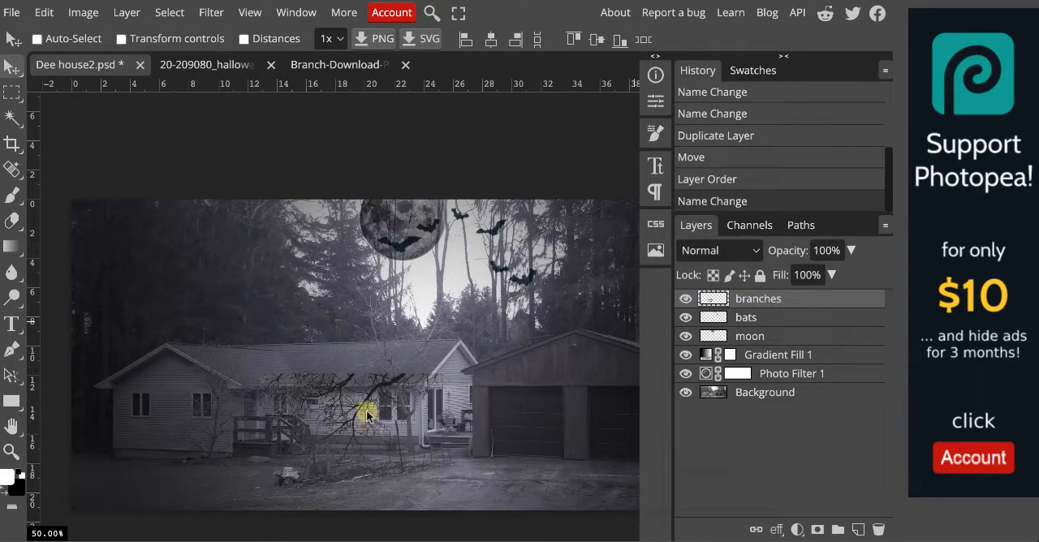
Free-transform the branches layer: rotate it to about -90.3°, scale it to 164.49% and place it along the photo's left edge.
{"action": "left_click", "coordinate": [45, 12]}
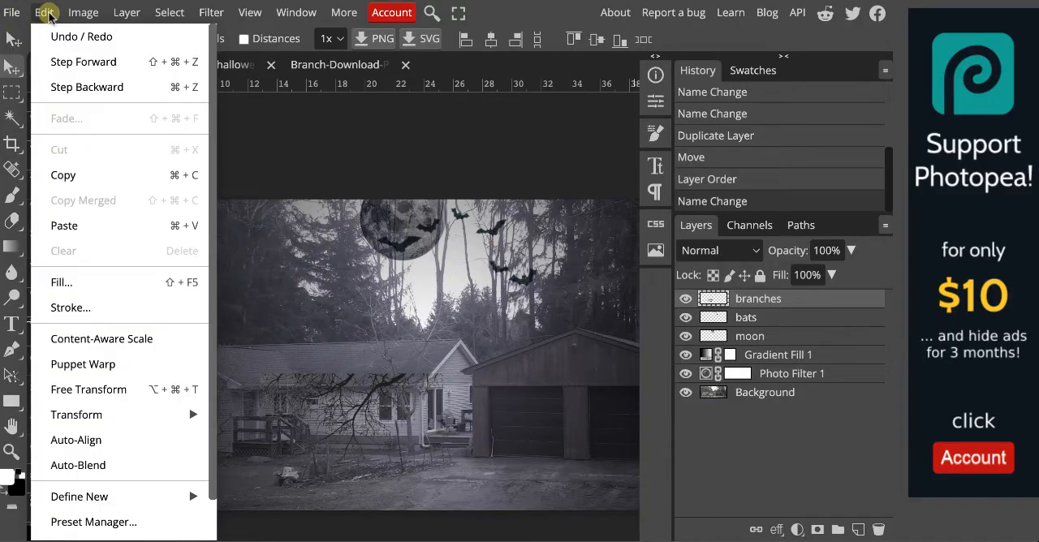
{"action": "left_click", "coordinate": [89, 390]}
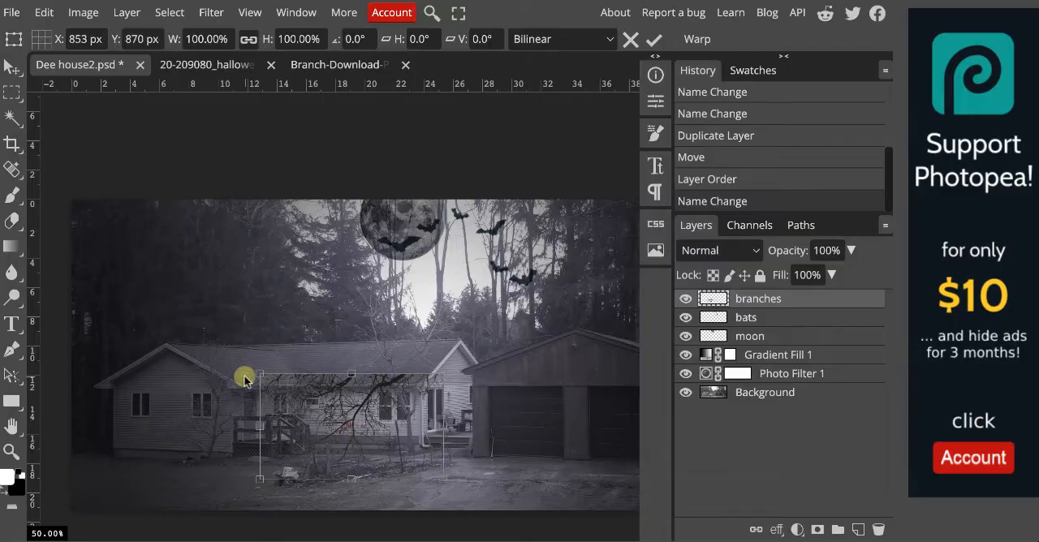
{"action": "left_click_drag", "start_coordinate": [354, 433], "coordinate": [355, 434]}
{"action": "left_click_drag", "start_coordinate": [409, 395], "coordinate": [265, 340]}
{"action": "left_click_drag", "start_coordinate": [305, 433], "coordinate": [132, 431]}
{"action": "left_click_drag", "start_coordinate": [174, 309], "coordinate": [286, 207]}
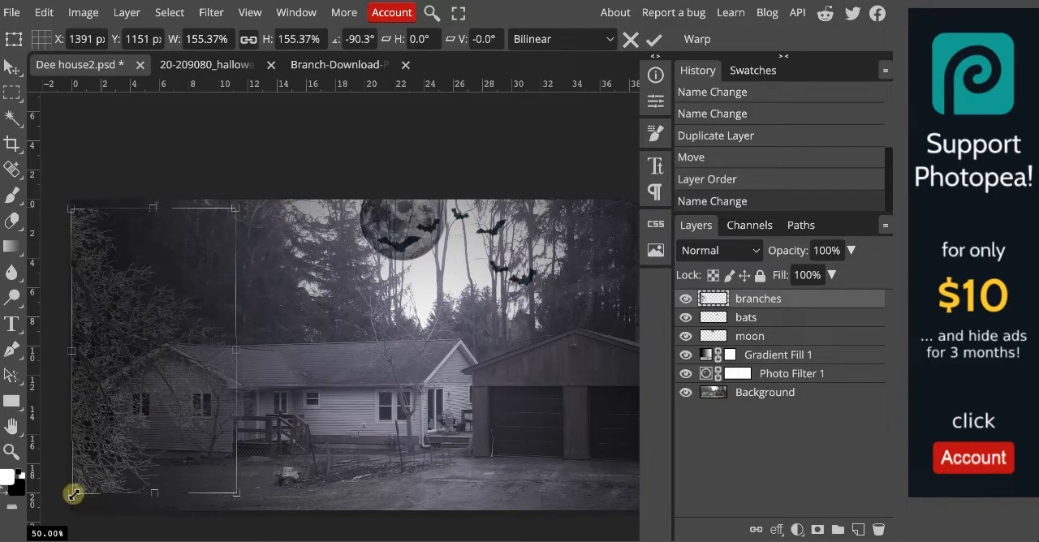
{"action": "left_click_drag", "start_coordinate": [69, 495], "coordinate": [60, 513]}
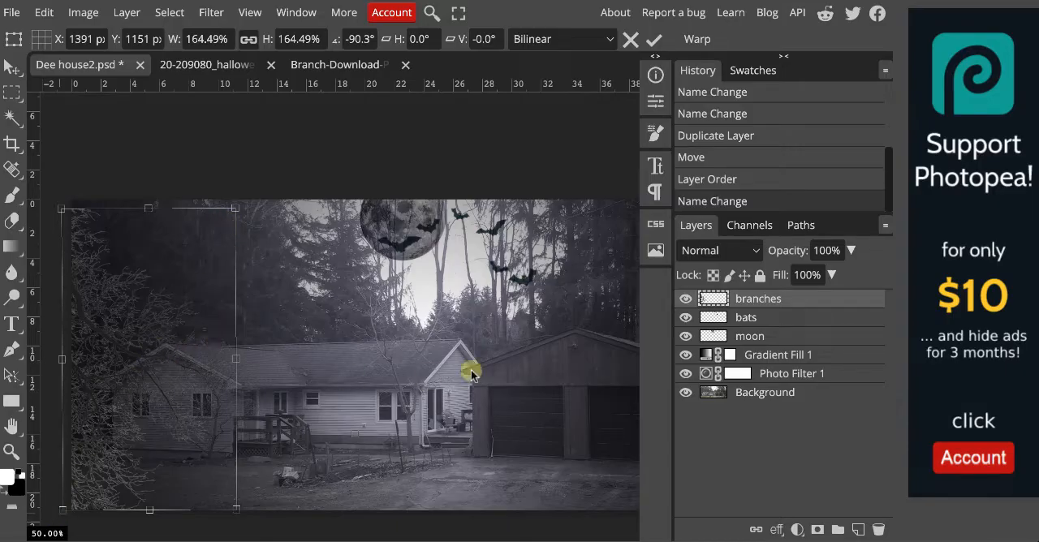
Set the branches layer's blend mode to Multiply and its opacity to 79%.
{"action": "left_click", "coordinate": [745, 250]}
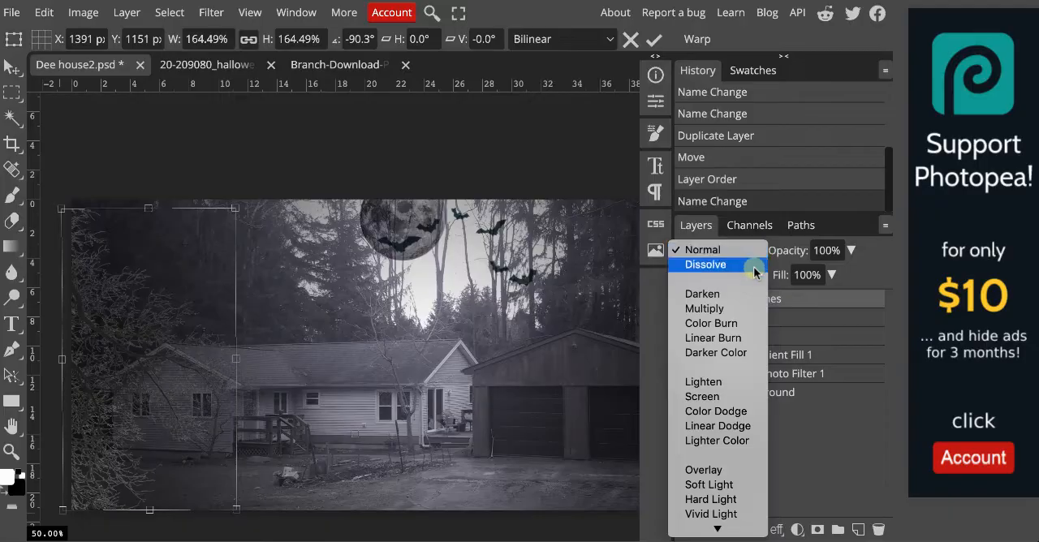
{"action": "left_click", "coordinate": [739, 308]}
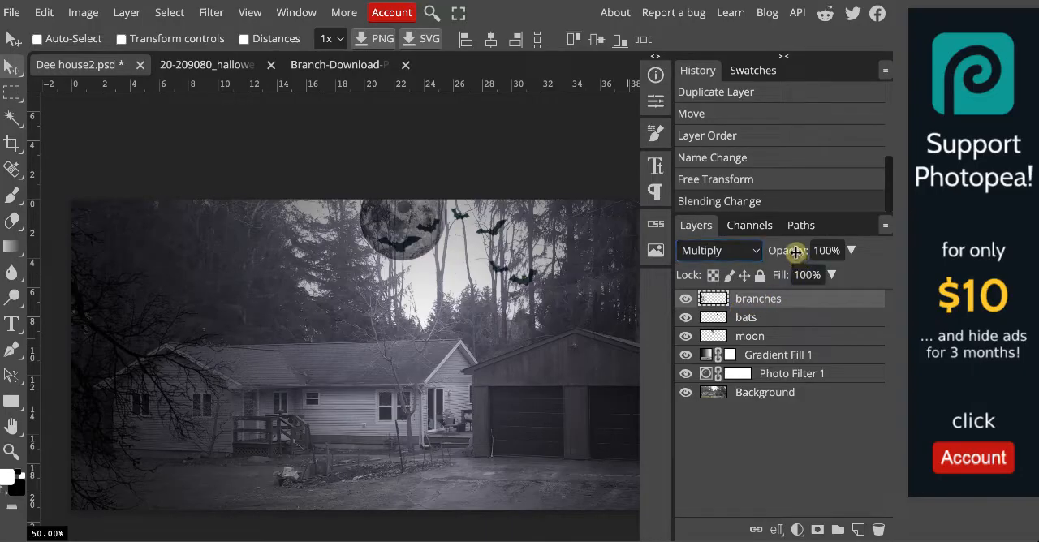
{"action": "left_click_drag", "start_coordinate": [796, 251], "coordinate": [776, 254]}
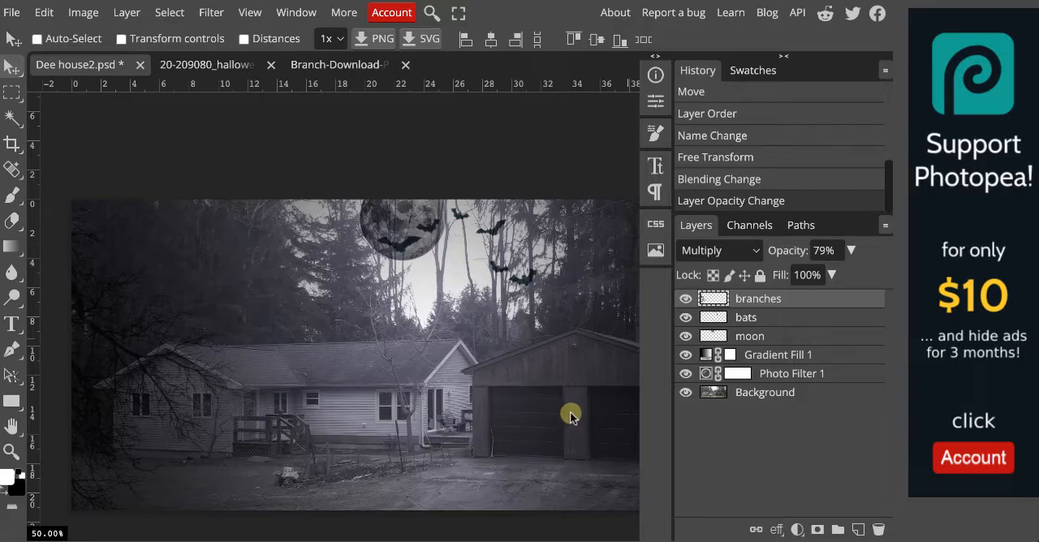
Add a second branch copy as a new layer, rotate it to 89.4°, scale it to 157.29% and place it over the garage.
{"action": "key", "text": "ctrl+j"}
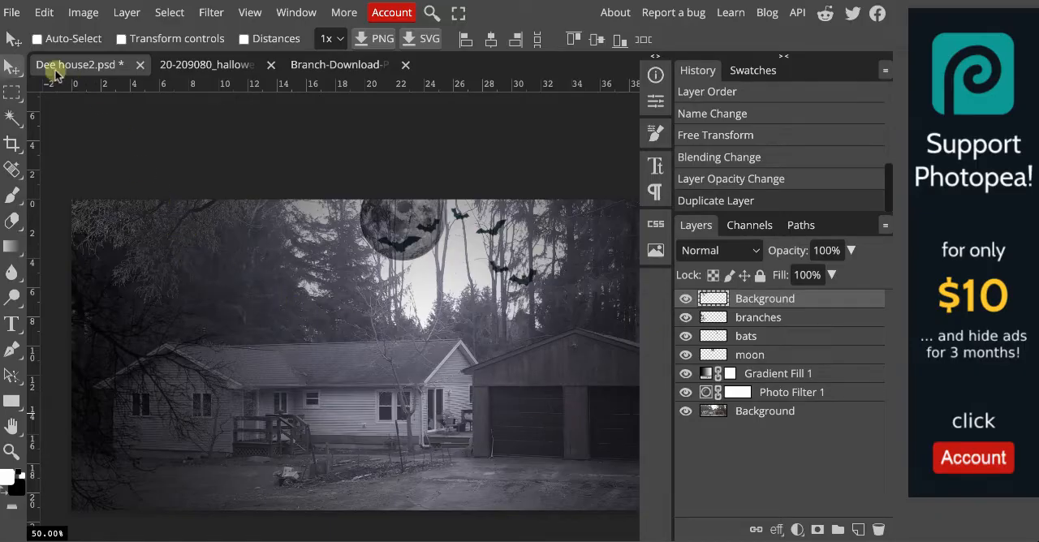
{"action": "left_click", "coordinate": [44, 12]}
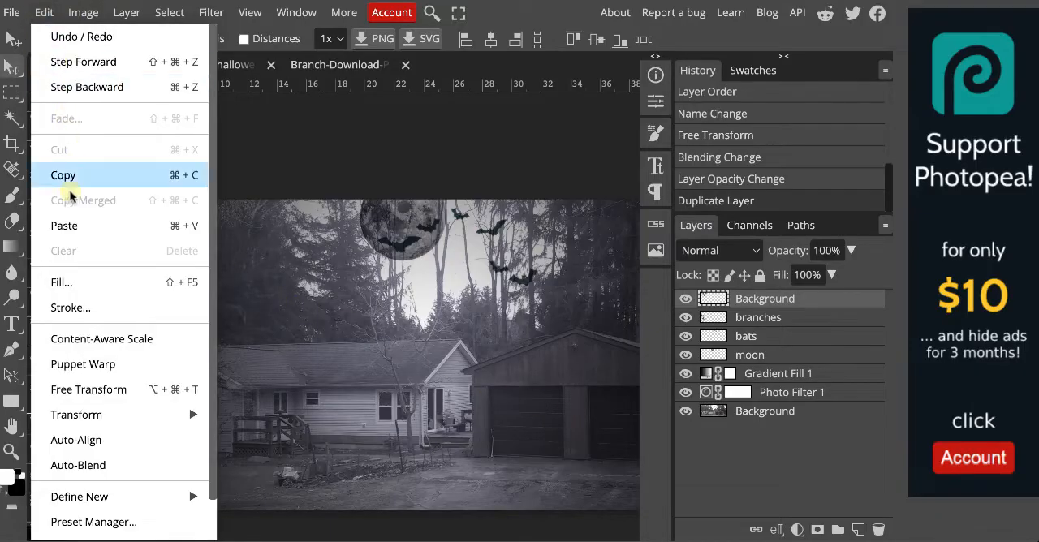
{"action": "left_click", "coordinate": [86, 389]}
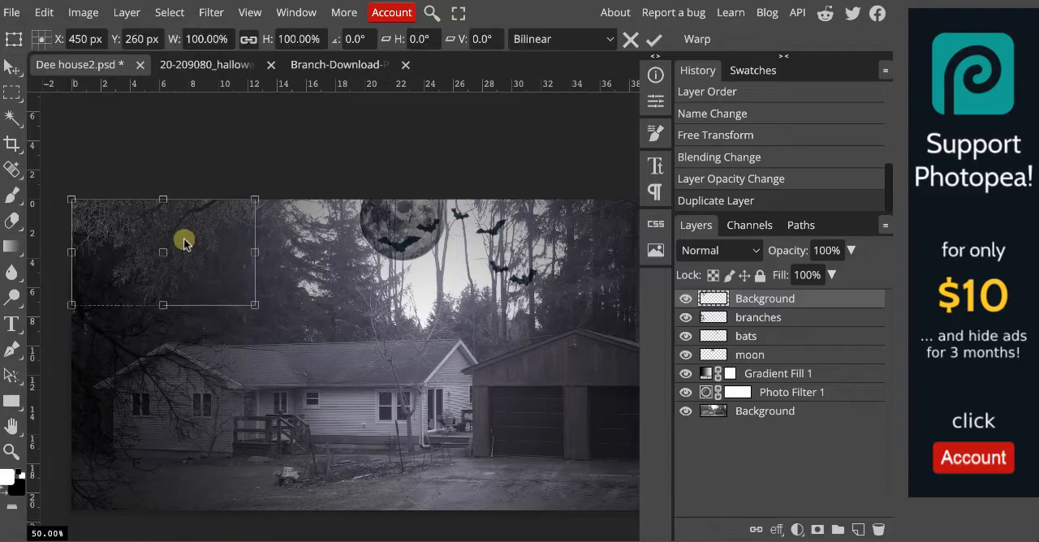
{"action": "left_click_drag", "start_coordinate": [290, 275], "coordinate": [526, 336]}
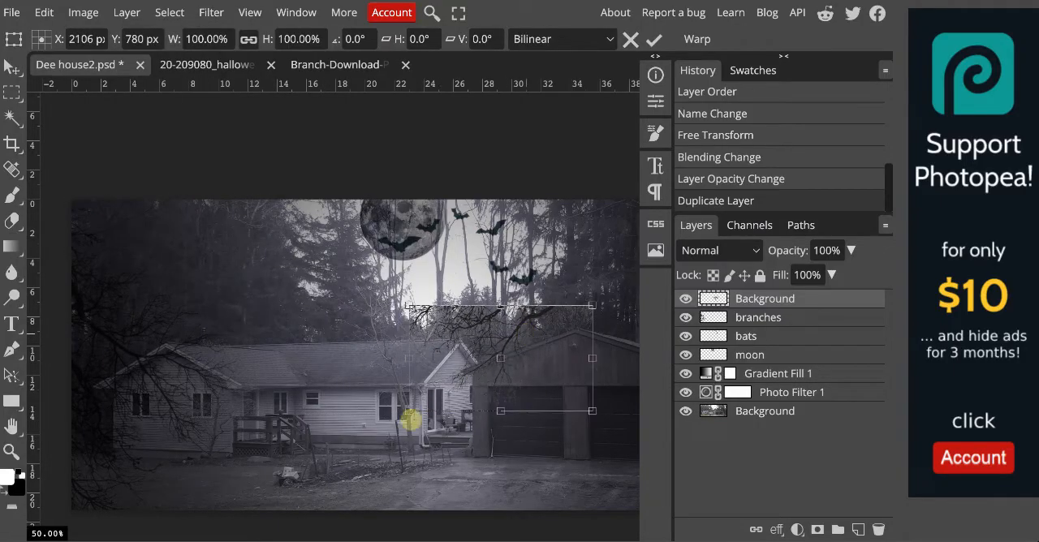
{"action": "left_click_drag", "start_coordinate": [412, 419], "coordinate": [426, 250]}
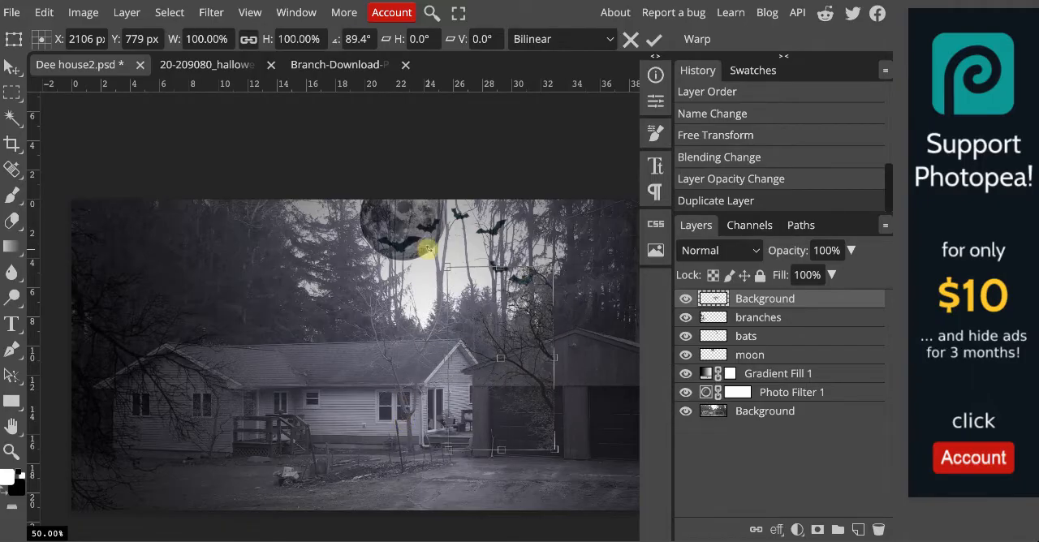
{"action": "left_click_drag", "start_coordinate": [532, 397], "coordinate": [617, 421]}
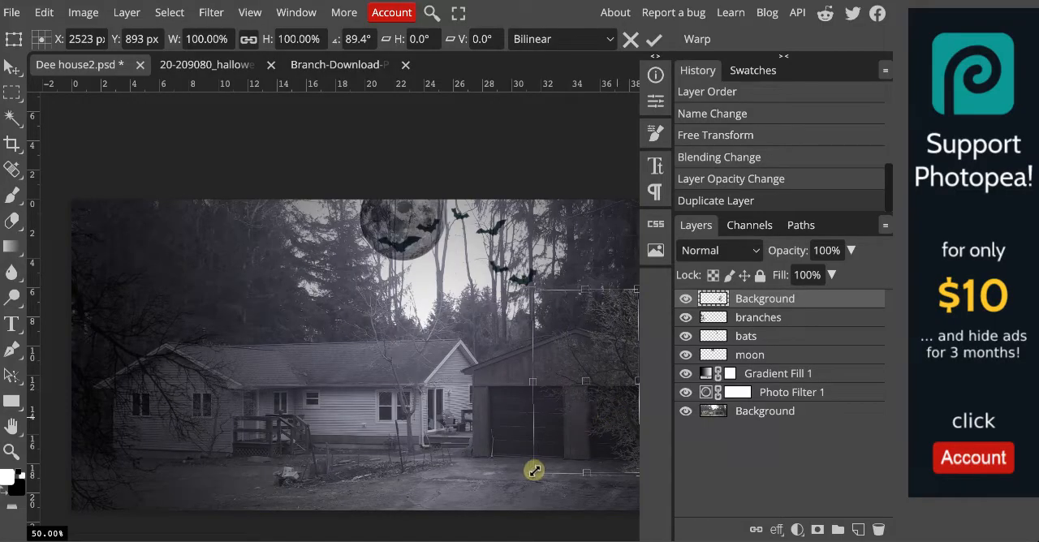
{"action": "left_click_drag", "start_coordinate": [533, 472], "coordinate": [486, 498]}
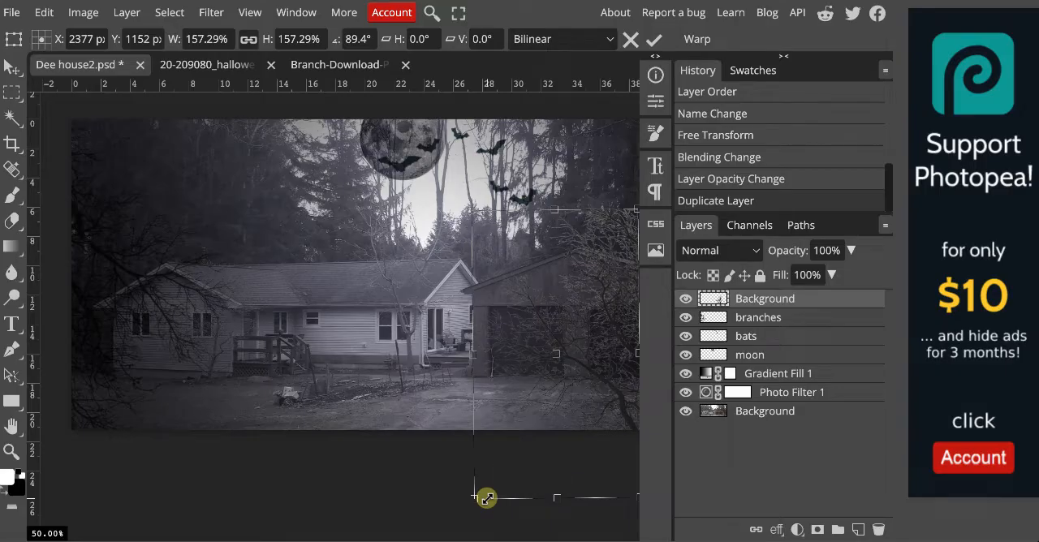
Set the second branch layer's blend mode to Multiply and its opacity to 86%.
{"action": "left_click", "coordinate": [749, 250]}
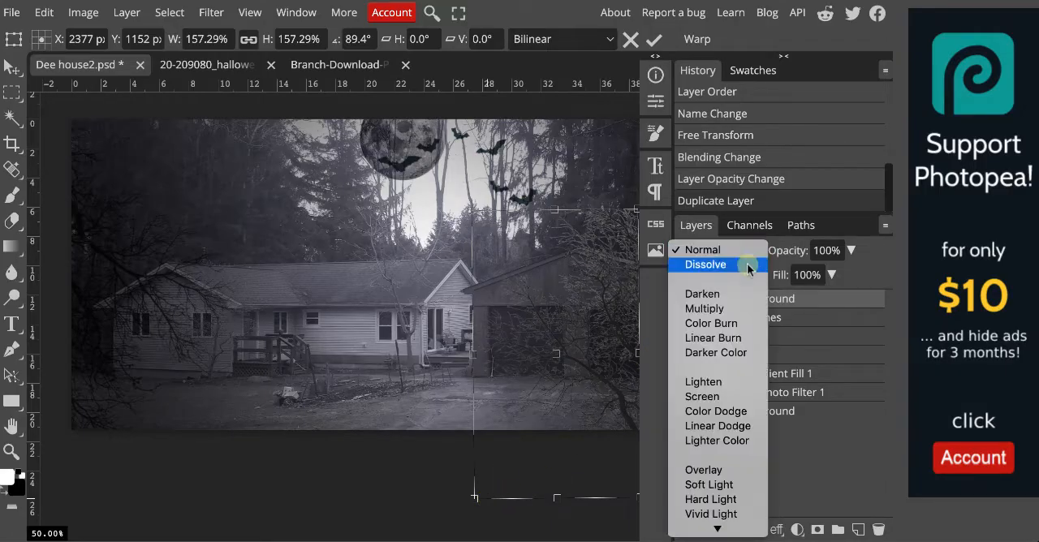
{"action": "left_click", "coordinate": [726, 309]}
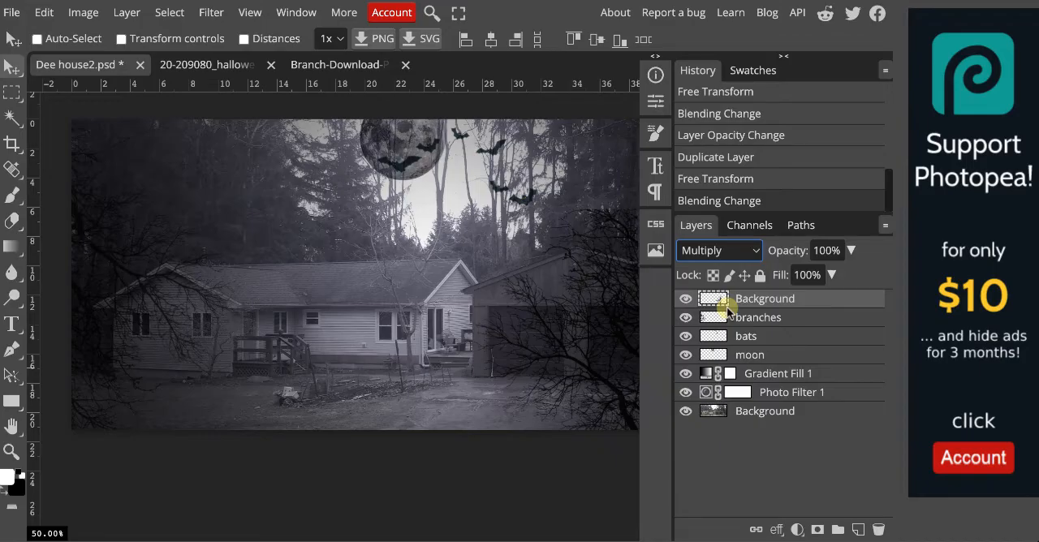
{"action": "left_click", "coordinate": [794, 251]}
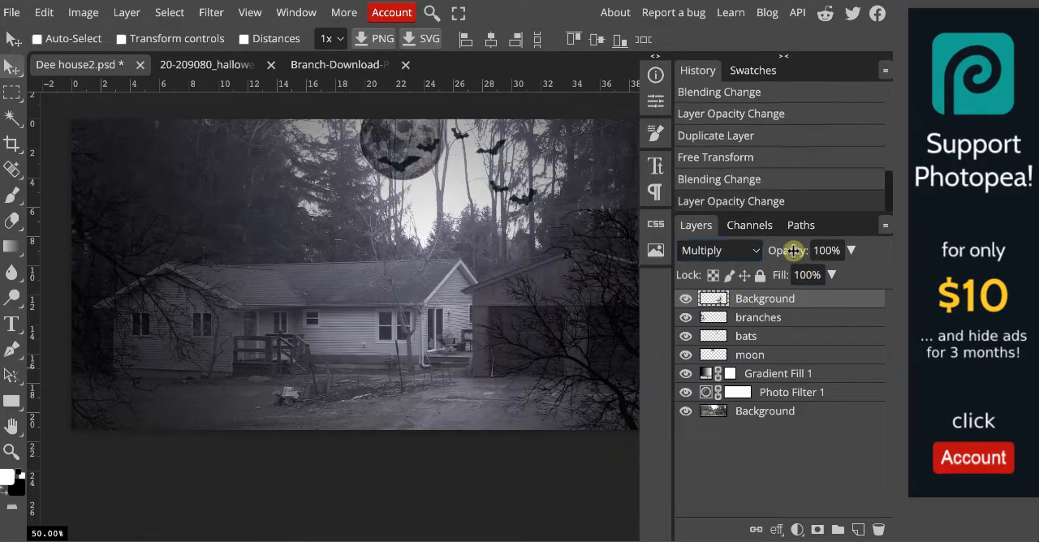
{"action": "left_click_drag", "start_coordinate": [794, 251], "coordinate": [782, 251]}
{"action": "scroll", "coordinate": [574, 491], "scroll_direction": "down", "scroll_amount": 3}
{"action": "scroll", "coordinate": [573, 492], "scroll_direction": "up", "scroll_amount": 1}
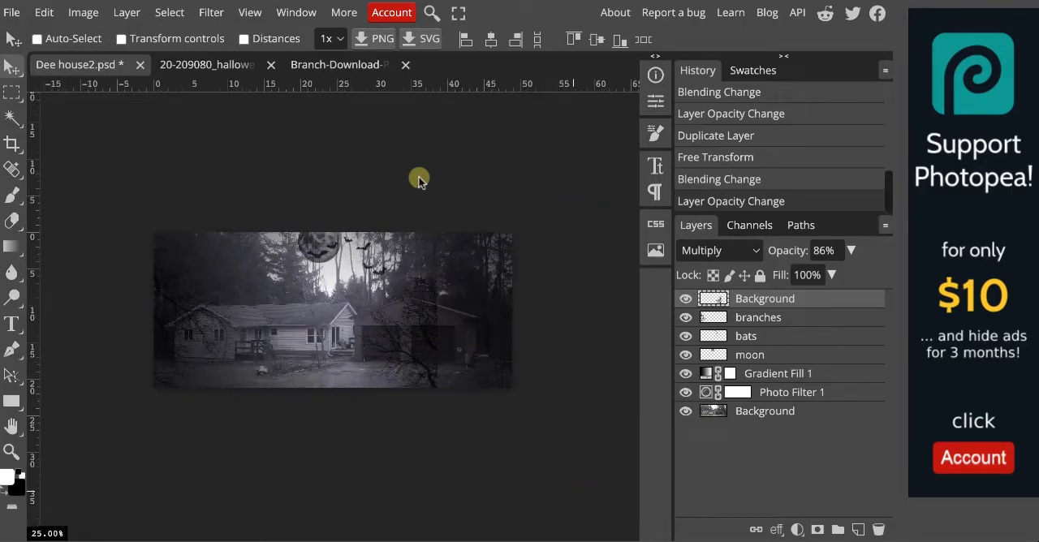
Open the smoke_PNG55147.png image from the school folder.
{"action": "left_click", "coordinate": [12, 17]}
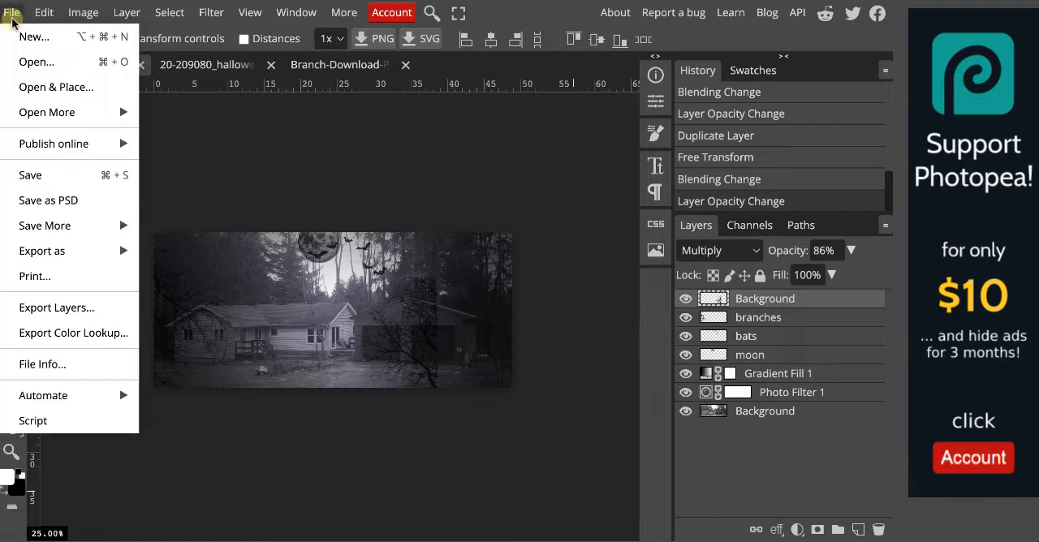
{"action": "left_click", "coordinate": [50, 66]}
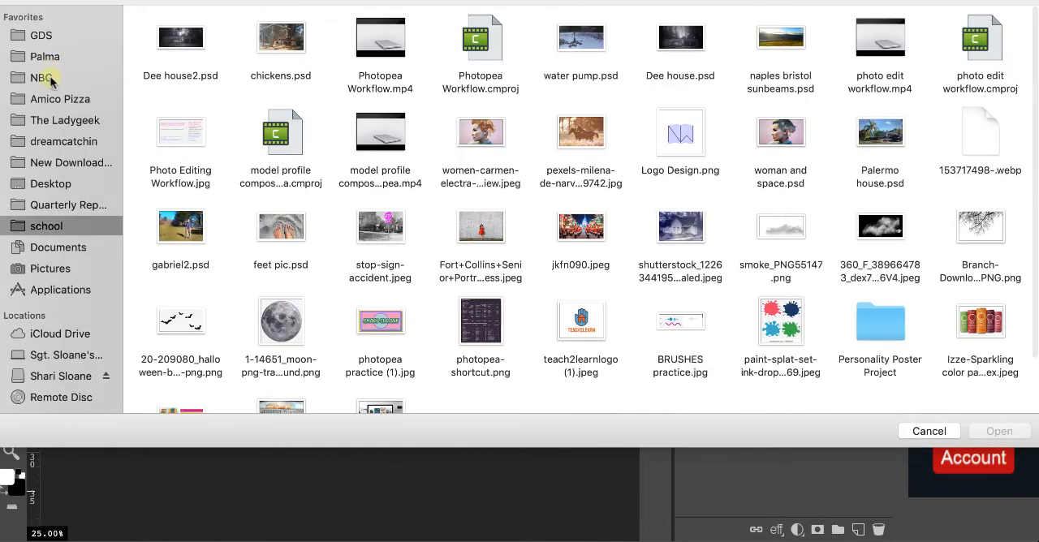
{"action": "left_click", "coordinate": [776, 228]}
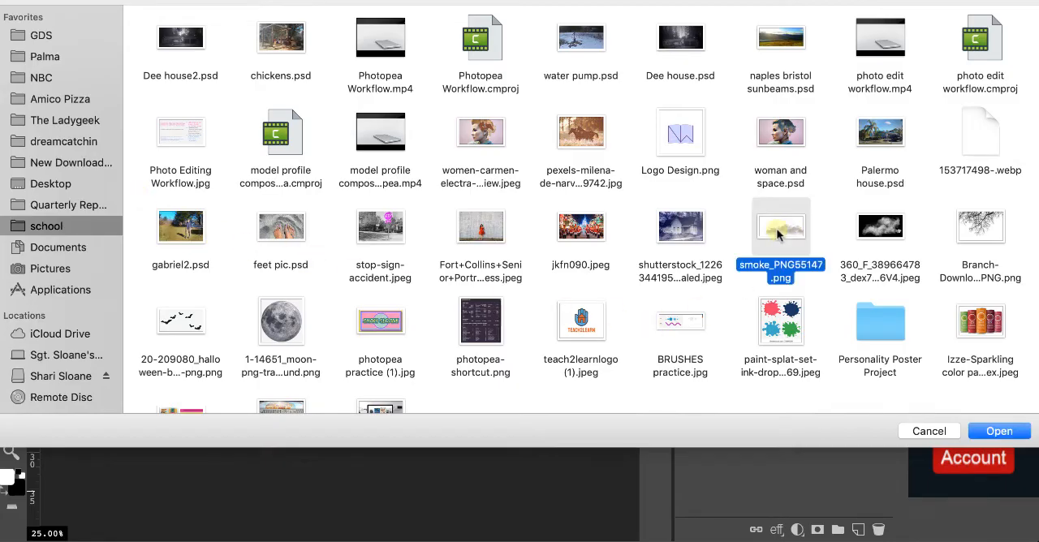
{"action": "left_click", "coordinate": [1021, 433]}
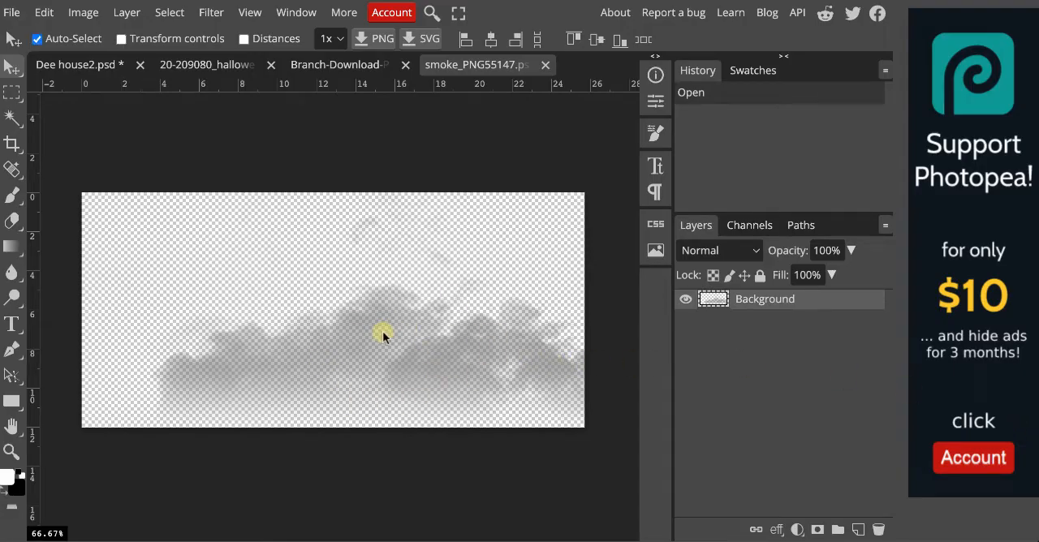
Copy the smoke layer into Dee house2.psd and move it over the ground at the photo's lower left.
{"action": "left_click", "coordinate": [86, 65]}
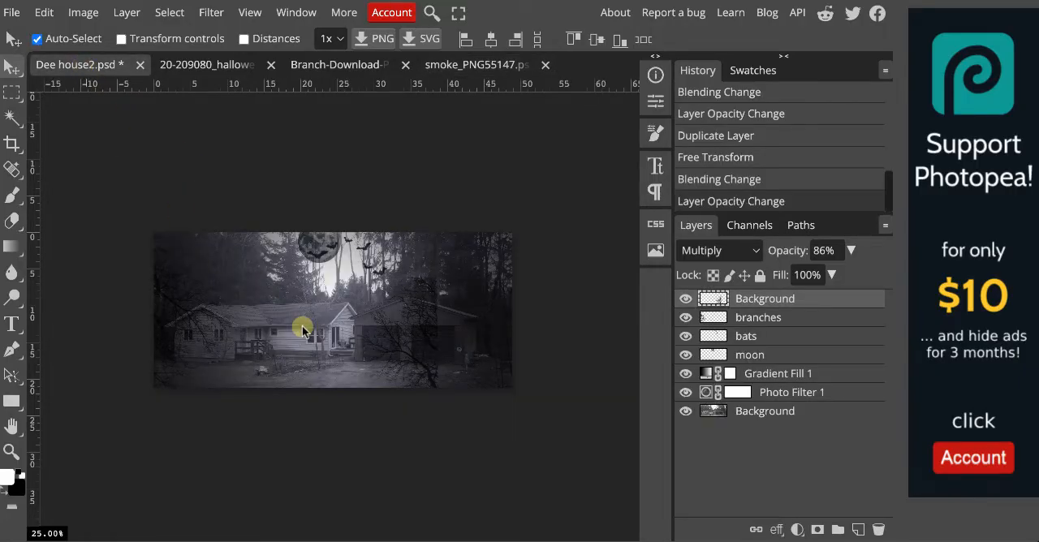
{"action": "key", "text": "ctrl+v"}
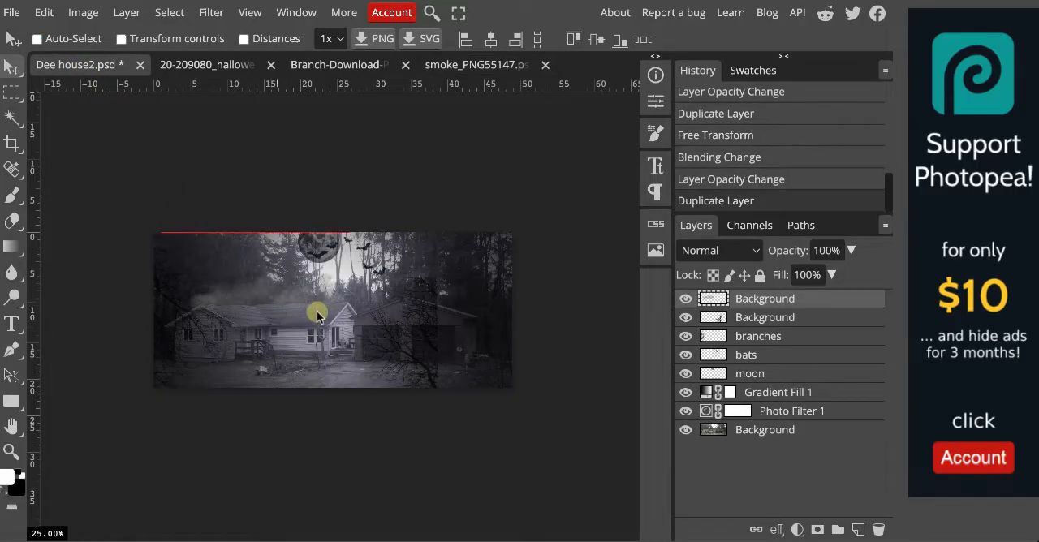
{"action": "left_click_drag", "start_coordinate": [317, 315], "coordinate": [210, 381]}
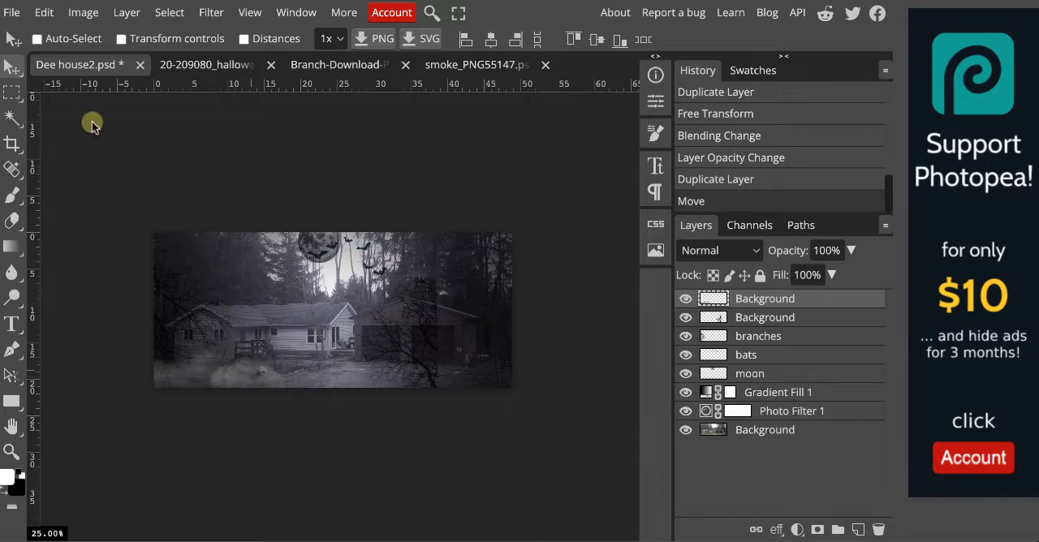
Scale the smoke layer to 123.18% and set its blend mode to Screen.
{"action": "left_click", "coordinate": [45, 14]}
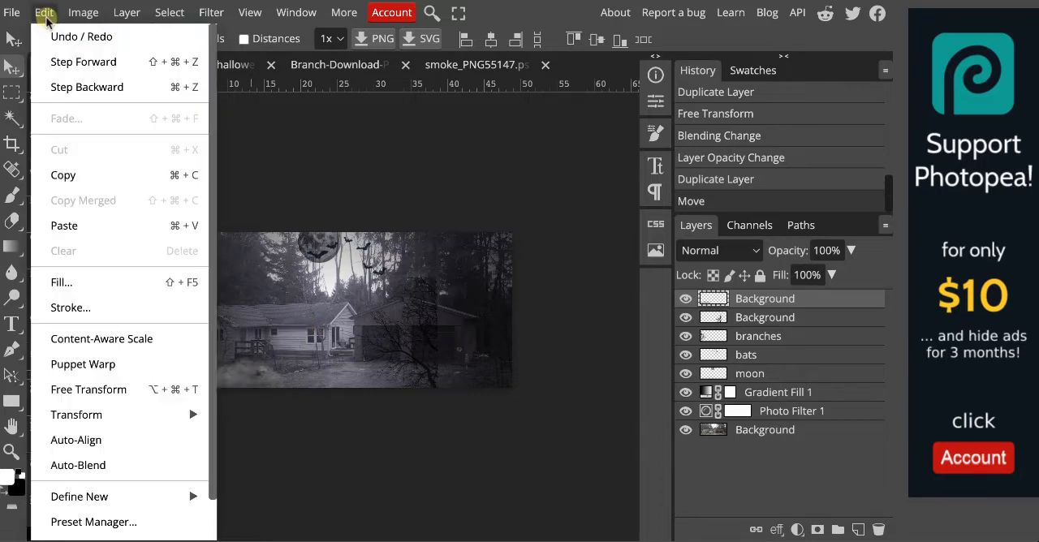
{"action": "left_click", "coordinate": [87, 390]}
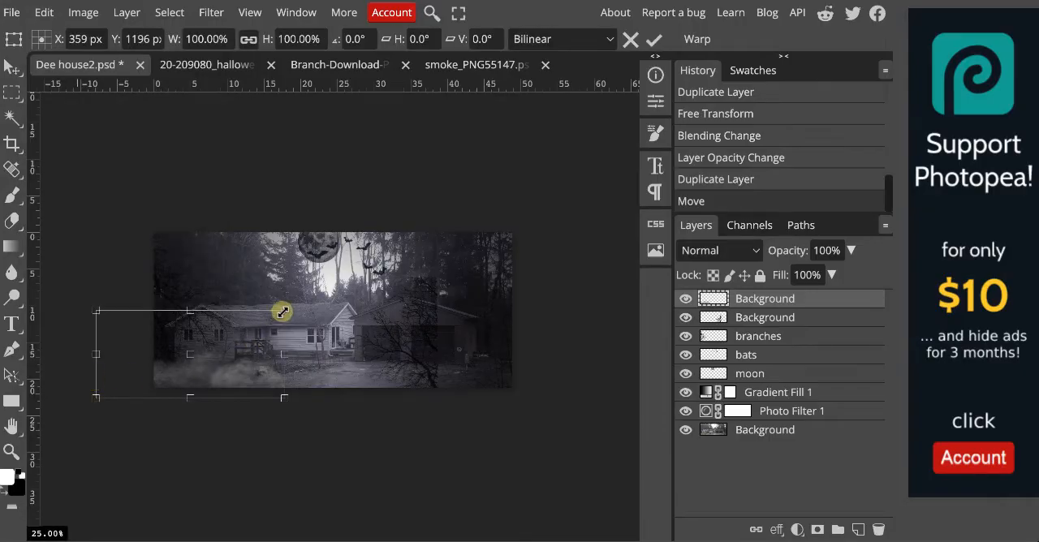
{"action": "left_click_drag", "start_coordinate": [282, 313], "coordinate": [327, 293]}
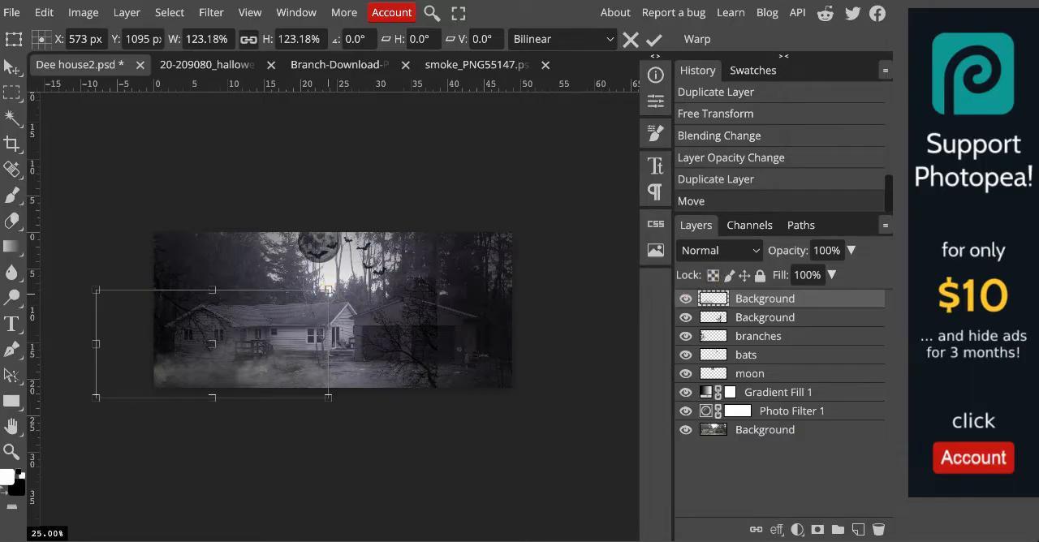
{"action": "left_click", "coordinate": [754, 255]}
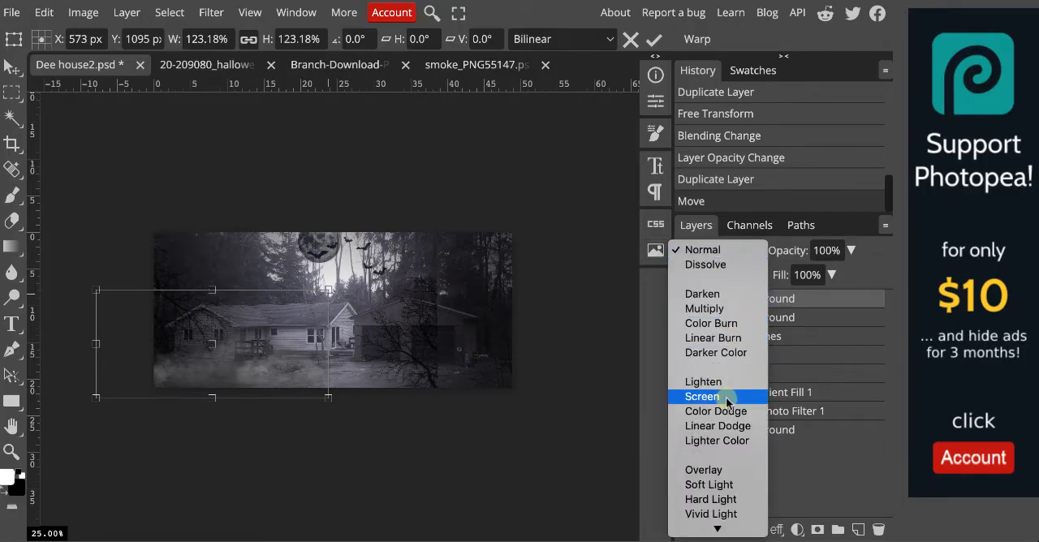
{"action": "left_click", "coordinate": [703, 396]}
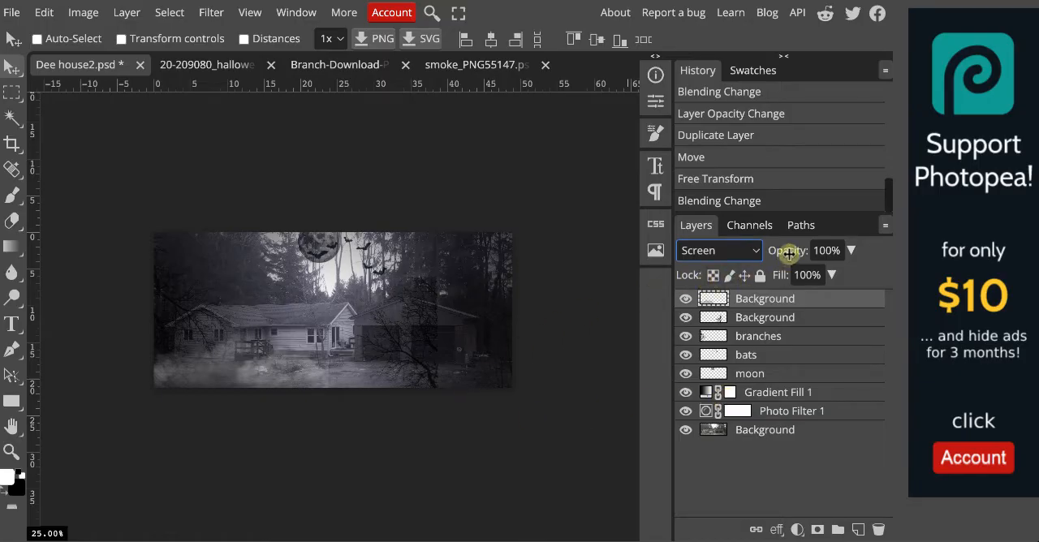
Set the smoke layer's opacity to 69% and duplicate the layer.
{"action": "mouse_move", "coordinate": [784, 253]}
{"action": "left_mouse_down"}
{"action": "mouse_move", "coordinate": [765, 256]}
{"action": "mouse_move", "coordinate": [801, 249]}
{"action": "mouse_move", "coordinate": [791, 251]}
{"action": "left_mouse_up"}
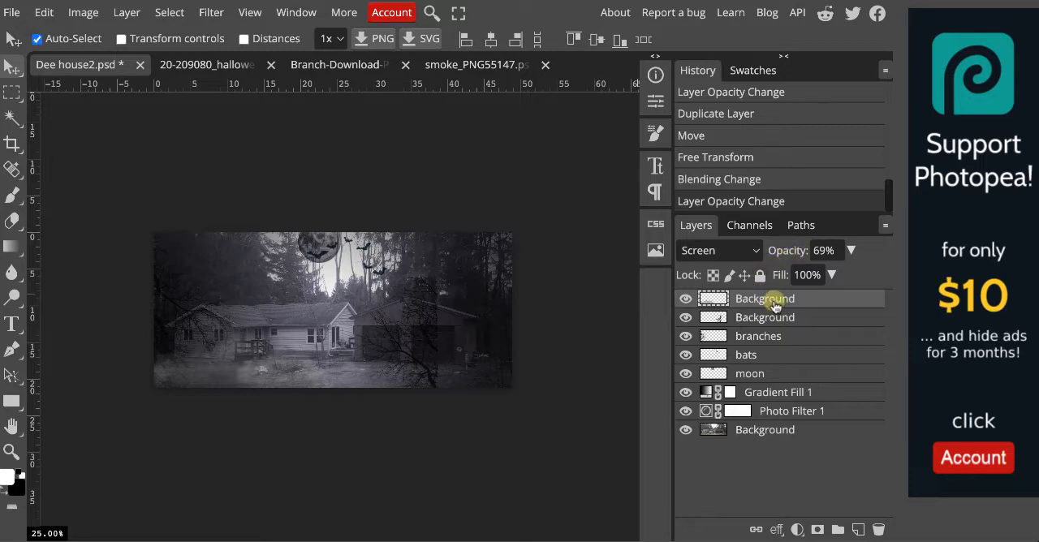
{"action": "key", "text": "ctrl+j"}
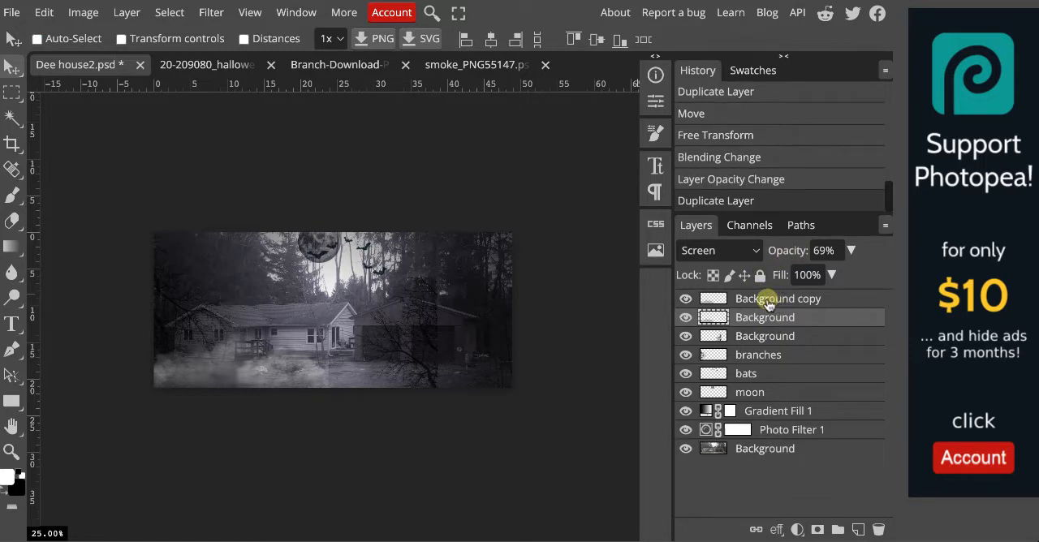
{"action": "left_click", "coordinate": [774, 302]}
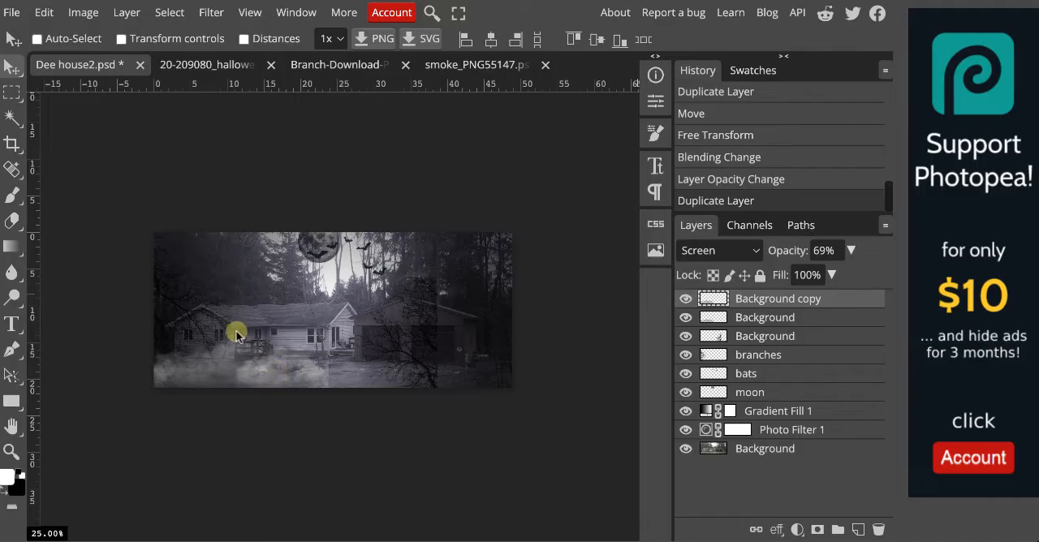
Move the duplicated smoke layer over the ground at the photo's lower right, extending slightly past its right edge.
{"action": "left_click", "coordinate": [45, 12]}
{"action": "left_click", "coordinate": [90, 393]}
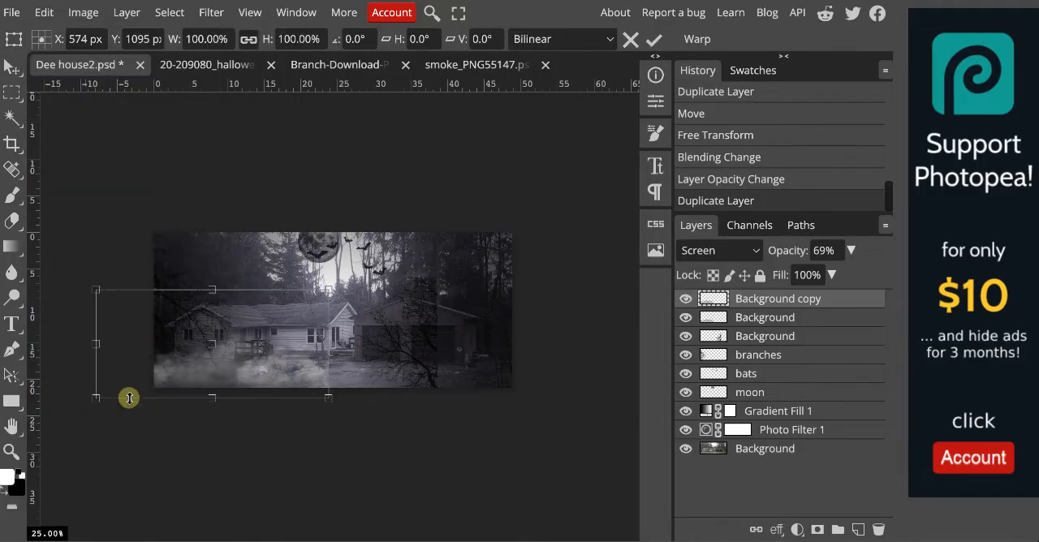
{"action": "left_click_drag", "start_coordinate": [288, 384], "coordinate": [466, 380]}
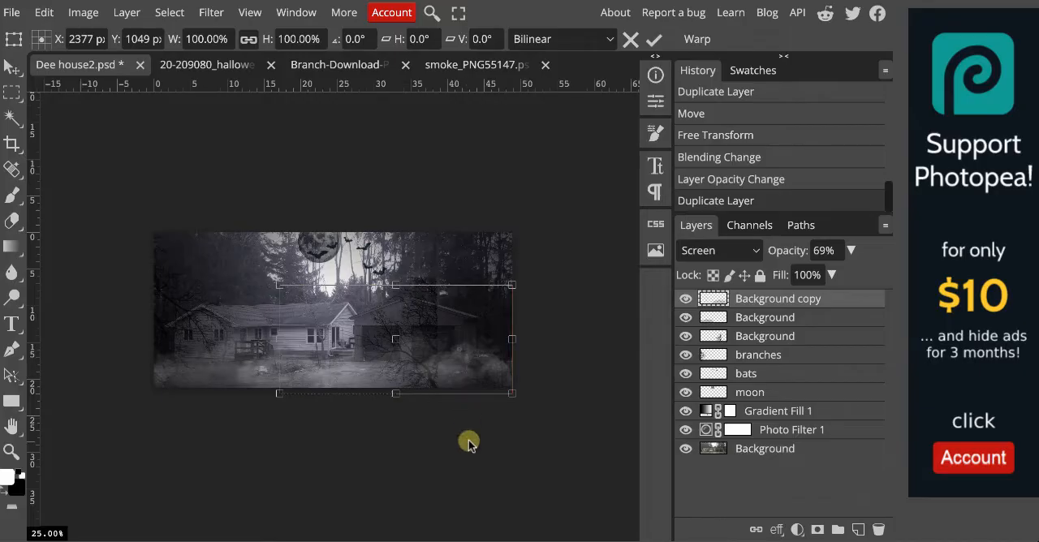
{"action": "left_click", "coordinate": [12, 70]}
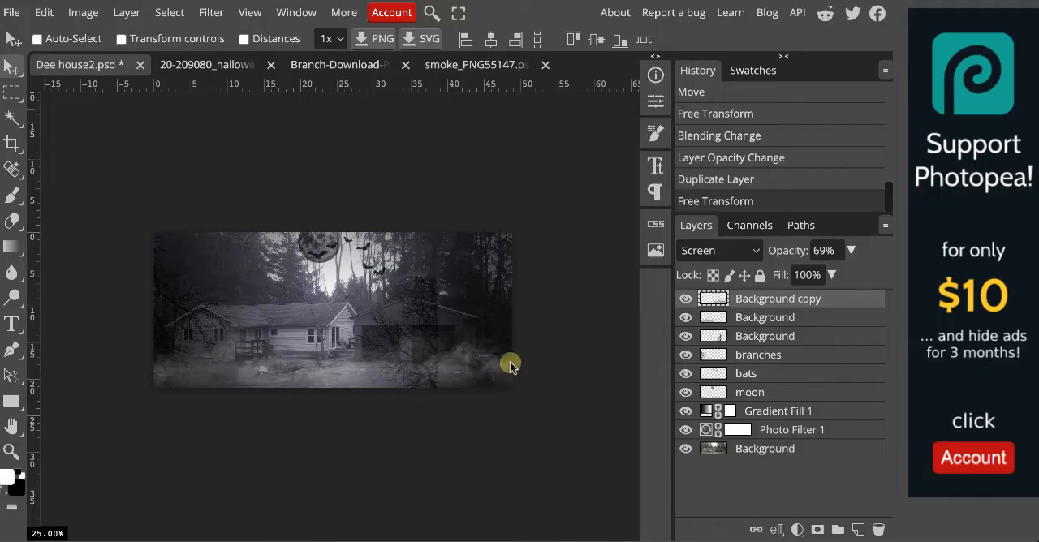
{"action": "scroll", "coordinate": [511, 364], "scroll_direction": "up", "scroll_amount": 3}
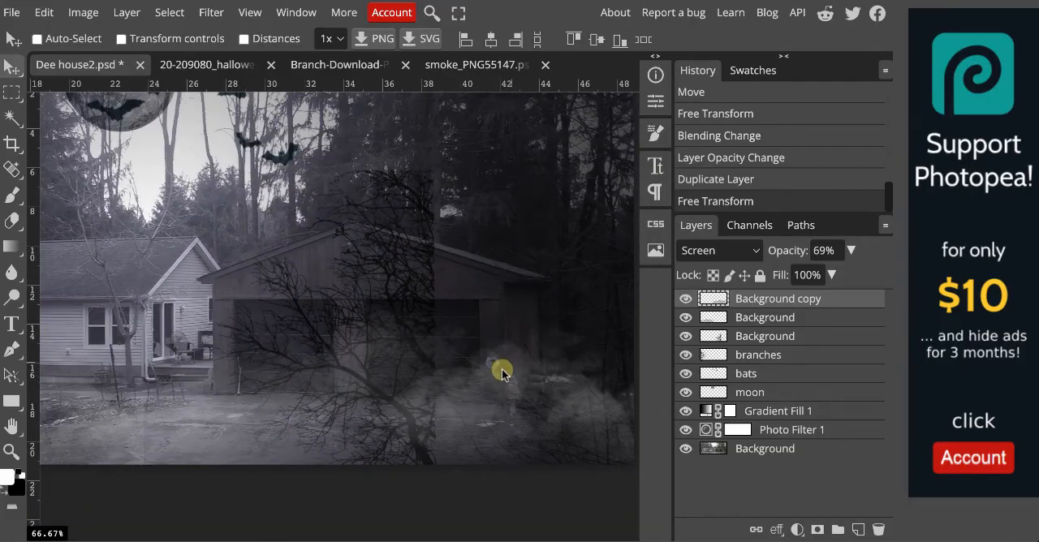
{"action": "scroll", "coordinate": [501, 372], "scroll_direction": "down", "scroll_amount": 2}
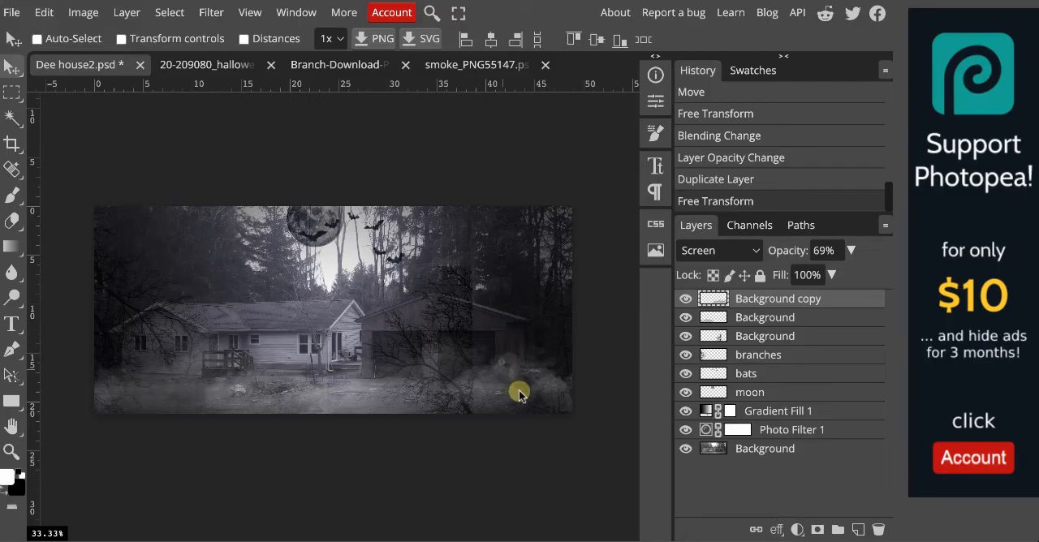
{"action": "left_click_drag", "start_coordinate": [520, 394], "coordinate": [559, 394]}
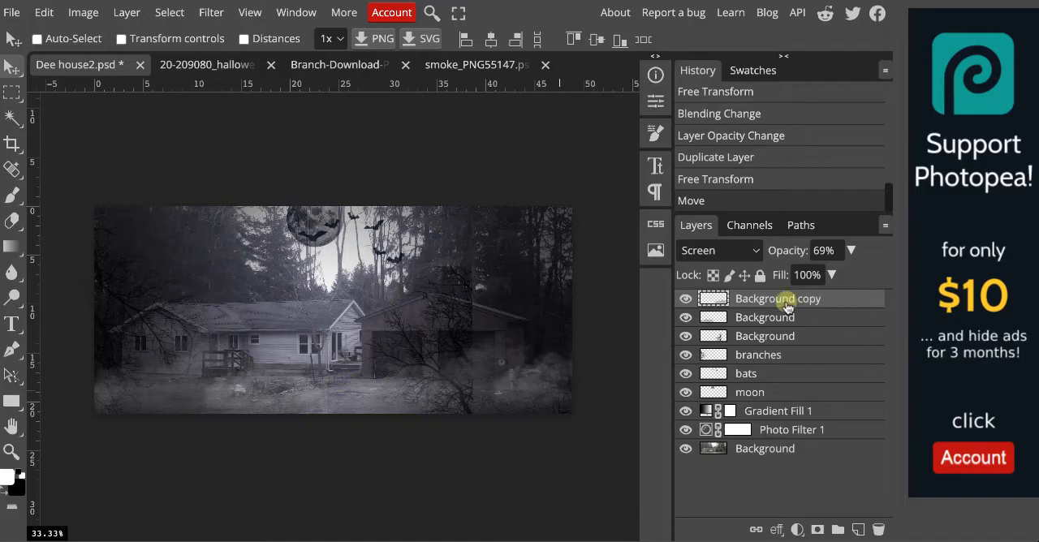
Duplicate the lower-right smoke layer and rename the new topmost copy as smoke 3.
{"action": "key", "text": "ctrl+j"}
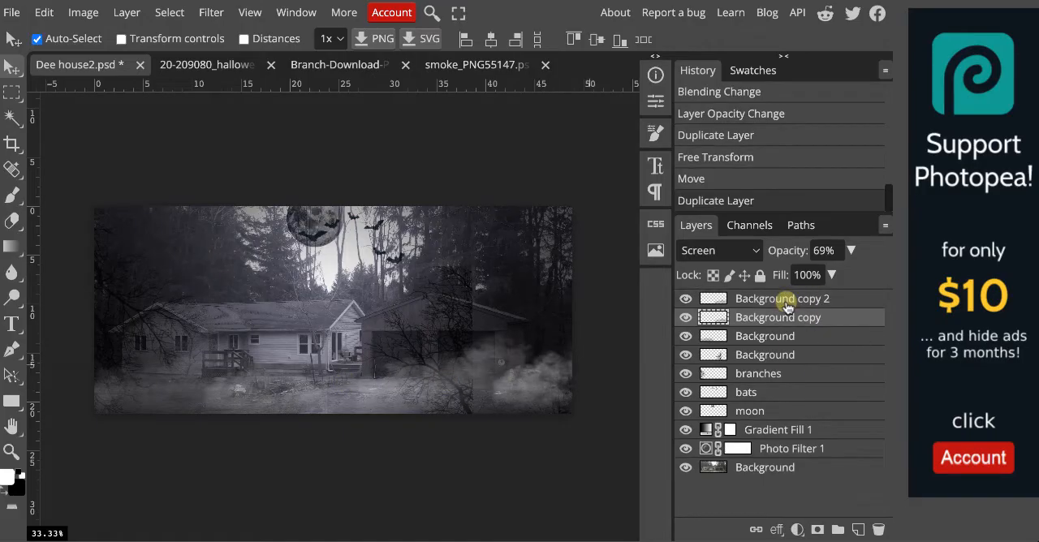
{"action": "left_click", "coordinate": [781, 300]}
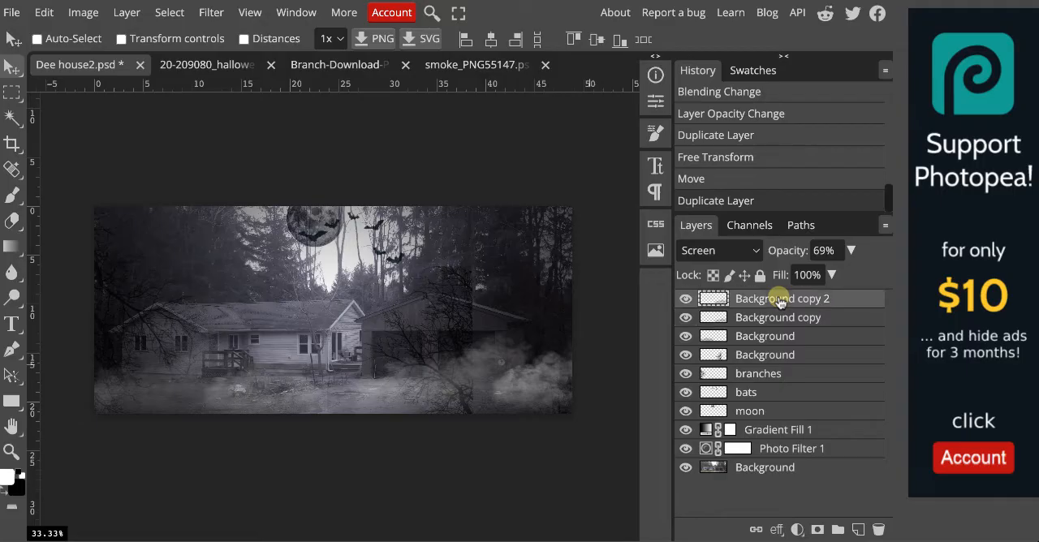
{"action": "double_click", "coordinate": [780, 300]}
{"action": "type", "text": "sm"}
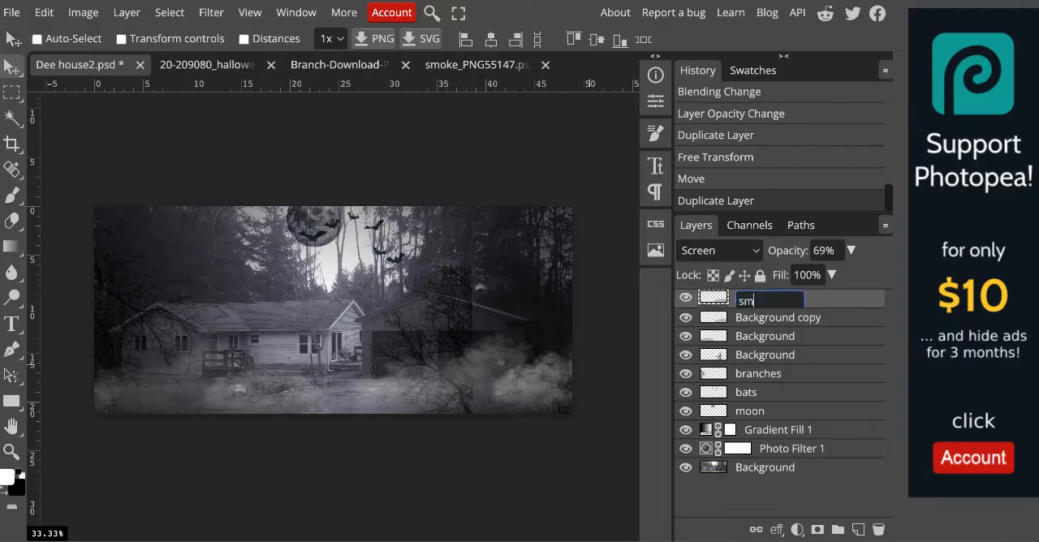
{"action": "type", "text": "oke 3"}
Rename the Background copy layer directly below smoke 3 as smoke 2.
{"action": "left_click", "coordinate": [784, 319]}
{"action": "double_click", "coordinate": [784, 319]}
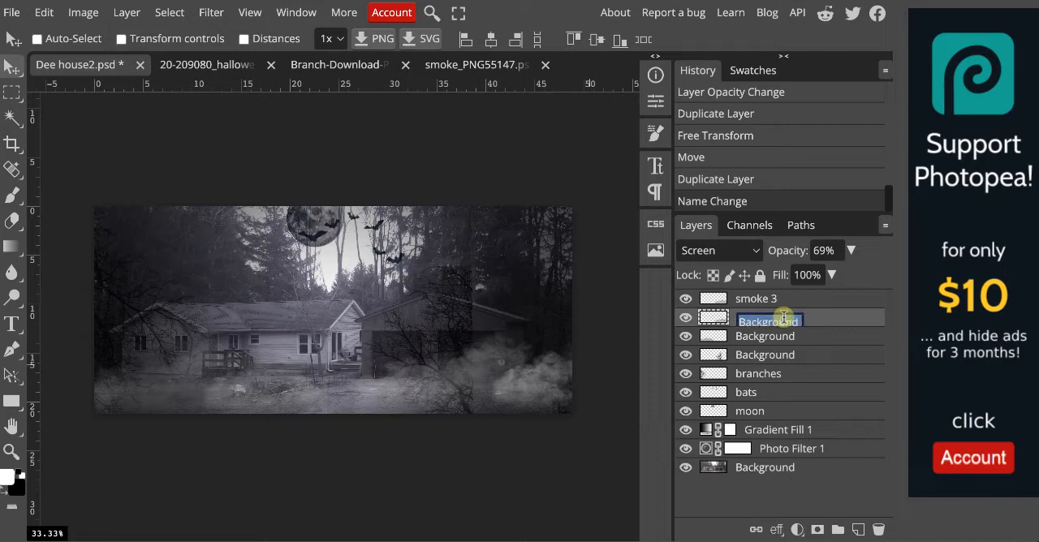
{"action": "type", "text": "s"}
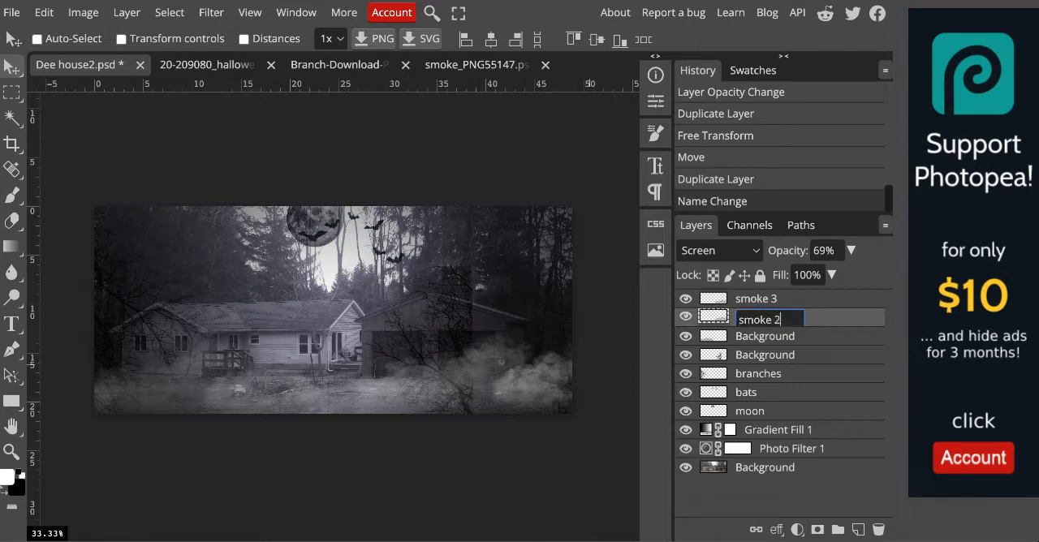
{"action": "type", "text": "moke 2"}
{"action": "key", "text": "Return"}
Rename the original smoke layer, the Background layer directly below smoke 2, as smoke 1.
{"action": "left_click", "coordinate": [779, 338]}
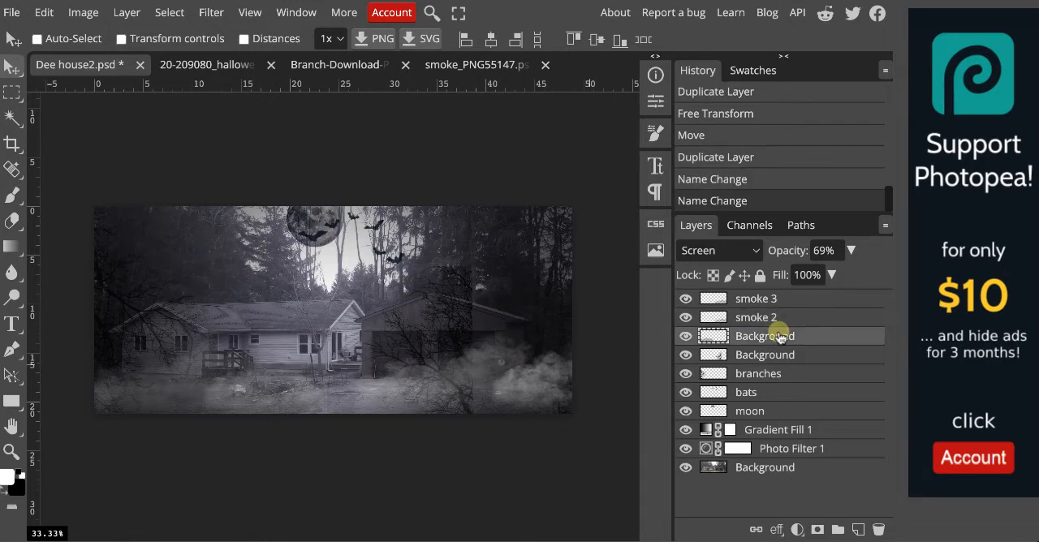
{"action": "key", "text": "l"}
{"action": "key", "text": "o"}
{"action": "key", "text": "s"}
{"action": "key", "text": "e"}
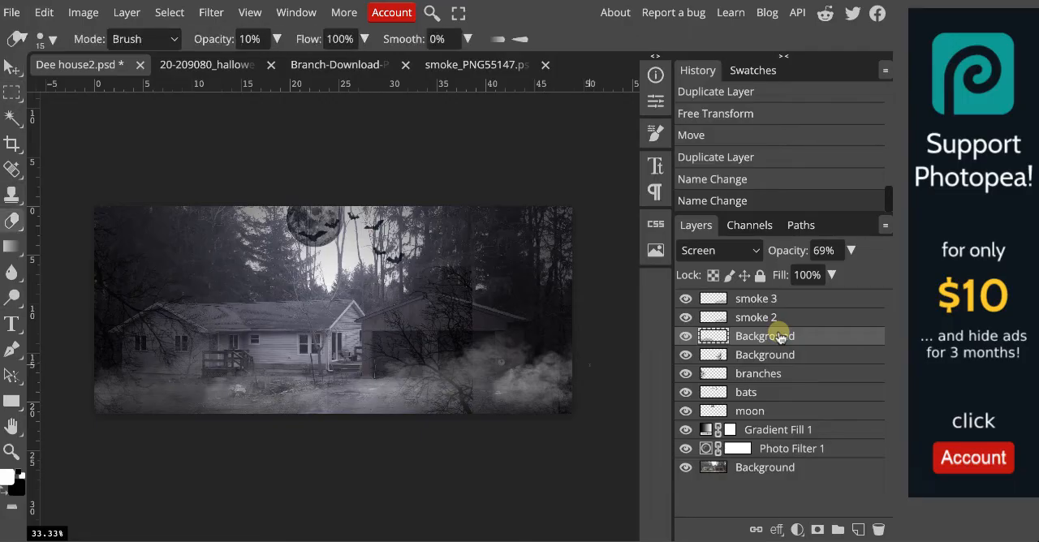
{"action": "double_click", "coordinate": [782, 338]}
{"action": "type", "text": "smoke 1"}
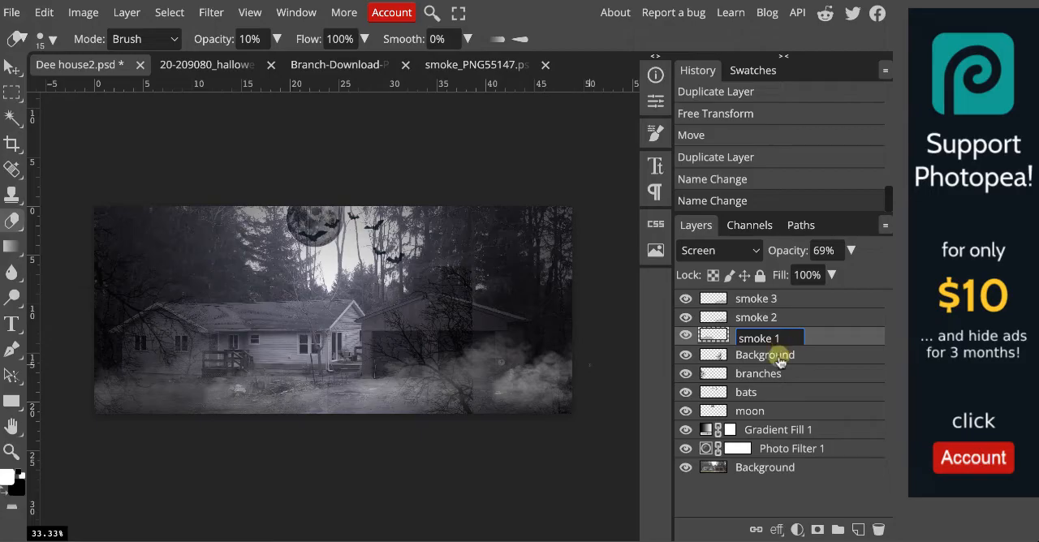
{"action": "key", "text": "Return"}
Rename the second branch layer, still called Background, as branches 2.
{"action": "left_click", "coordinate": [778, 355]}
{"action": "double_click", "coordinate": [777, 355]}
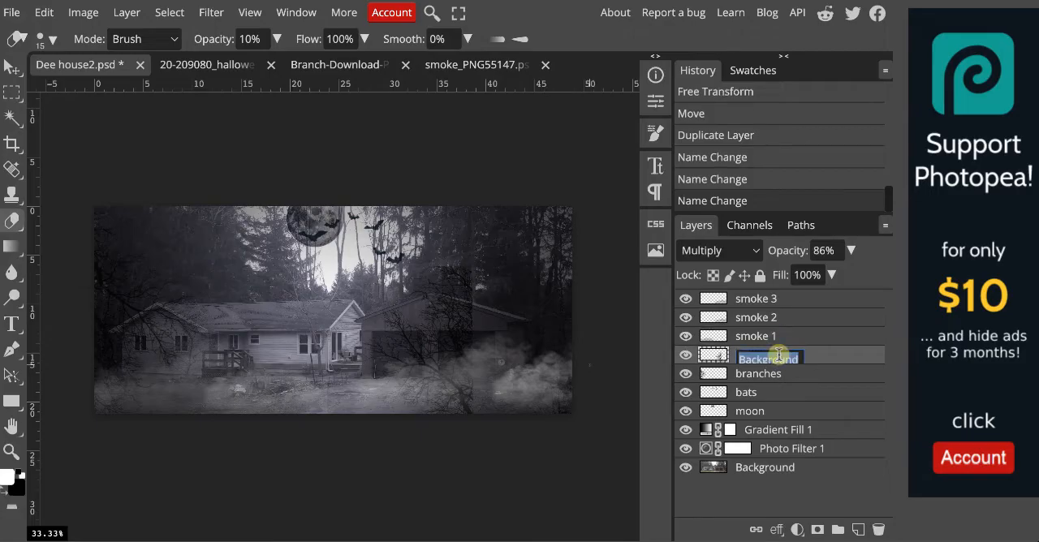
{"action": "type", "text": "branches 2"}
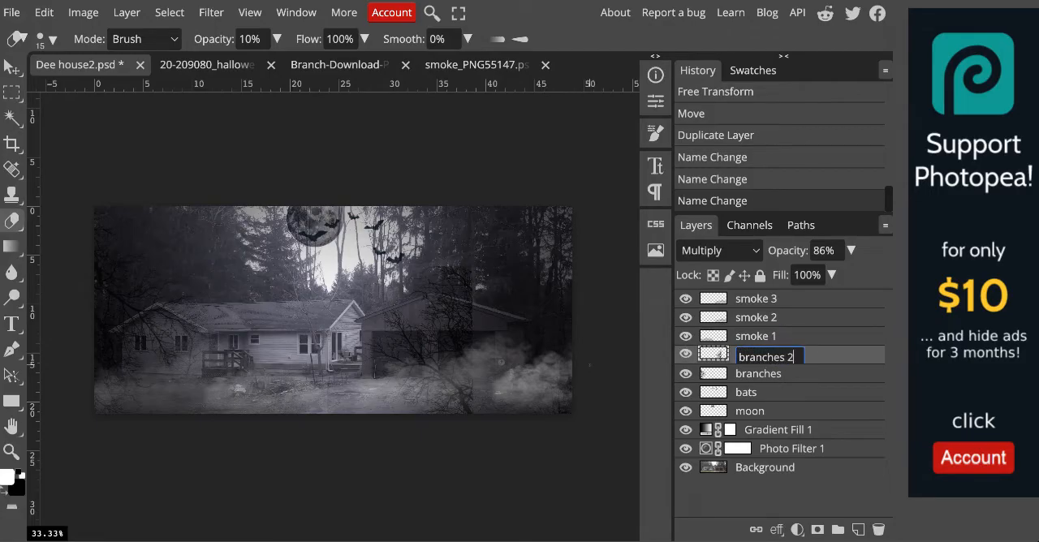
{"action": "key", "text": "Return"}
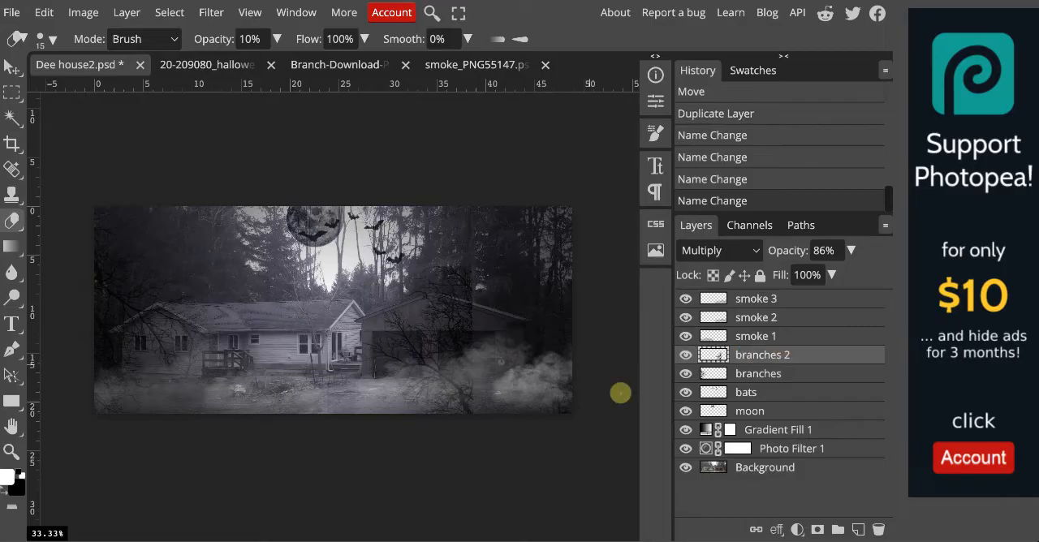
Move the smoke 3 layer down and slightly left so it partly runs off the photo's bottom edge.
{"action": "left_click", "coordinate": [795, 302]}
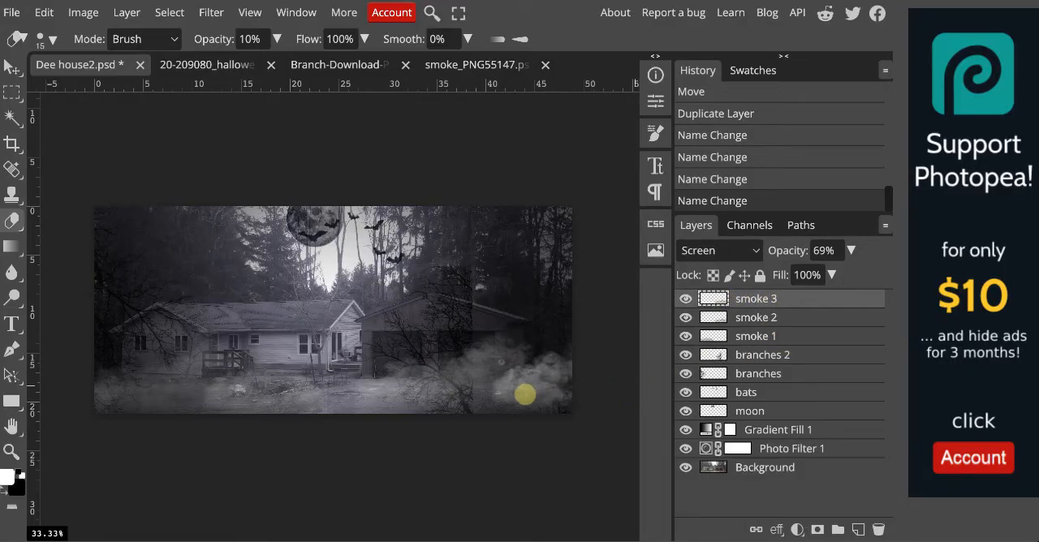
{"action": "key", "text": "v"}
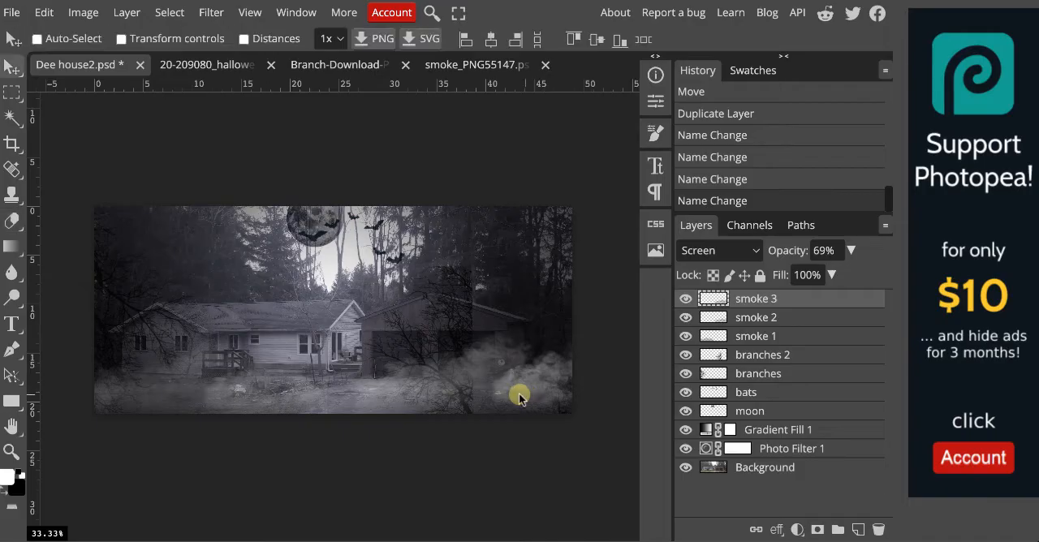
{"action": "left_click_drag", "start_coordinate": [519, 393], "coordinate": [493, 427]}
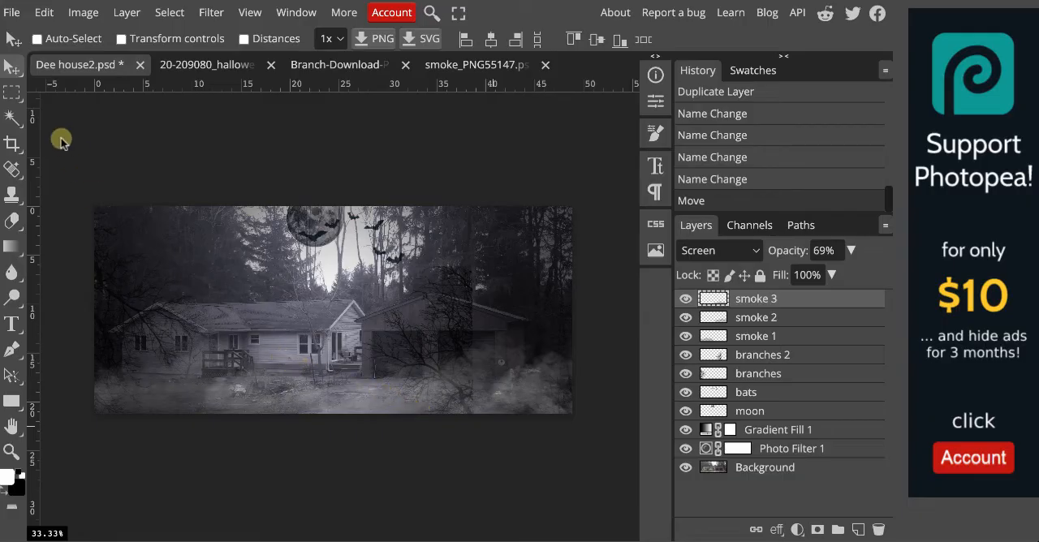
Scale the smoke 3 layer to 138.14% and set its opacity to 46%.
{"action": "left_click", "coordinate": [44, 12]}
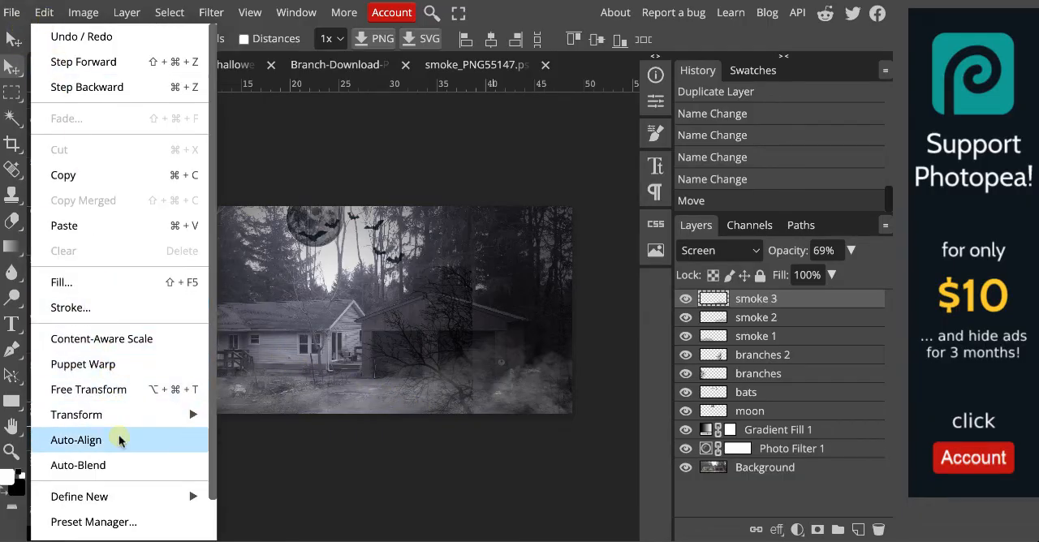
{"action": "left_click", "coordinate": [114, 390]}
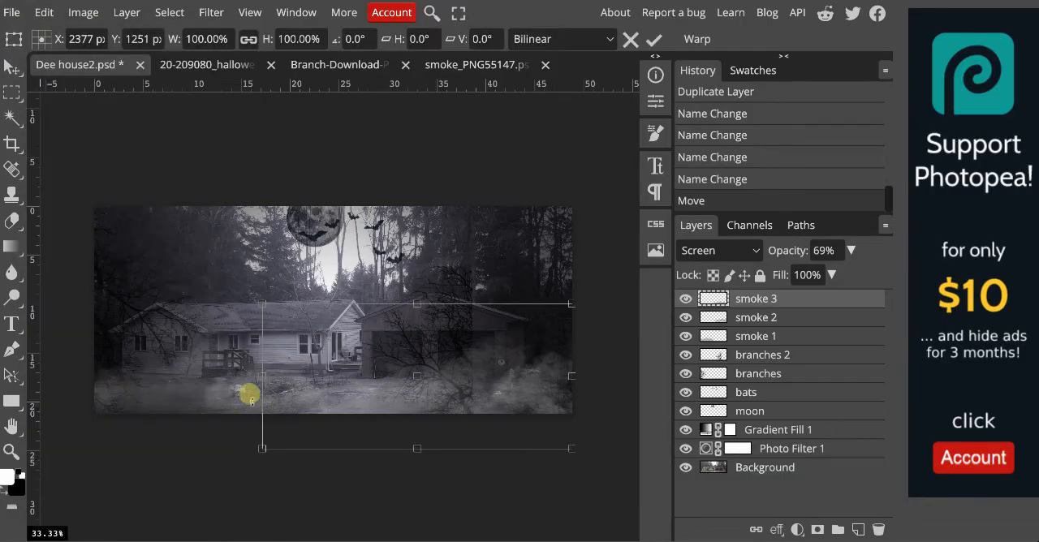
{"action": "left_click_drag", "start_coordinate": [262, 304], "coordinate": [144, 253]}
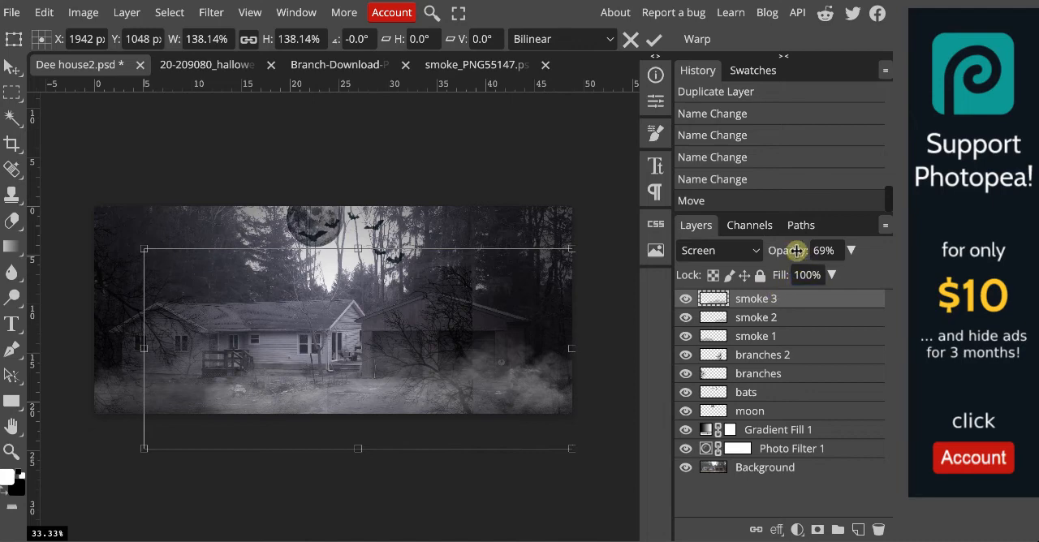
{"action": "left_click_drag", "start_coordinate": [796, 250], "coordinate": [773, 252]}
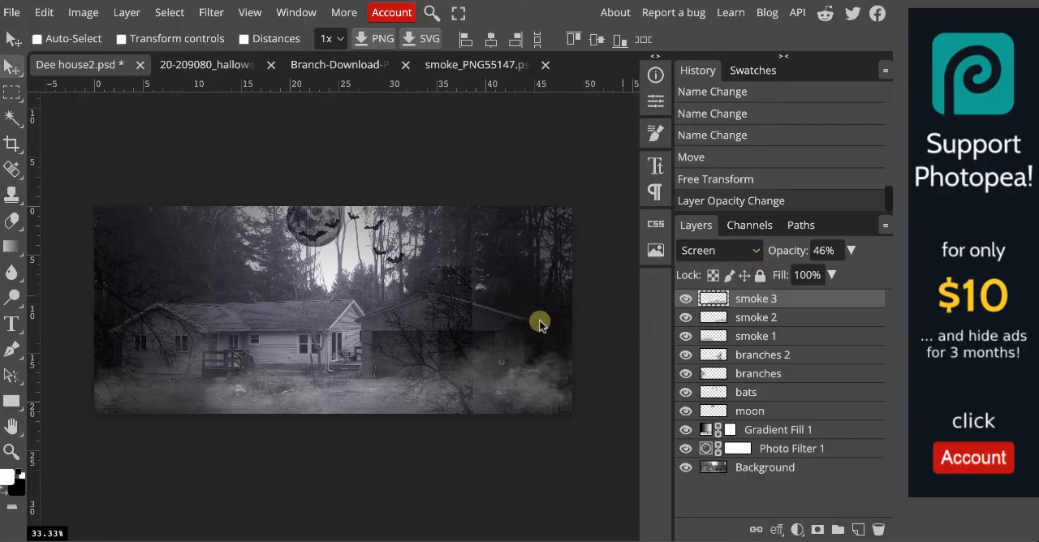
Move the branches 2 layer to the photo's lower right corner and reorder it between smoke 3 and smoke 2.
{"action": "left_click", "coordinate": [773, 358]}
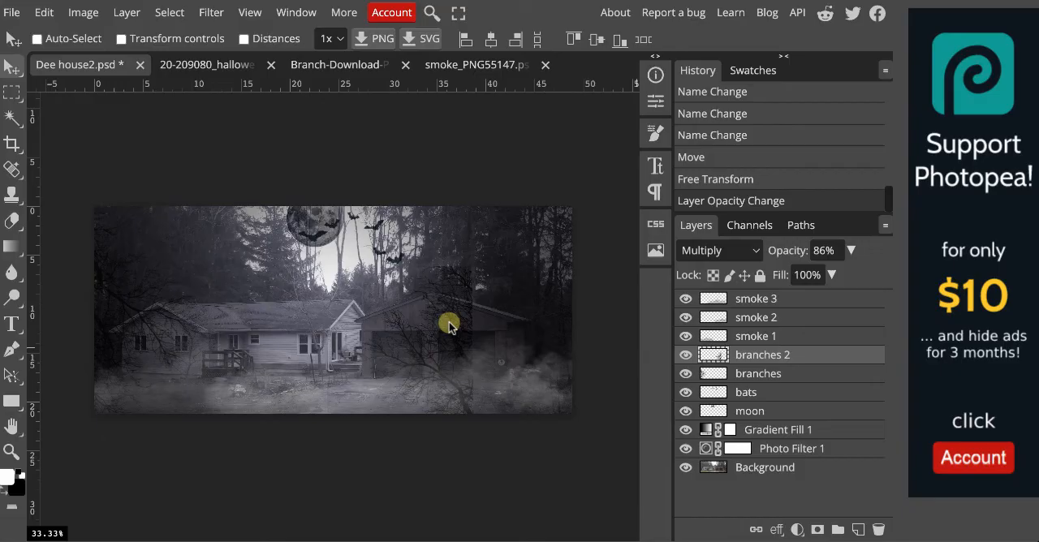
{"action": "left_click_drag", "start_coordinate": [449, 325], "coordinate": [551, 359]}
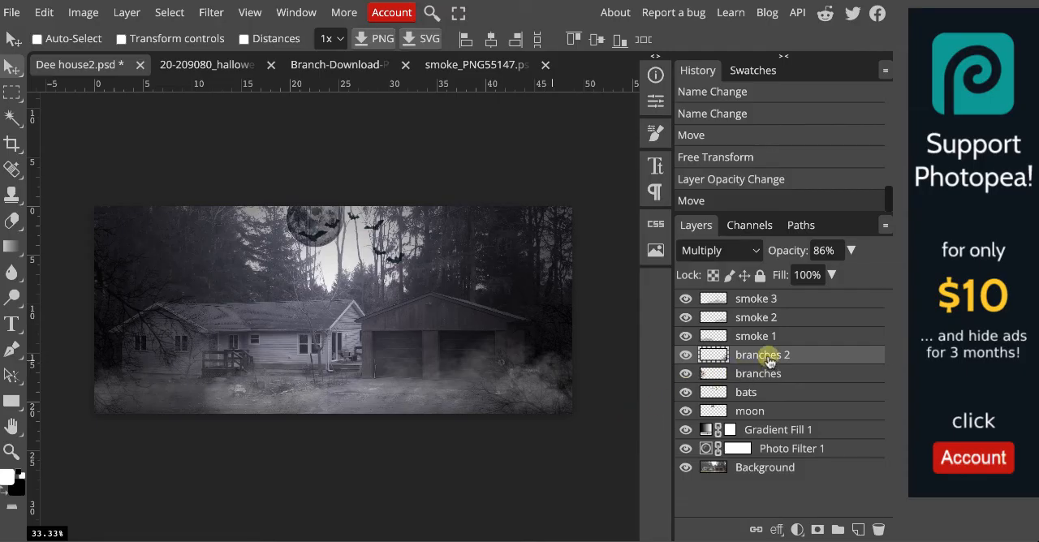
{"action": "left_click_drag", "start_coordinate": [769, 362], "coordinate": [768, 311]}
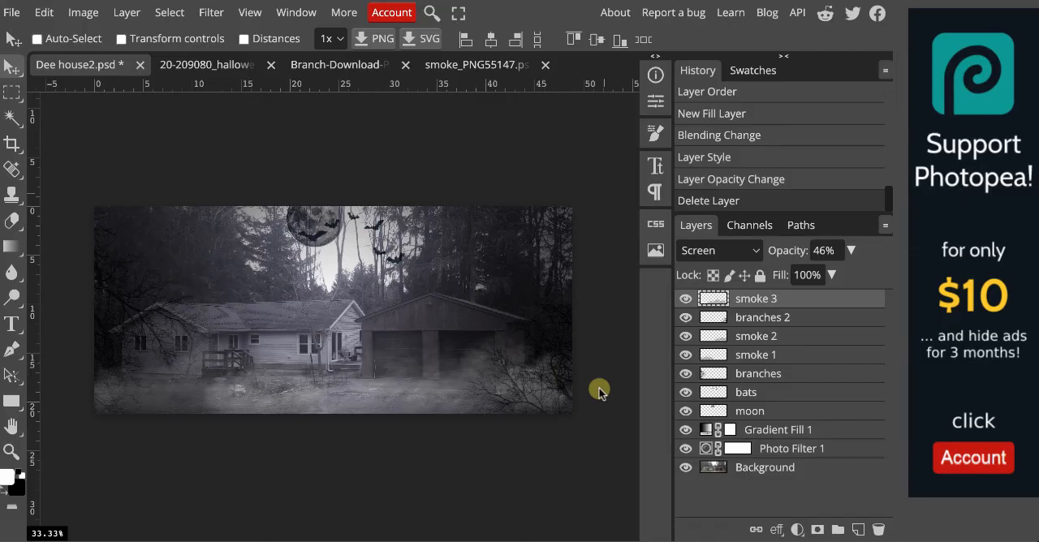
Compare the original house photo with the spooky composite by hiding and showing all layers above the Background.
{"action": "left_click", "coordinate": [686, 468], "text": "alt"}
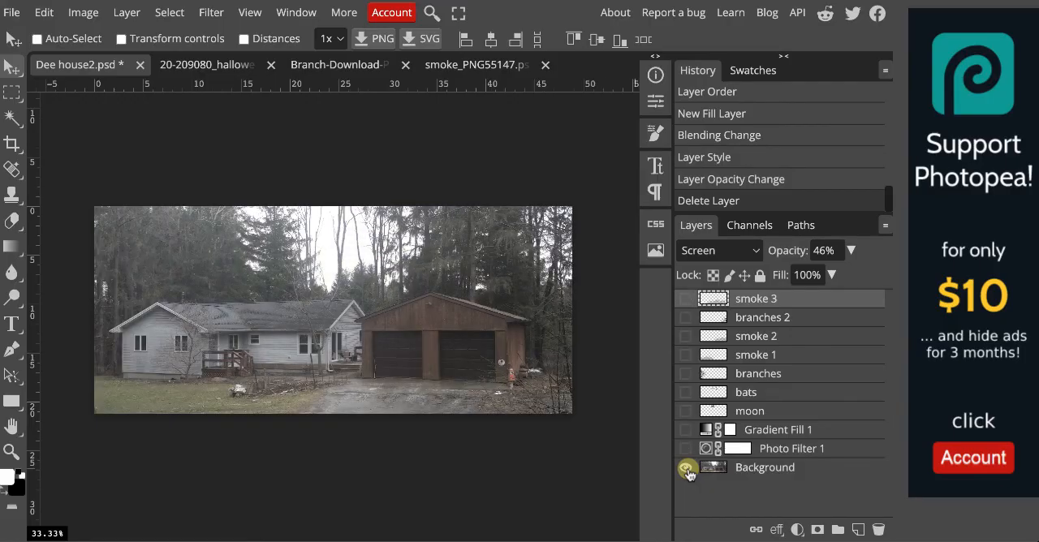
{"action": "left_click", "coordinate": [686, 468], "text": "alt"}
{"action": "left_click", "coordinate": [686, 468], "text": "alt"}
{"action": "left_click", "coordinate": [686, 468], "text": "alt"}
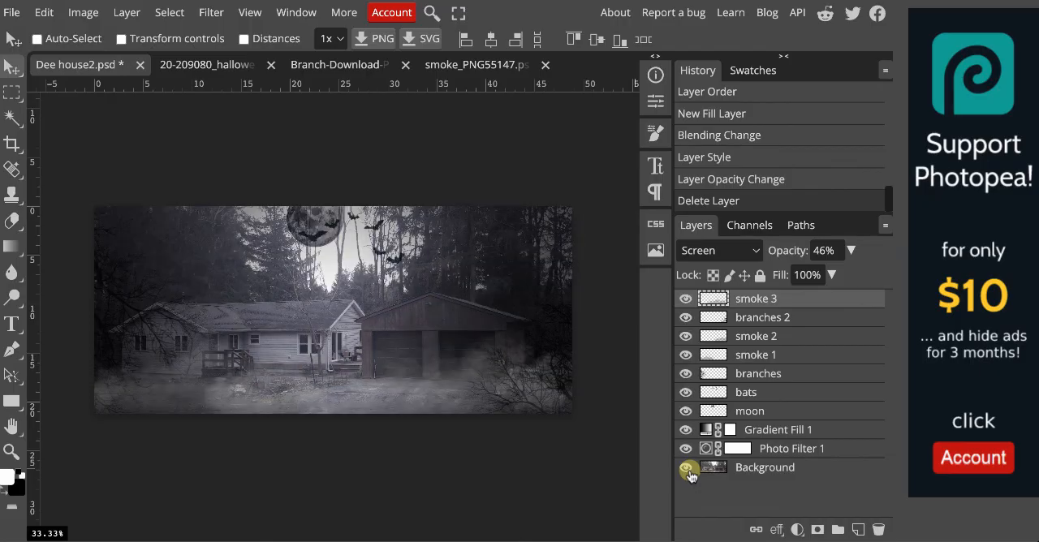
{"action": "left_click", "coordinate": [686, 468], "text": "alt"}
{"action": "left_click", "coordinate": [686, 469], "text": "alt"}
Save the composite as a PSD in the school folder, replacing the existing Dee house2.psd.
{"action": "left_click", "coordinate": [14, 13]}
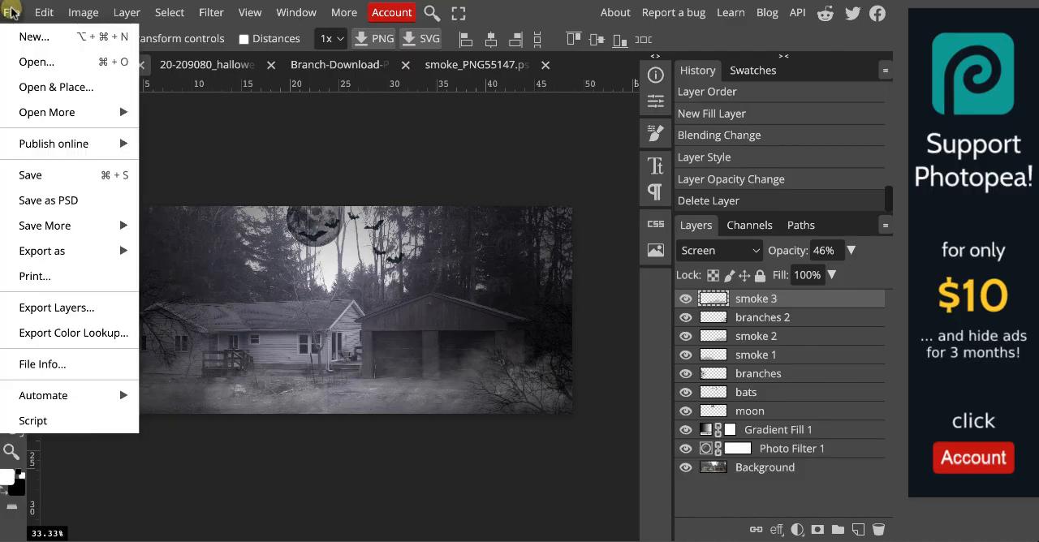
{"action": "left_click", "coordinate": [51, 199]}
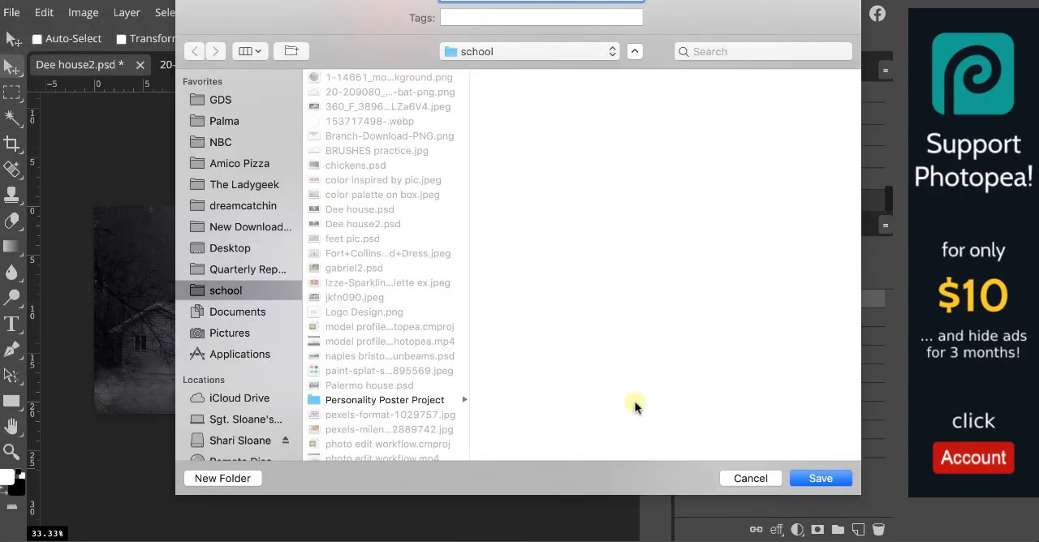
{"action": "left_click", "coordinate": [840, 481]}
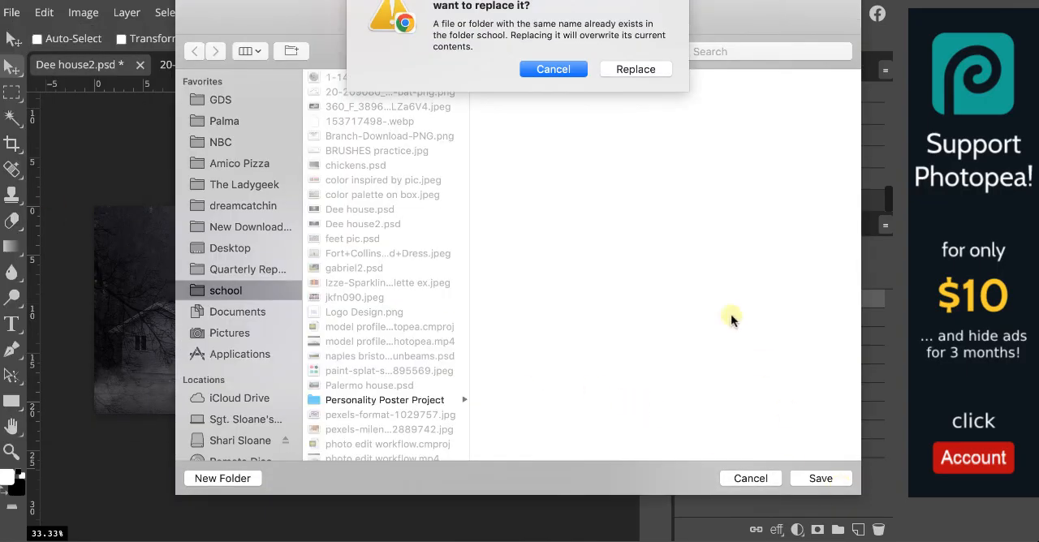
{"action": "left_click", "coordinate": [636, 69]}
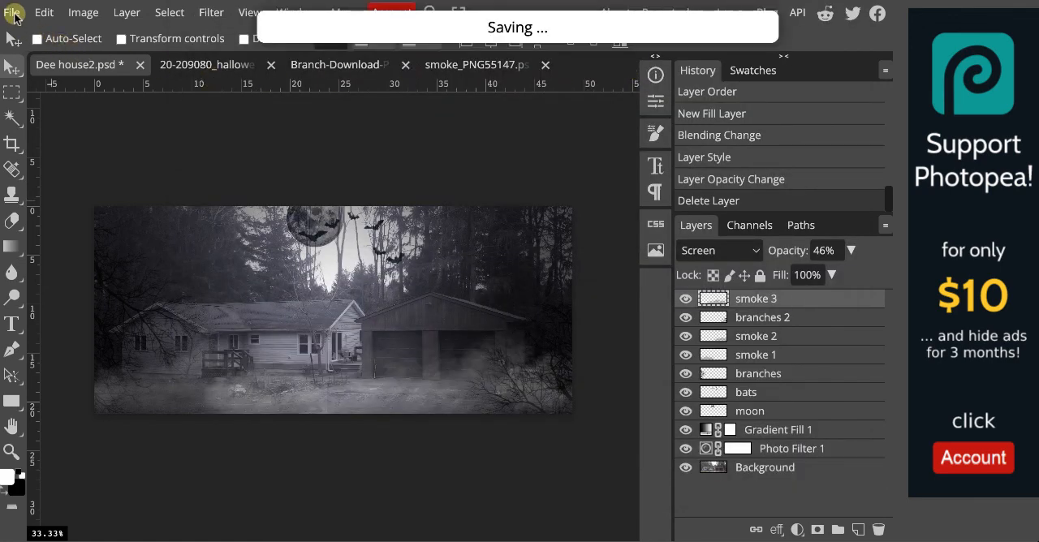
Export the composite as Dee house2.jpg at 100% quality with a width of 1200 px.
{"action": "left_click", "coordinate": [12, 13]}
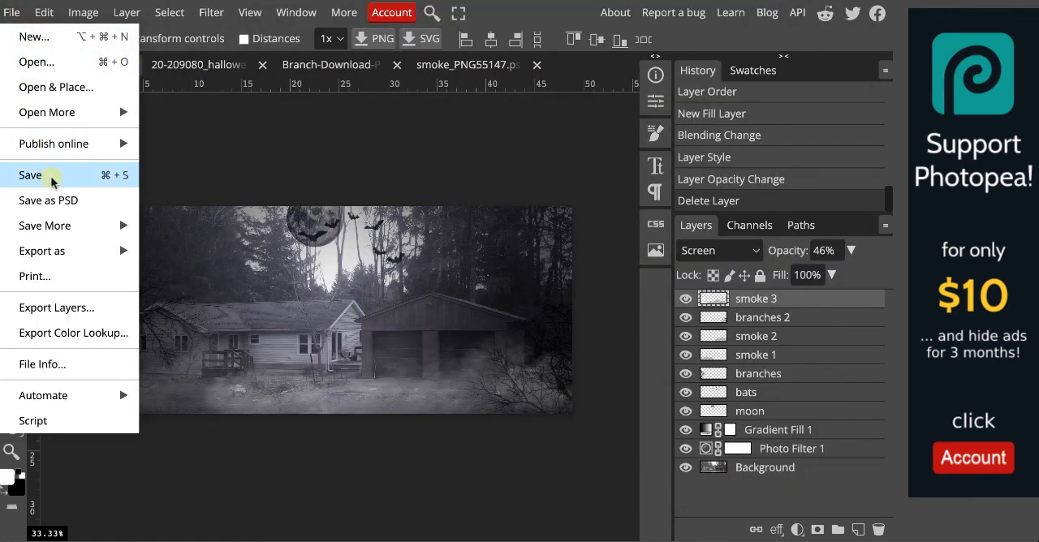
{"action": "mouse_move", "coordinate": [62, 249]}
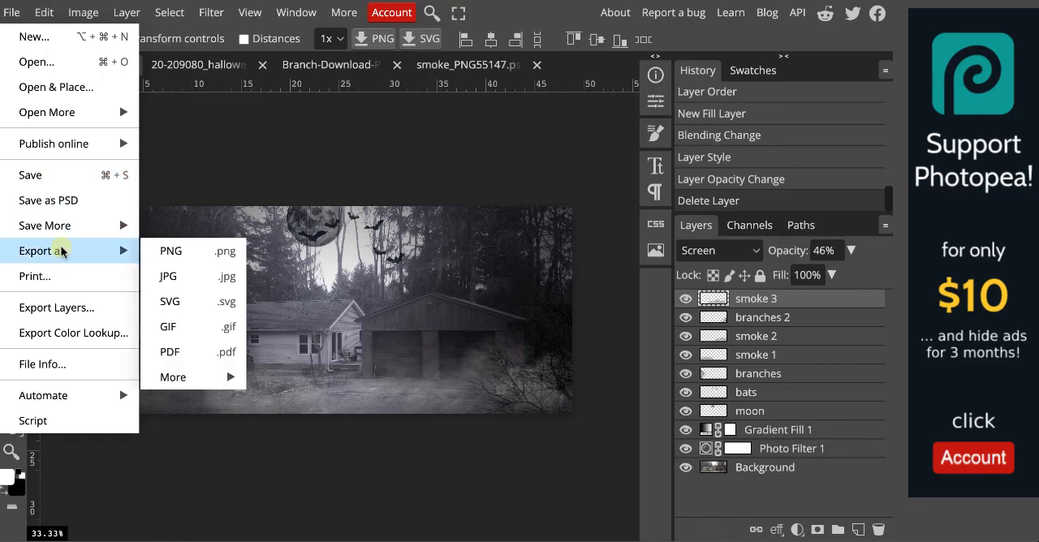
{"action": "left_click", "coordinate": [182, 276]}
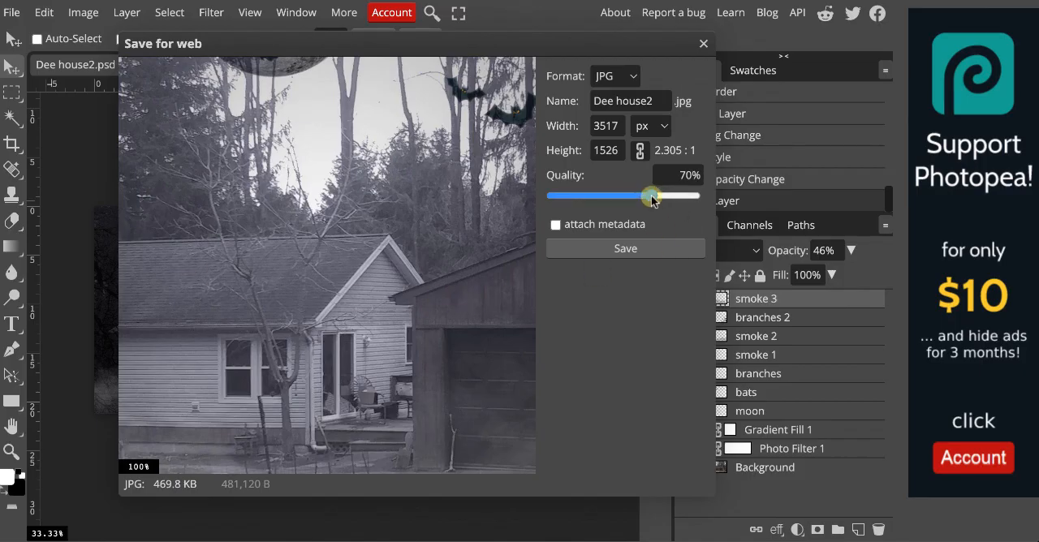
{"action": "left_click_drag", "start_coordinate": [653, 199], "coordinate": [705, 197]}
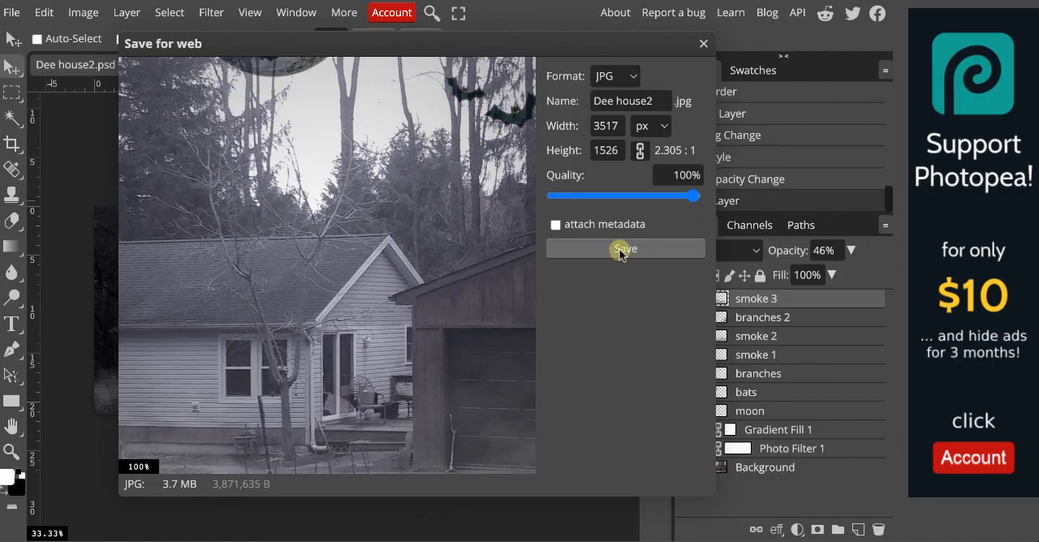
{"action": "left_click", "coordinate": [609, 128]}
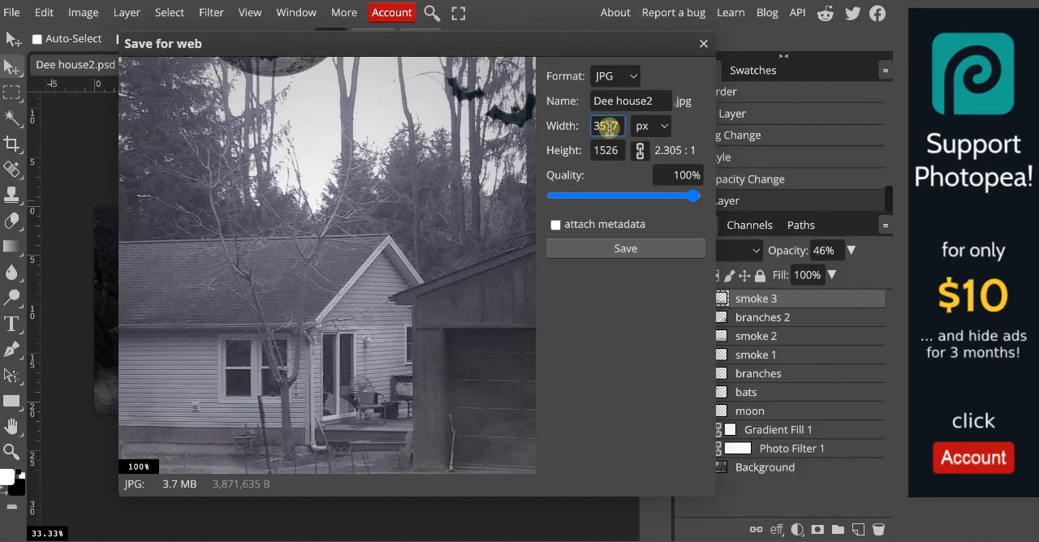
{"action": "double_click", "coordinate": [609, 128]}
{"action": "type", "text": "1200"}
{"action": "key", "text": "Return"}
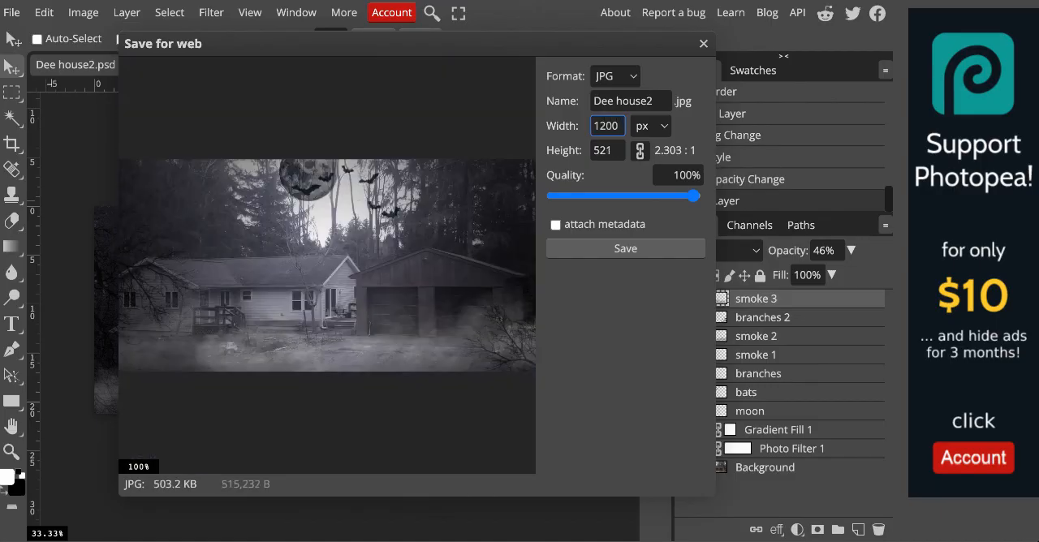
{"action": "left_click", "coordinate": [648, 251]}
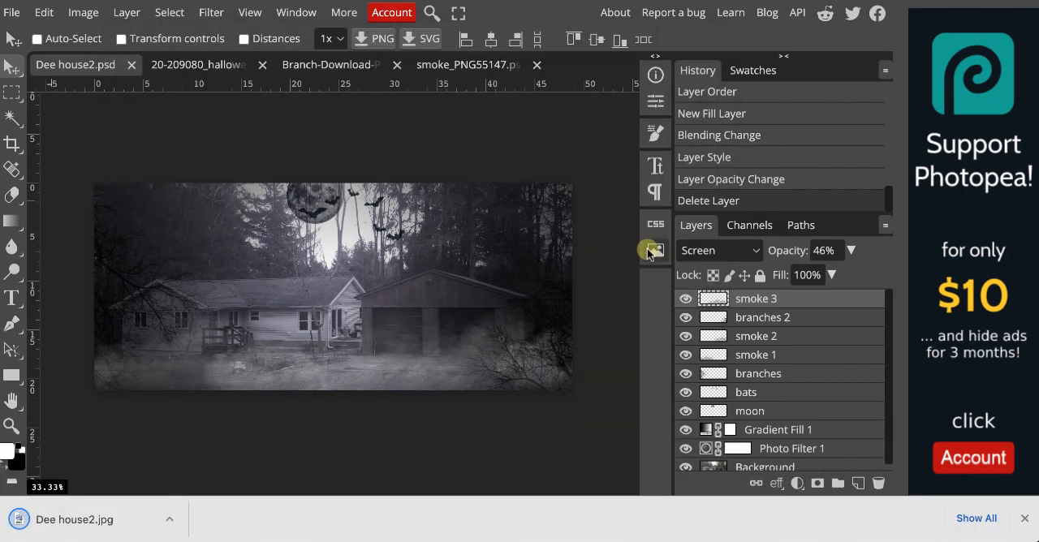